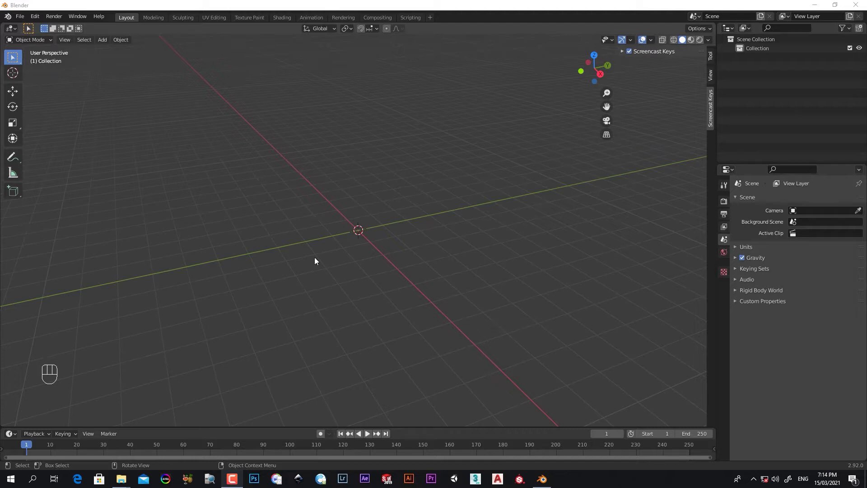
- Tick KeenTools FaceBuilder in Edit > Preferences > Add-ons, then close Preferences
left_click(34, 16)
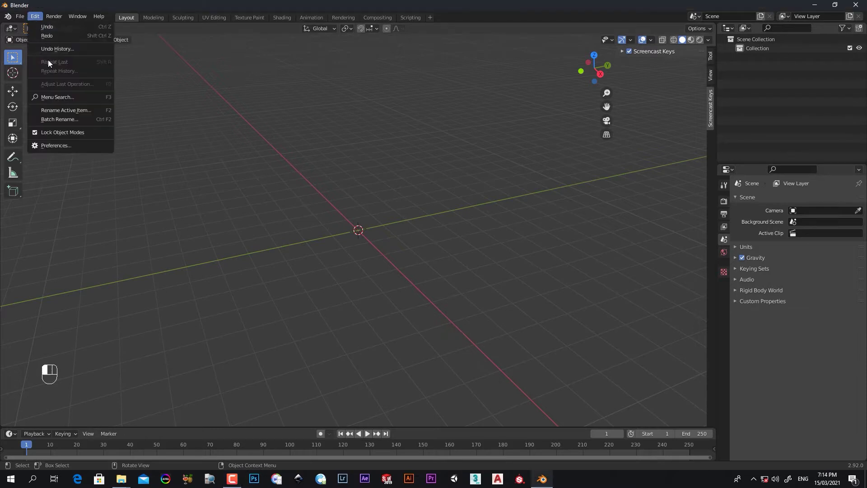
left_click(50, 146)
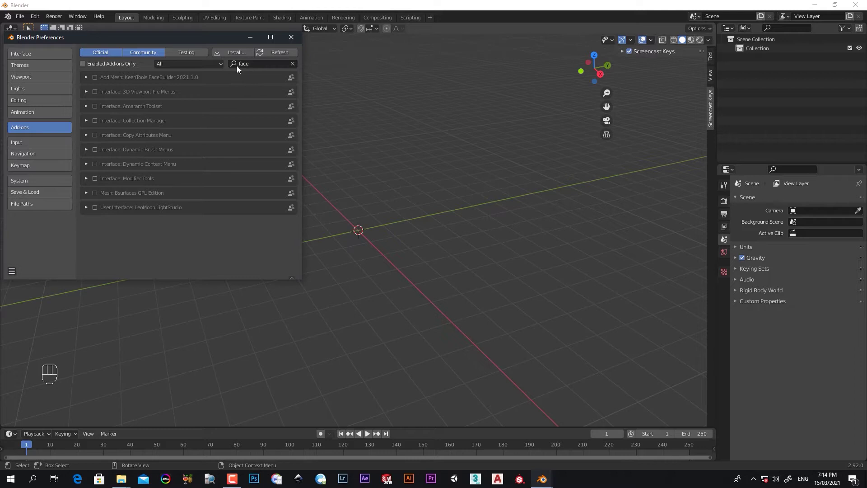
left_click(94, 78)
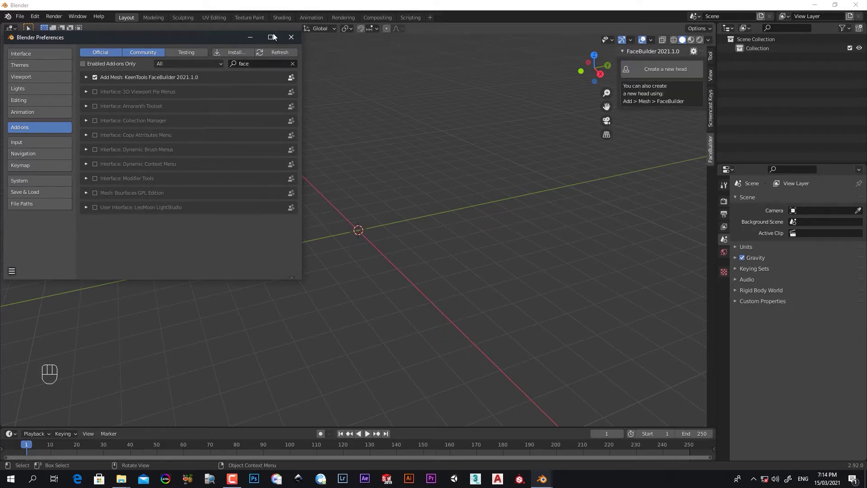
left_click(291, 37)
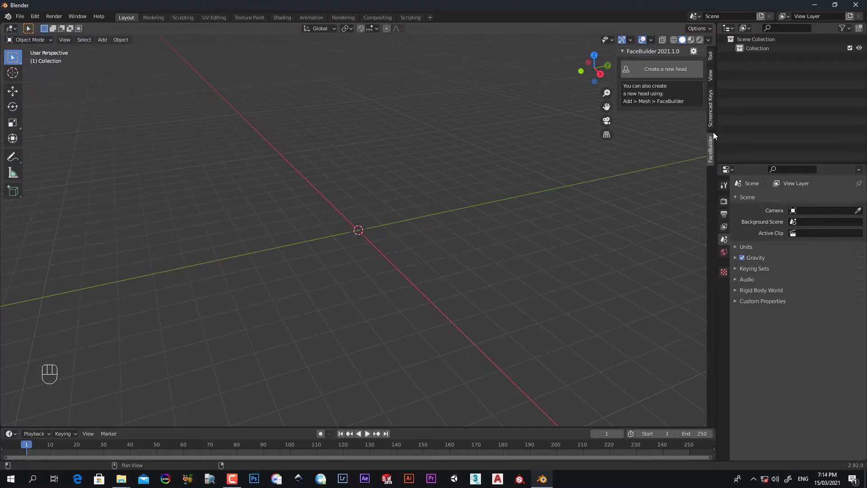
- Create a new FaceBuilder head and browse the D: drive's New 5 Faces Order folder for photos
left_click(654, 71)
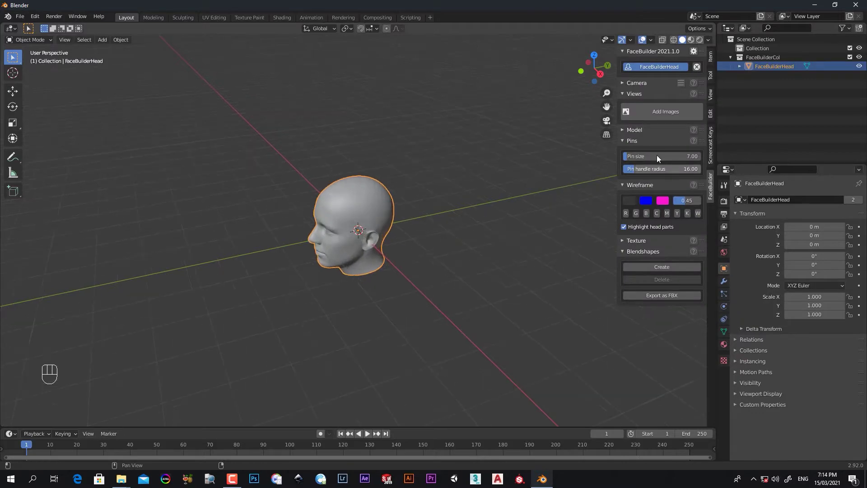
left_click(658, 113)
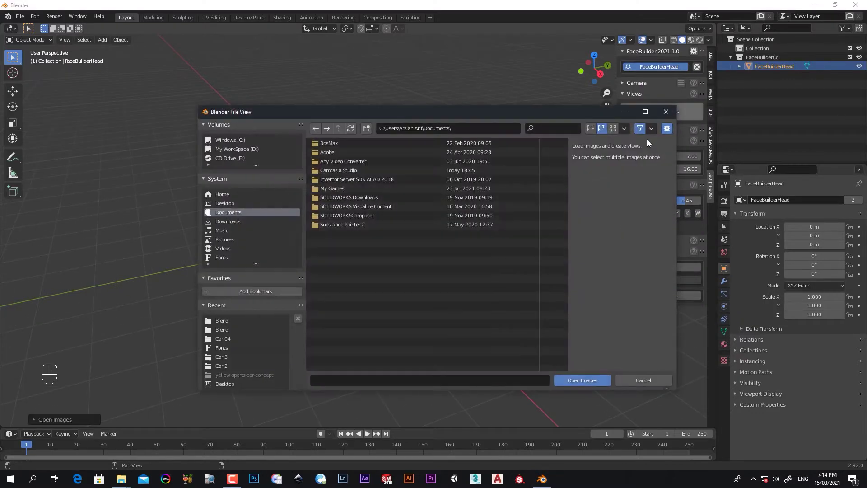
left_click(246, 149)
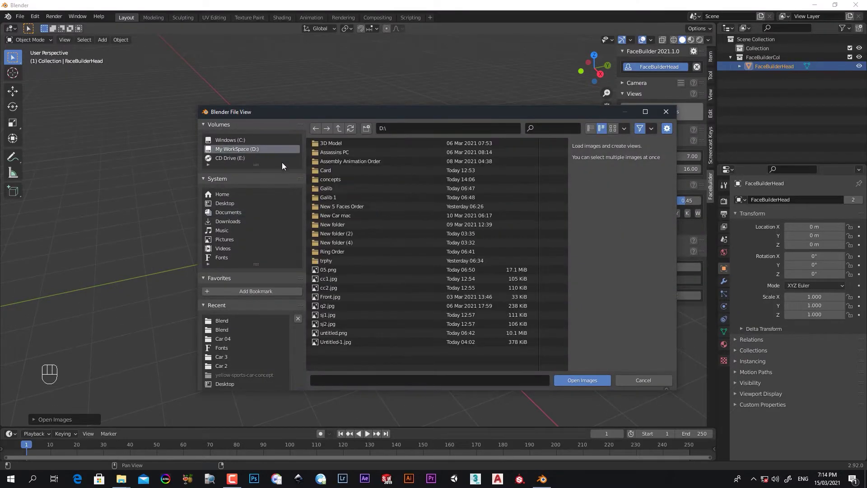
double_click(354, 207)
double_click(346, 152)
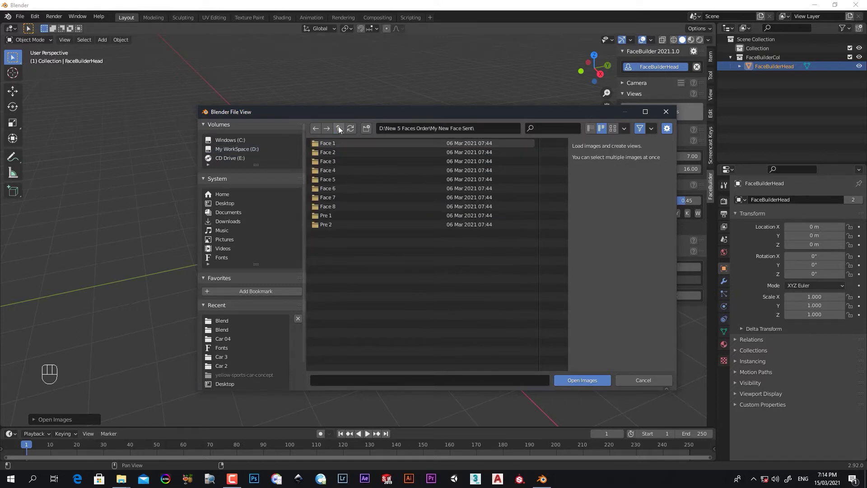
left_click(338, 128)
- Load Front 01, Side 01 and Side 02 from All Face Sent\Pop Face as views
double_click(333, 143)
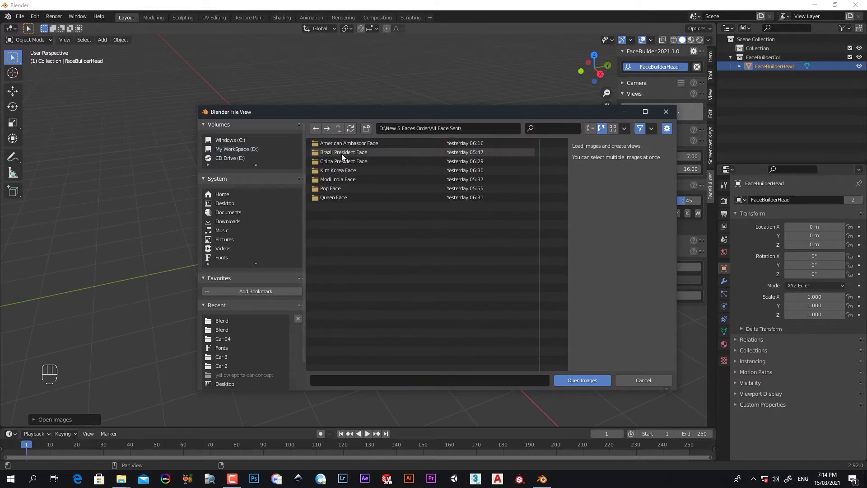
double_click(337, 189)
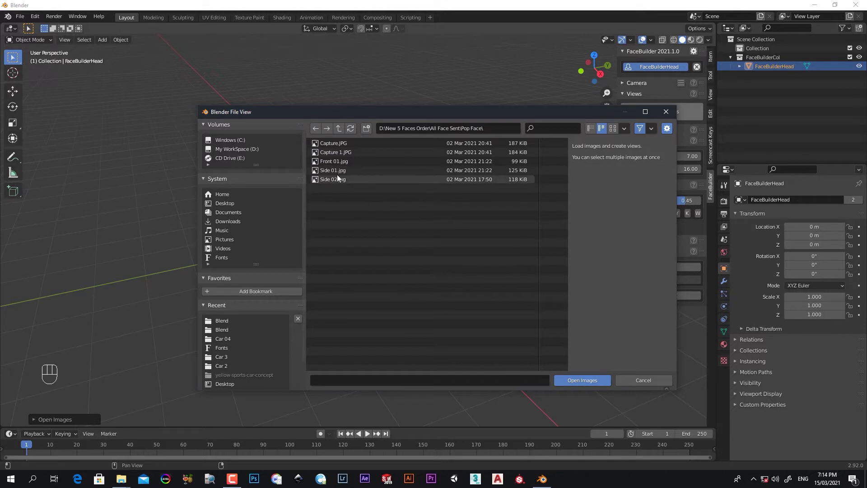
left_click(338, 181)
left_click(332, 170, "shift")
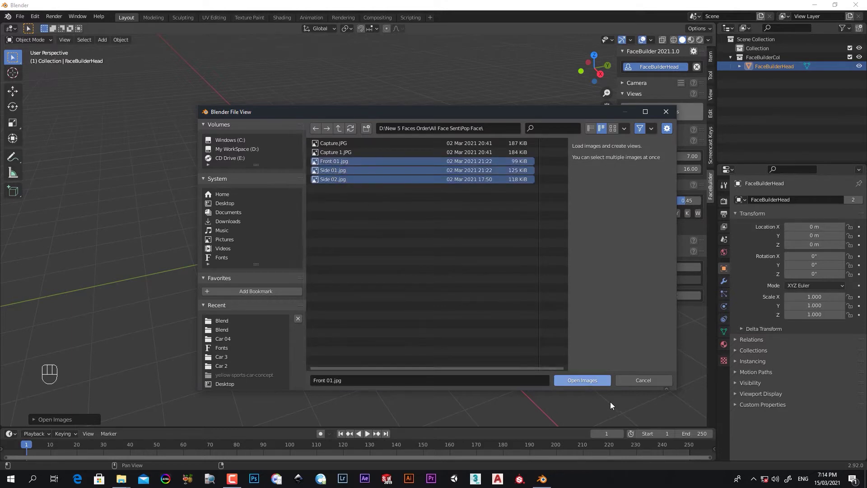
left_click(587, 381)
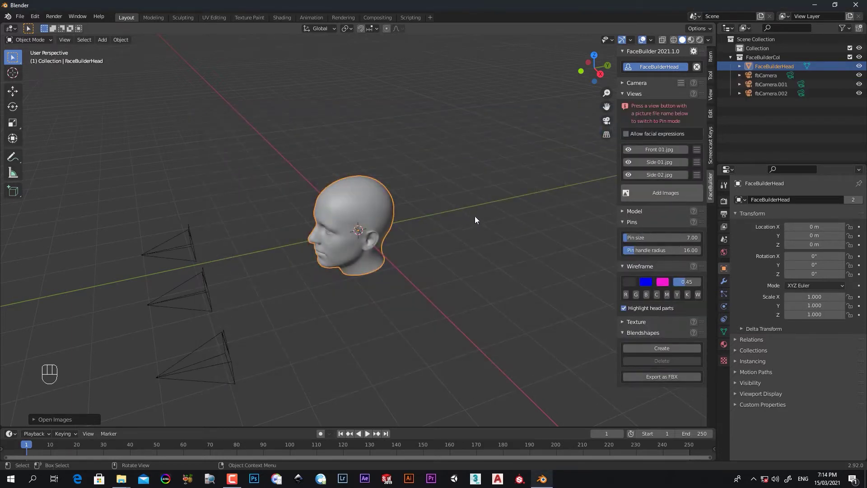
- Show the head mesh over Front 01.jpg, then Side 01.jpg, then Side 02.jpg
left_click(649, 151)
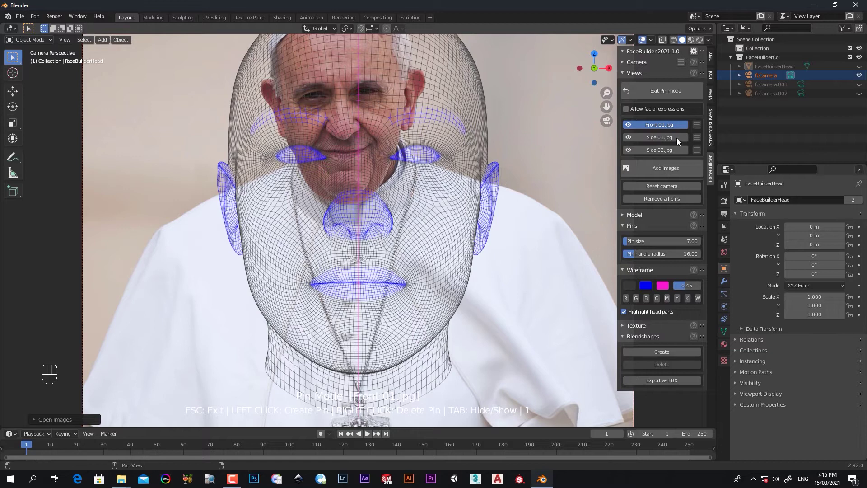
left_click(671, 139)
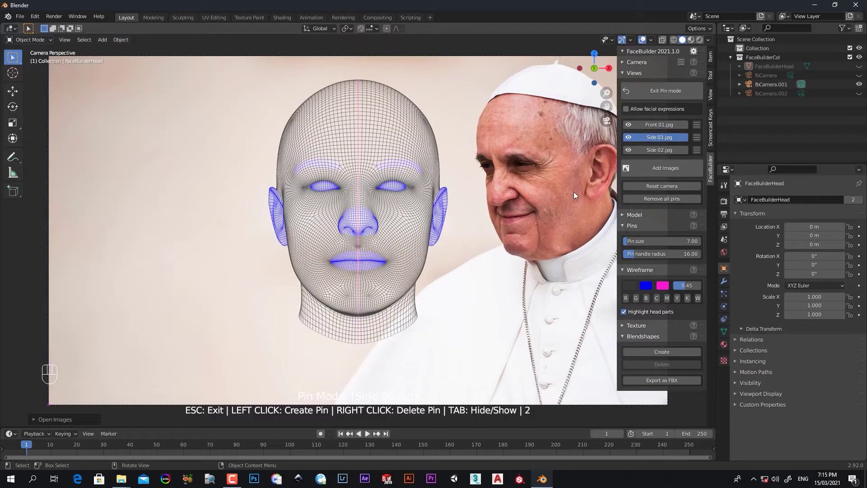
left_click(659, 151)
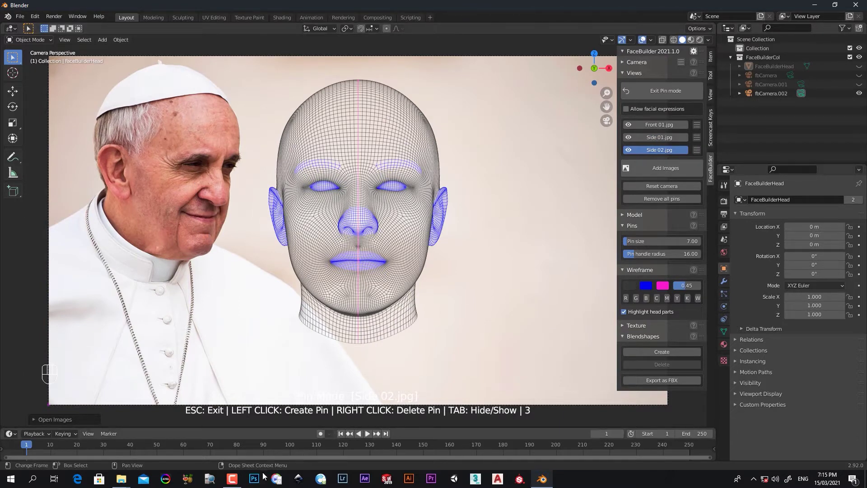
mouse_move(121, 479)
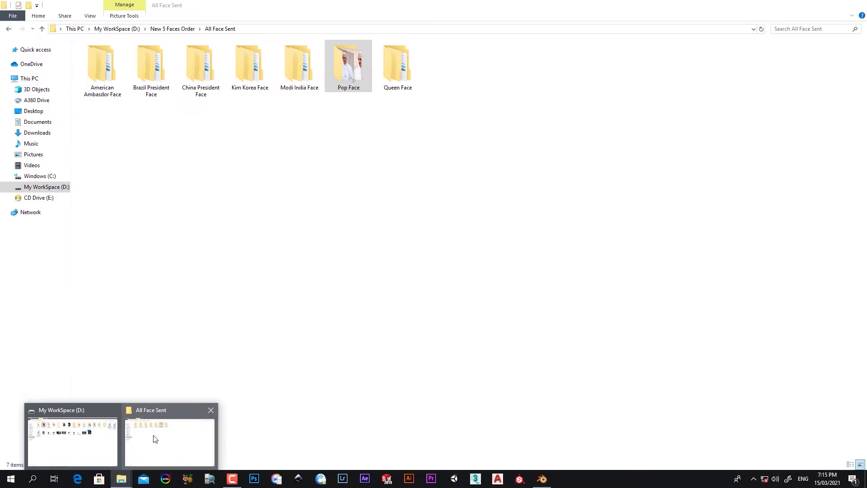
- Paste a copy of Side 01.jpg into Pop Face and open Side 01 - Copy.jpg
left_click(155, 439)
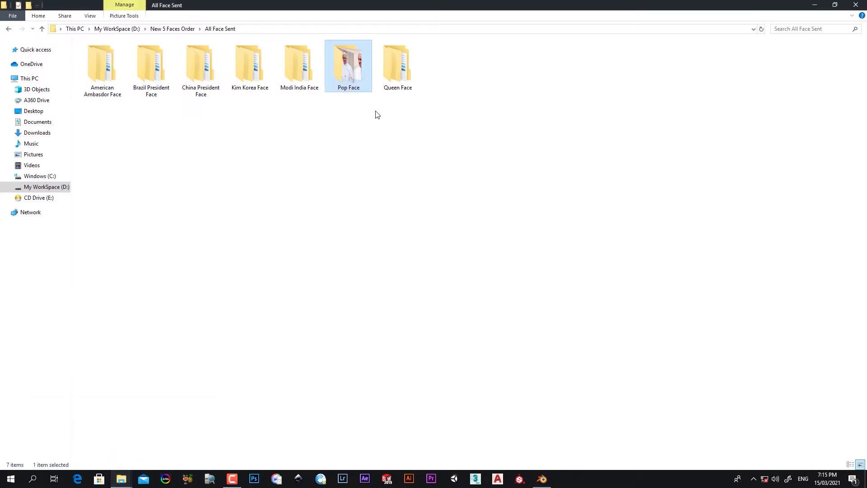
double_click(362, 78)
left_click(347, 76)
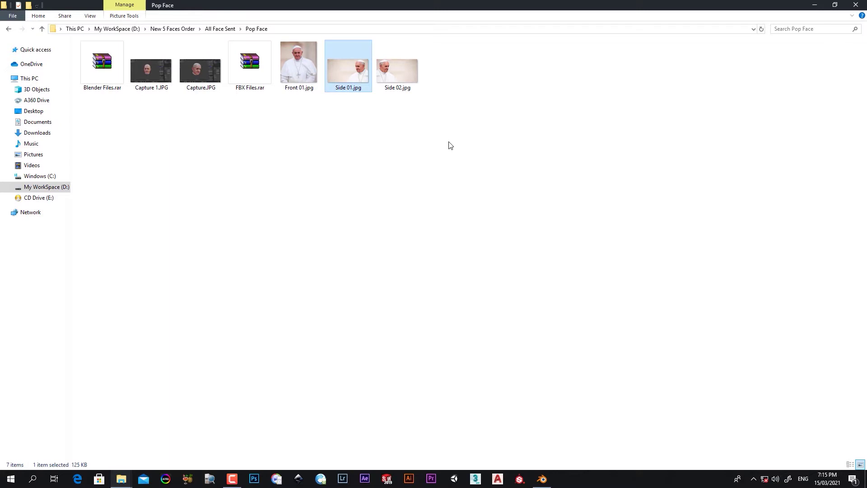
right_click(487, 161)
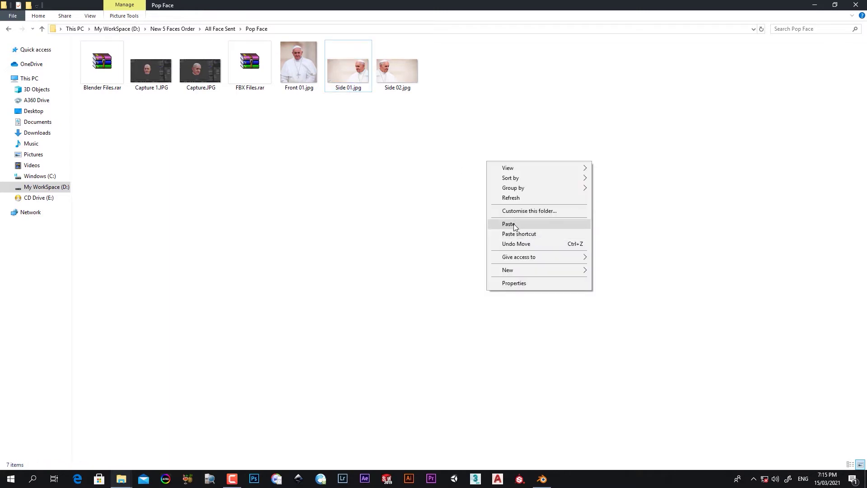
left_click(513, 225)
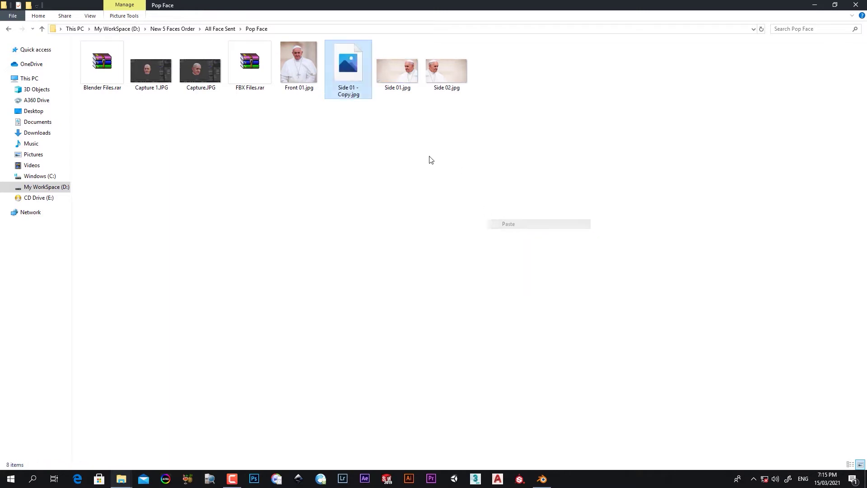
double_click(355, 77)
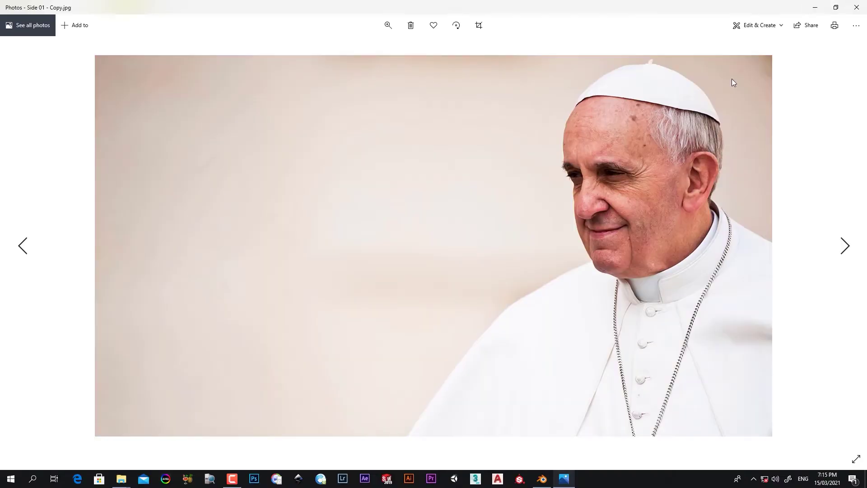
- Flip the copied side photo horizontally in the Microsoft Photos editor
left_click(760, 29)
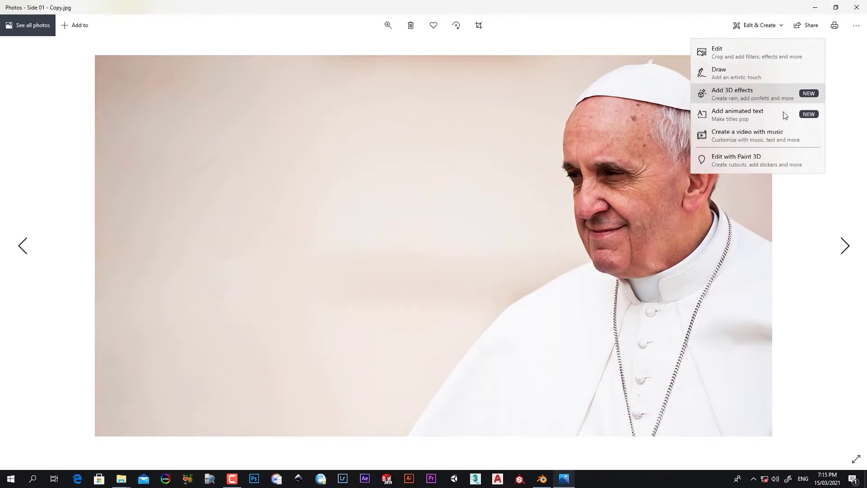
left_click(725, 50)
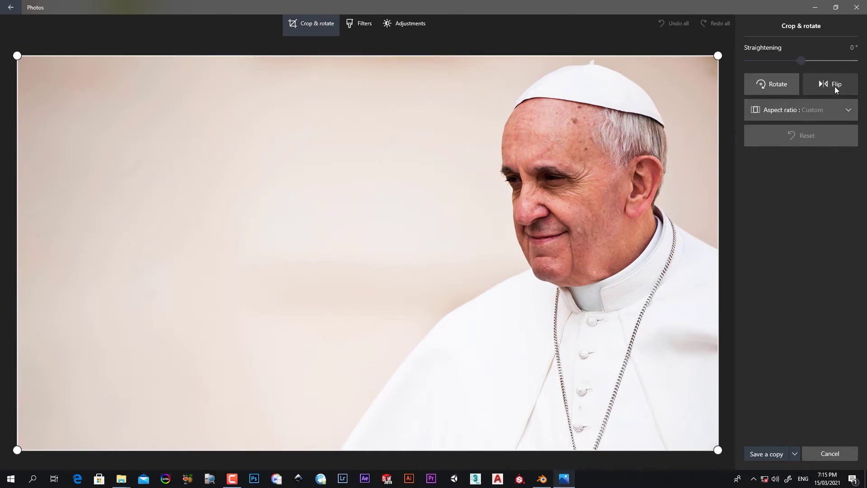
left_click(835, 86)
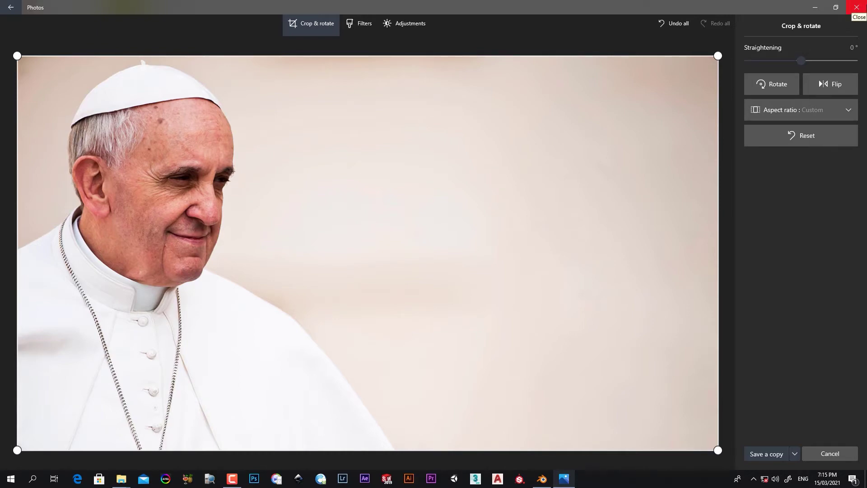
- Close Photos, delete Side 01 - Copy.jpg, and return to Blender
left_click(856, 8)
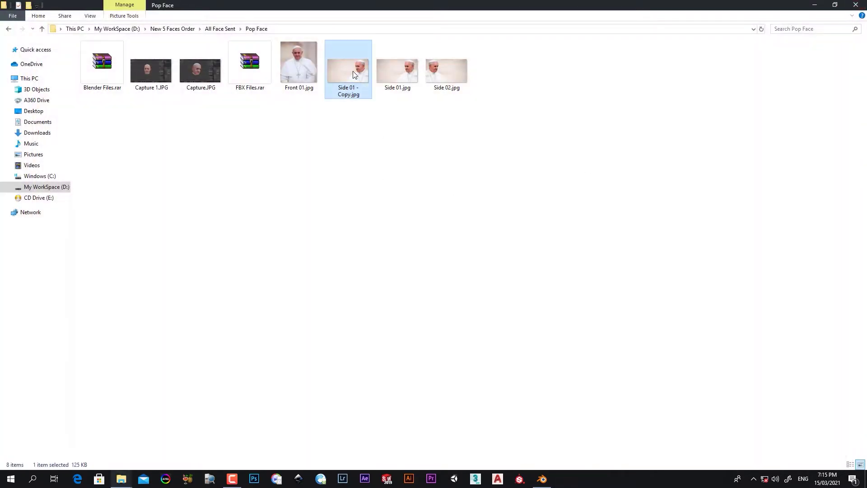
key("Delete")
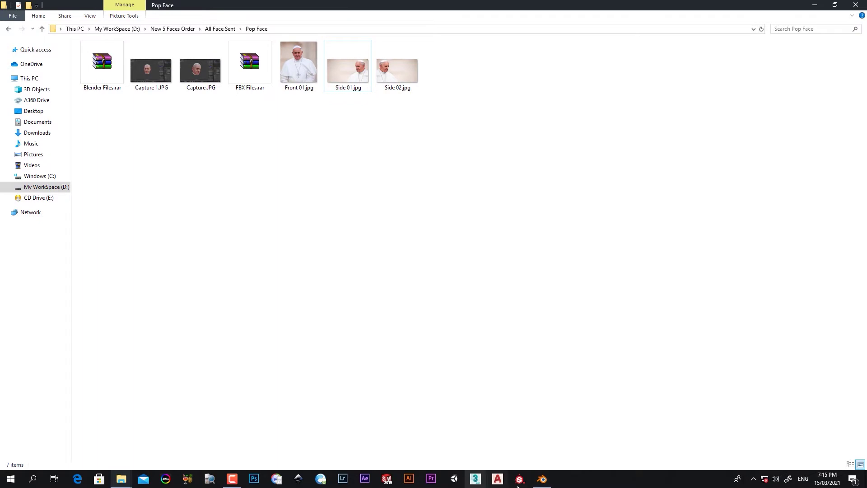
left_click(542, 479)
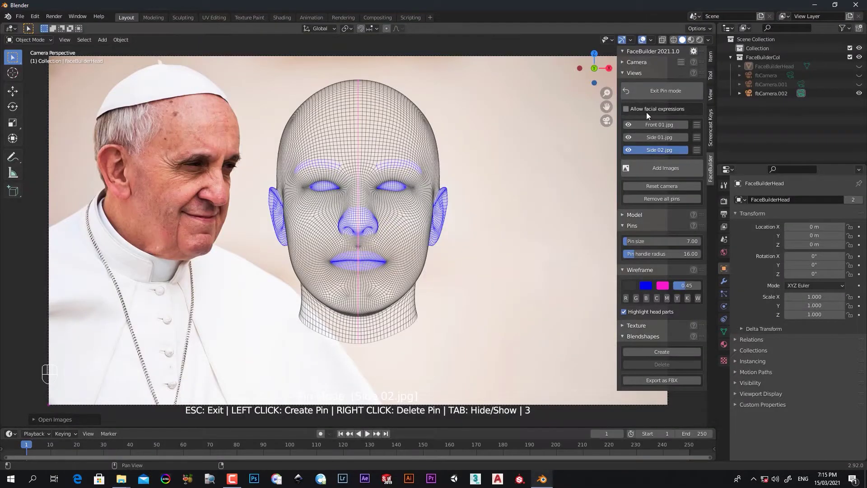
- Zoom in on Front 01.jpg and pin the mesh's nose and right eye corner
left_click(648, 126)
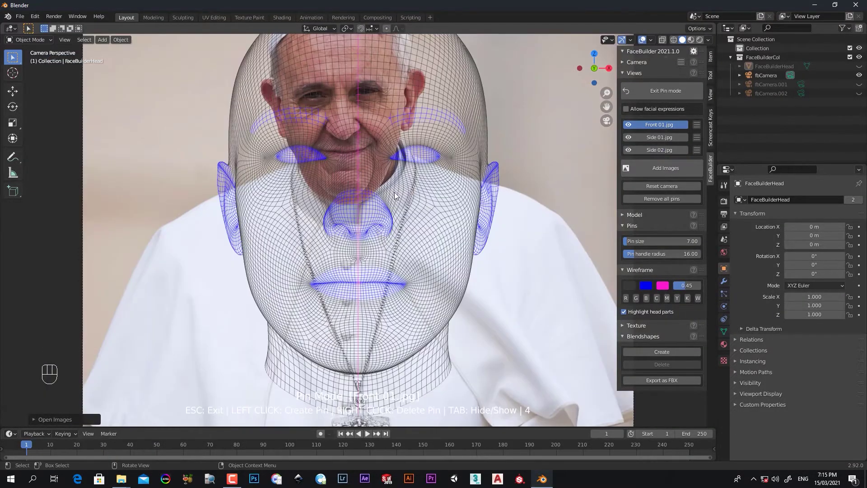
scroll(392, 194, "up", 6)
middle_click_drag(392, 194, 428, 313)
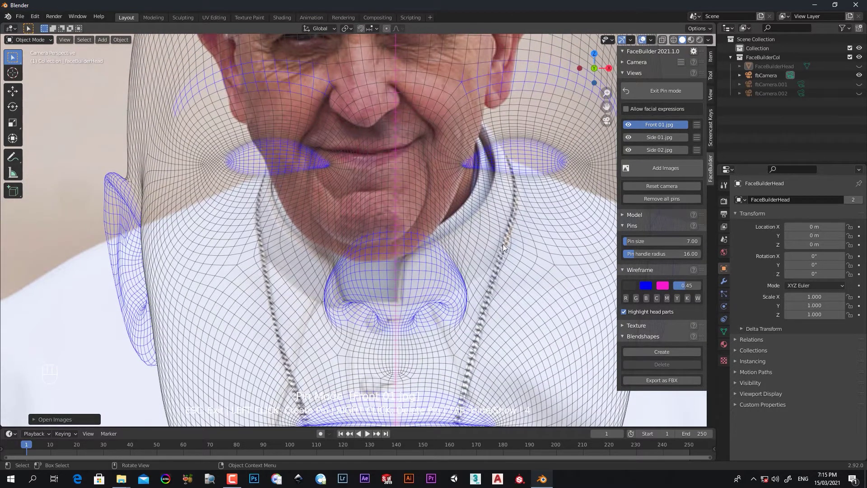
scroll(411, 210, "down", 2)
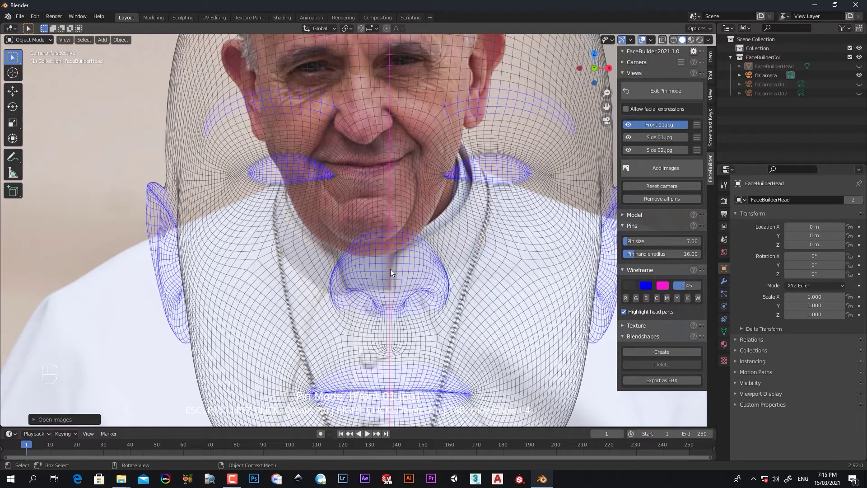
left_click_drag(390, 269, 363, 133)
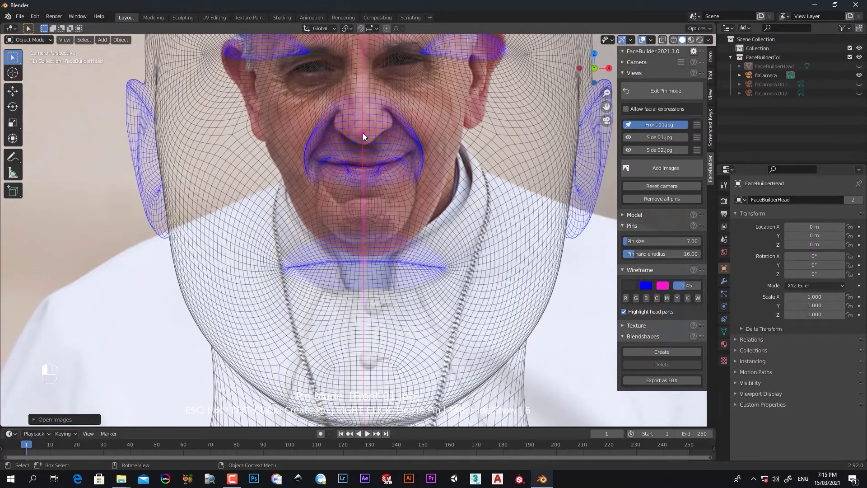
scroll(394, 253, "up", 5, "shift")
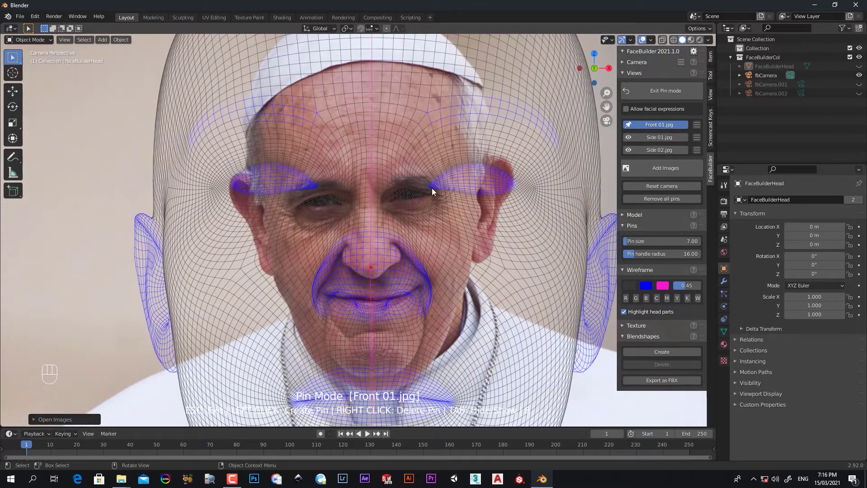
scroll(432, 188, "up", 1)
scroll(432, 188, "up", 1)
scroll(358, 277, "up", 1)
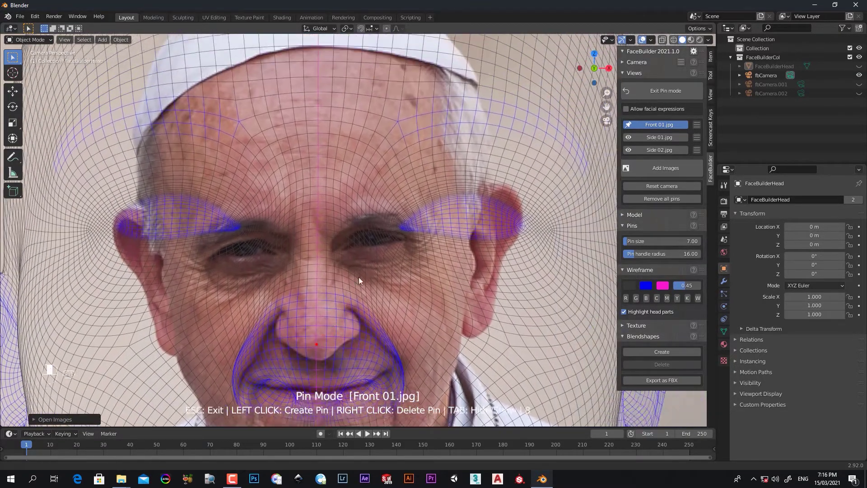
scroll(359, 277, "up", 1, "shift")
left_click_drag(391, 239, 337, 260)
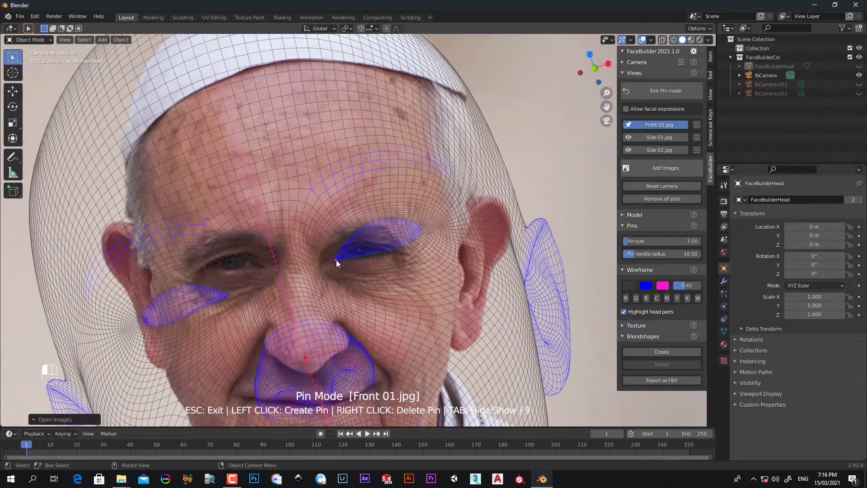
scroll(394, 276, "up", 1)
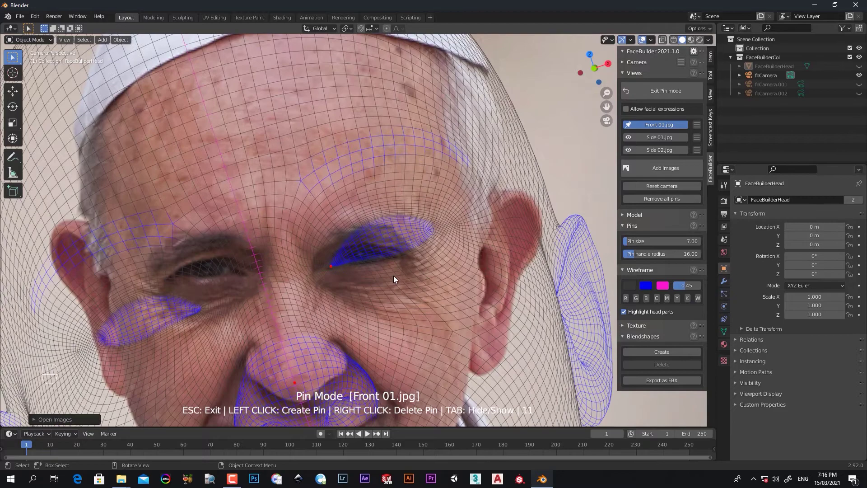
scroll(394, 276, "up", 2)
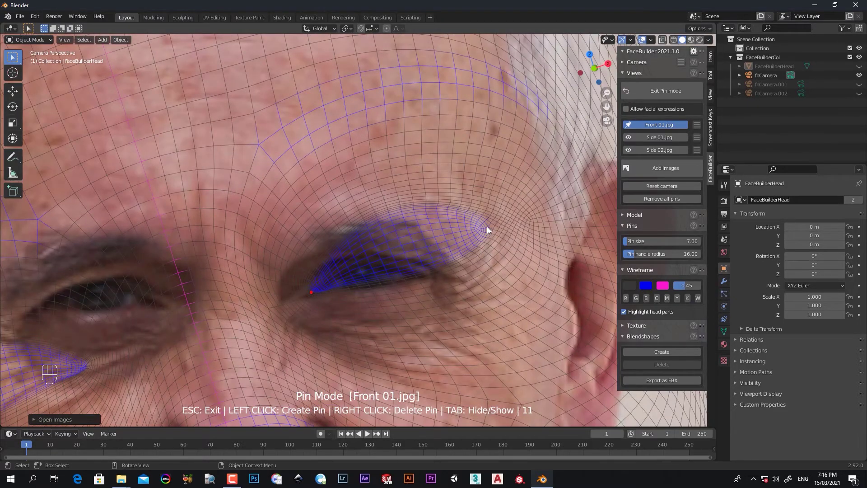
left_click_drag(491, 227, 424, 279)
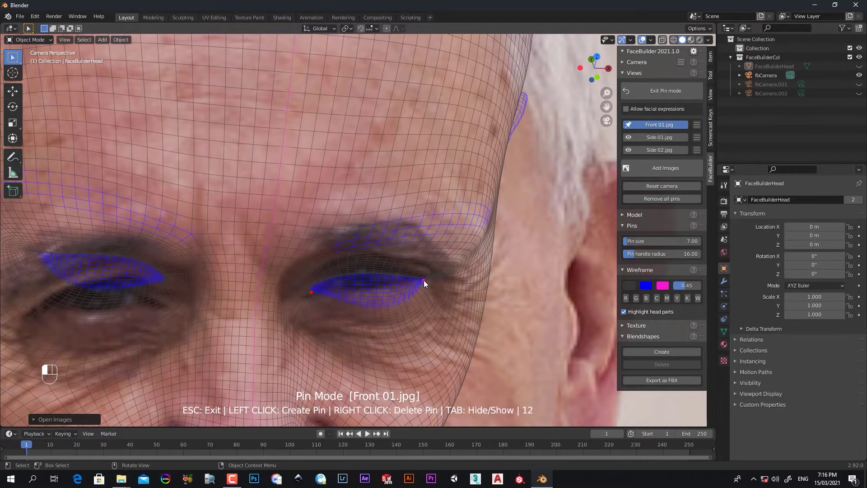
- Pin the left eye's outer and inner corners, then pin the chin and jaw
left_click(105, 281)
left_click_drag(163, 279, 164, 304)
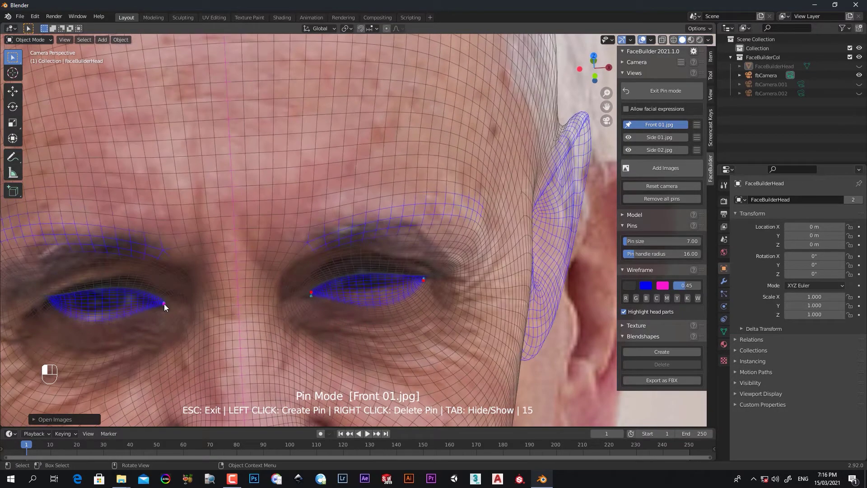
left_click_drag(52, 300, 48, 304)
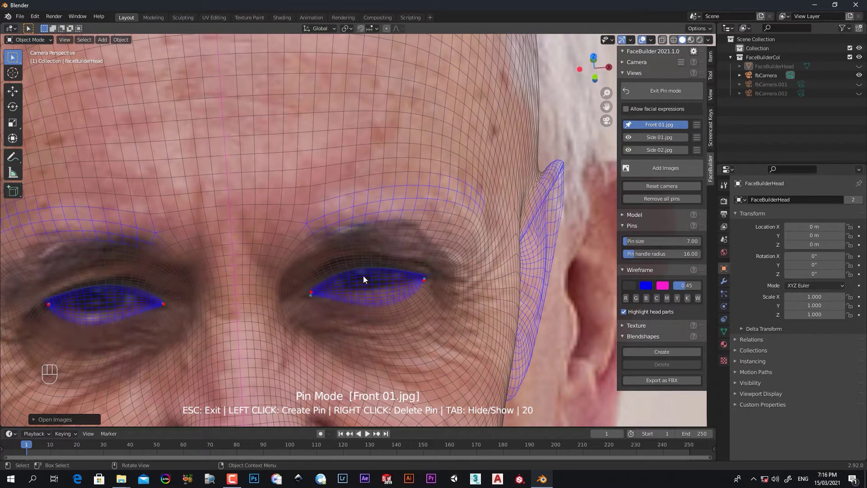
scroll(475, 301, "down", 1)
scroll(475, 300, "down", 4)
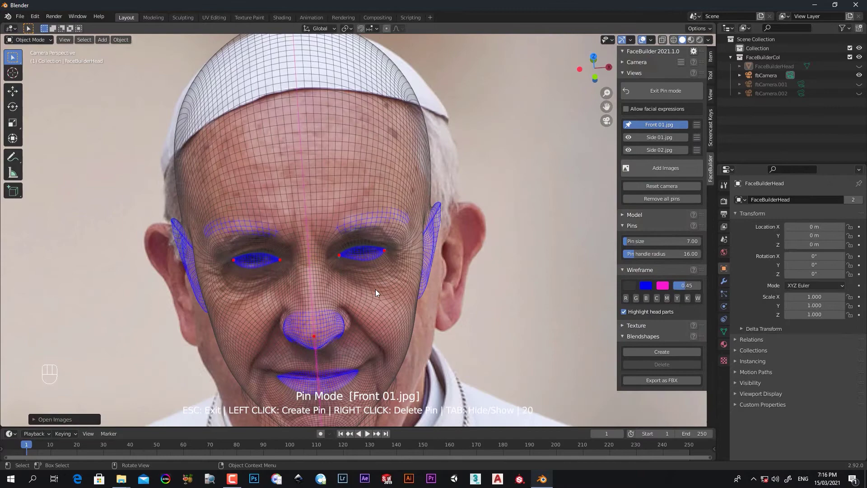
scroll(396, 262, "down", 3, "shift")
scroll(393, 316, "up", 1)
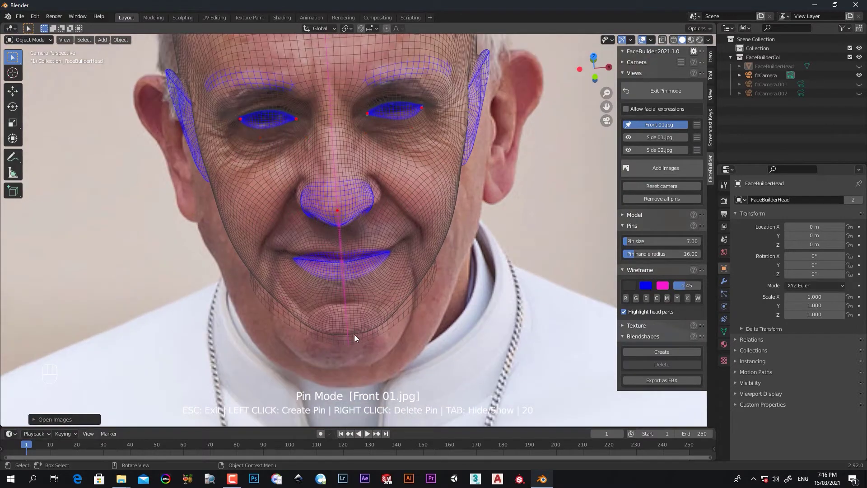
left_click_drag(344, 327, 345, 356)
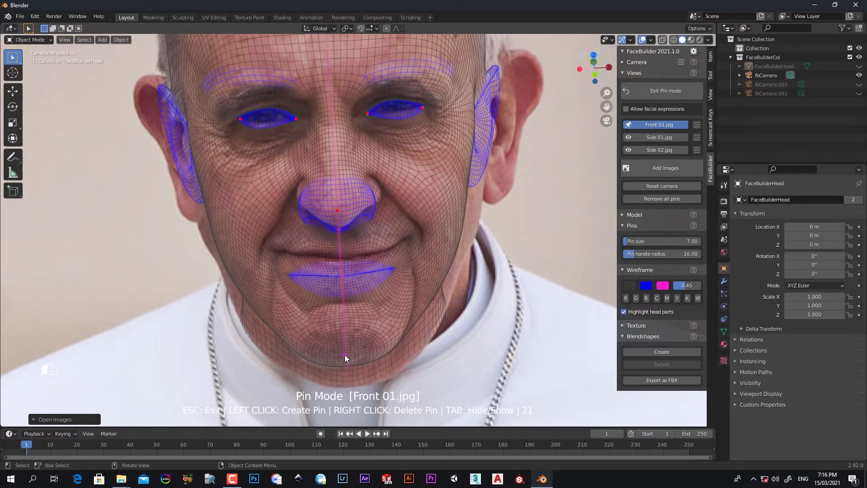
left_click(346, 354)
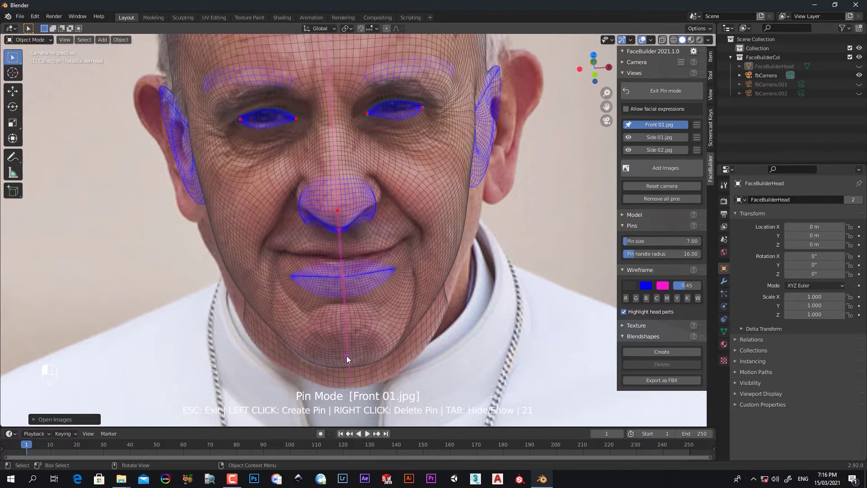
scroll(434, 312, "up", 1)
scroll(236, 233, "up", 1)
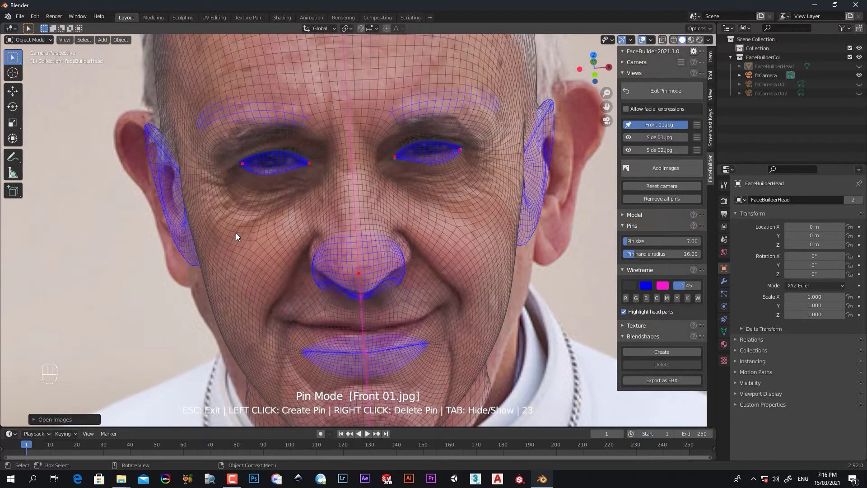
scroll(380, 256, "up", 1)
scroll(352, 244, "up", 1)
scroll(299, 223, "up", 1)
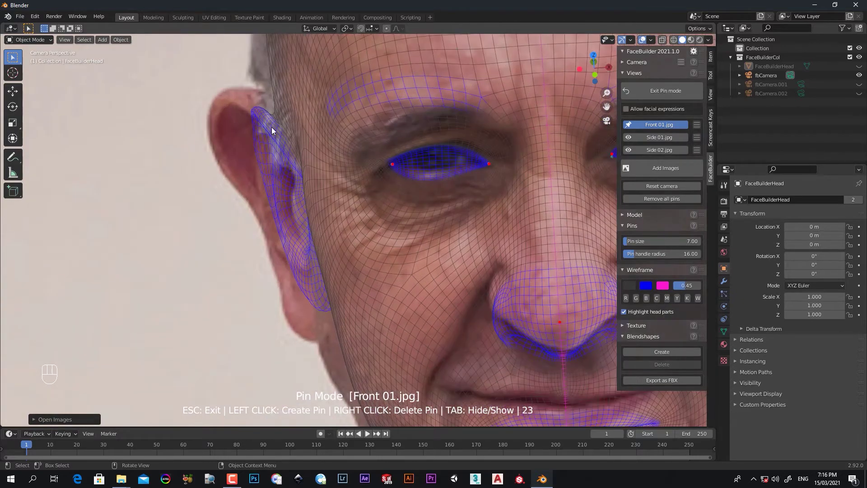
- Pin the top and earlobe of the first ear to the front photo
left_click_drag(242, 108, 242, 111)
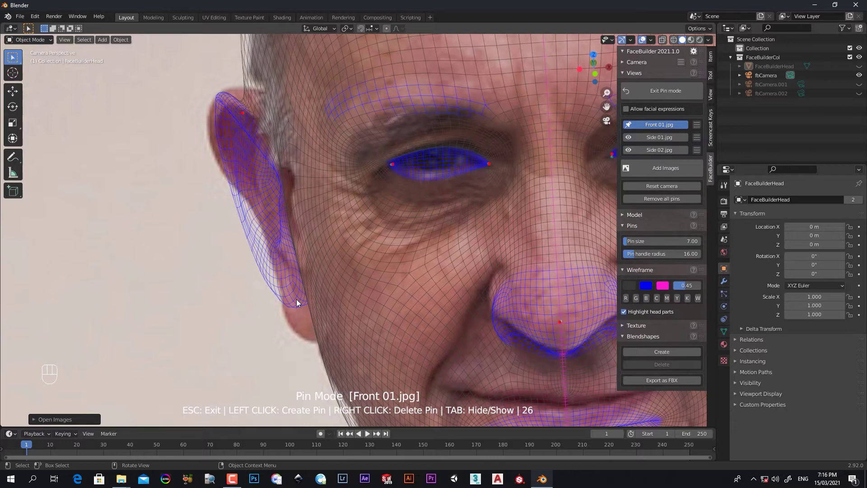
left_click_drag(295, 299, 313, 335)
scroll(291, 272, "down", 1)
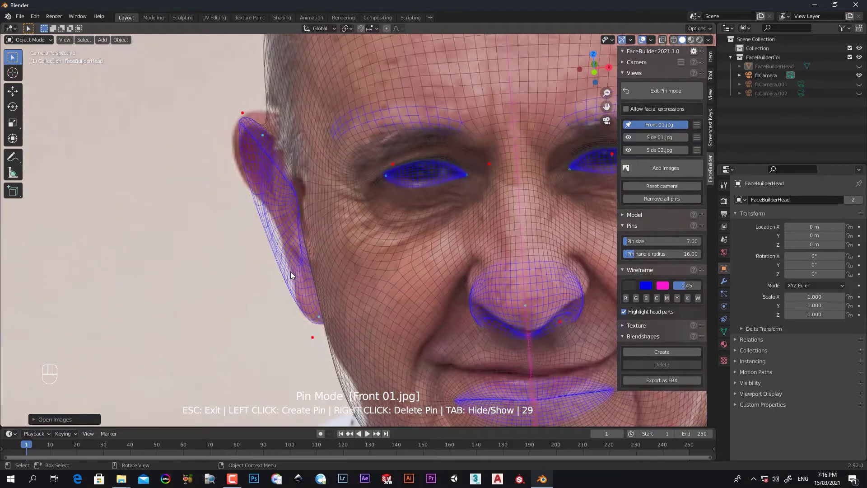
scroll(291, 272, "down", 1)
scroll(384, 300, "up", 1)
middle_click_drag(385, 300, 315, 142, "shift")
scroll(356, 237, "down", 2)
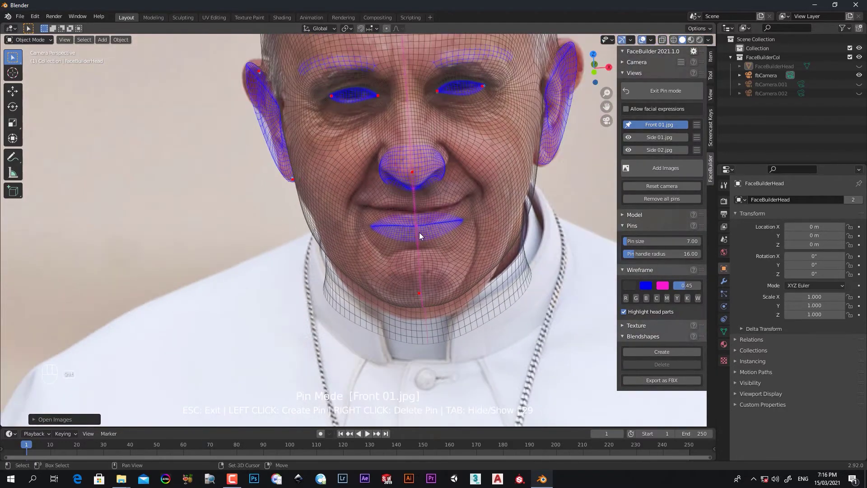
middle_click_drag(420, 232, 352, 232, "shift")
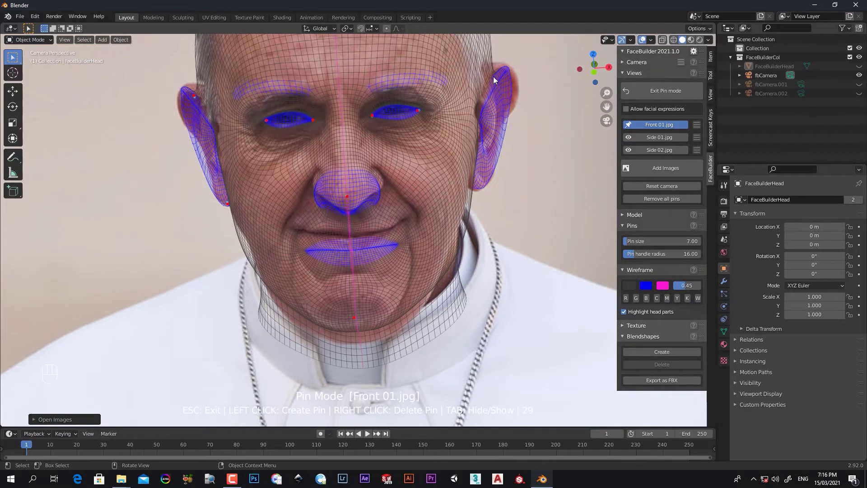
- Pin the other ear's top, earlobe, and outer and inner edges
left_click_drag(494, 83, 486, 71)
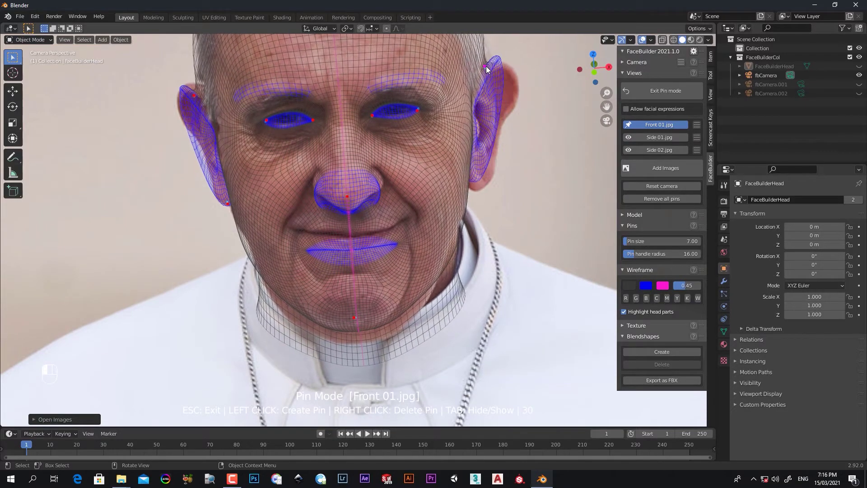
scroll(493, 219, "up", 1)
scroll(493, 219, "up", 1)
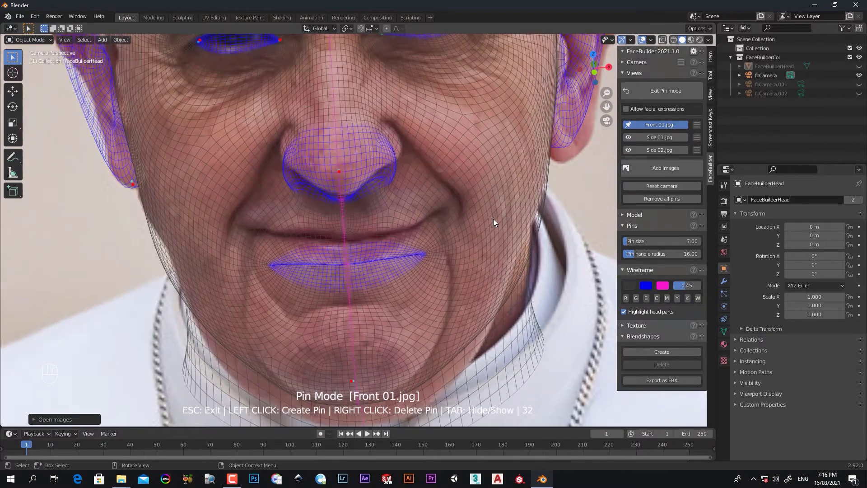
middle_click_drag(494, 219, 360, 280, "shift")
left_click_drag(433, 196, 438, 211)
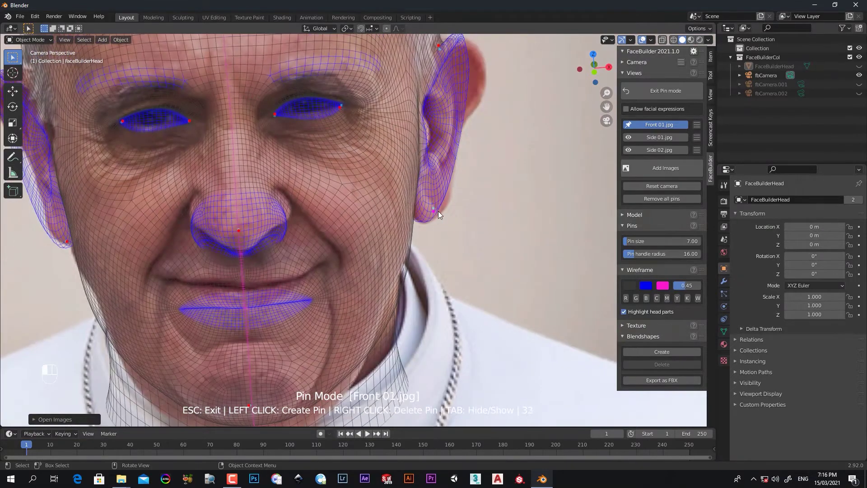
middle_click_drag(451, 173, 463, 116, "shift")
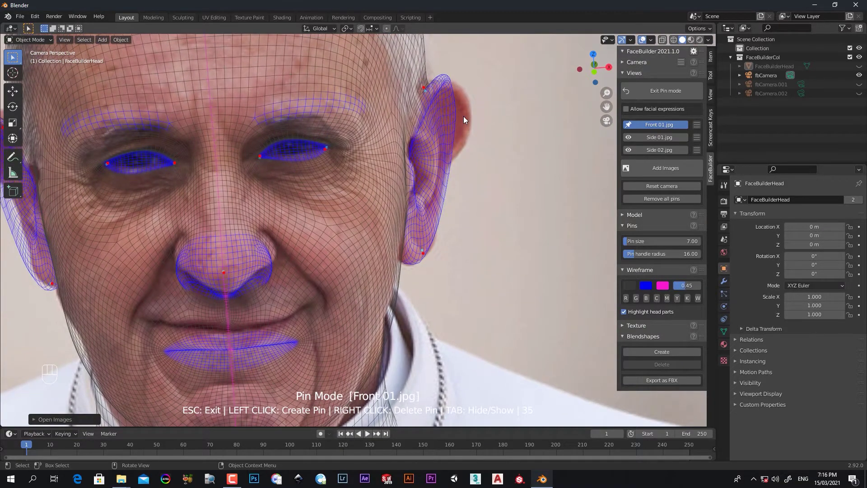
left_click(465, 119)
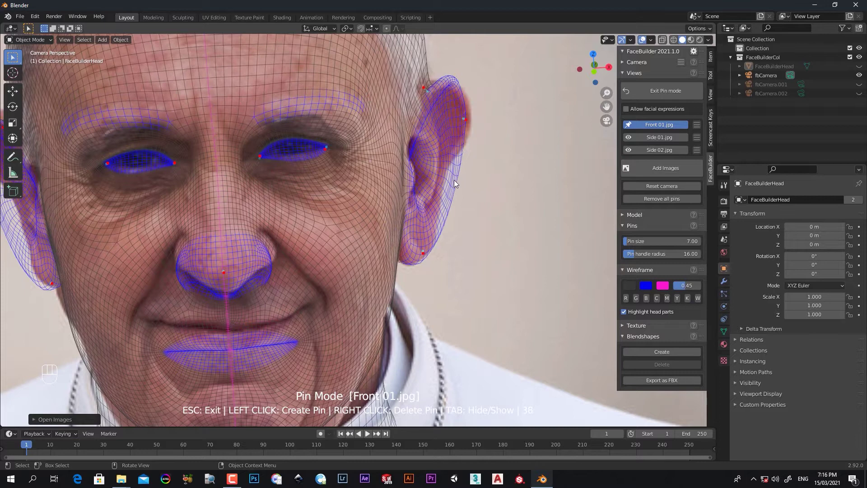
left_click_drag(446, 178, 435, 176)
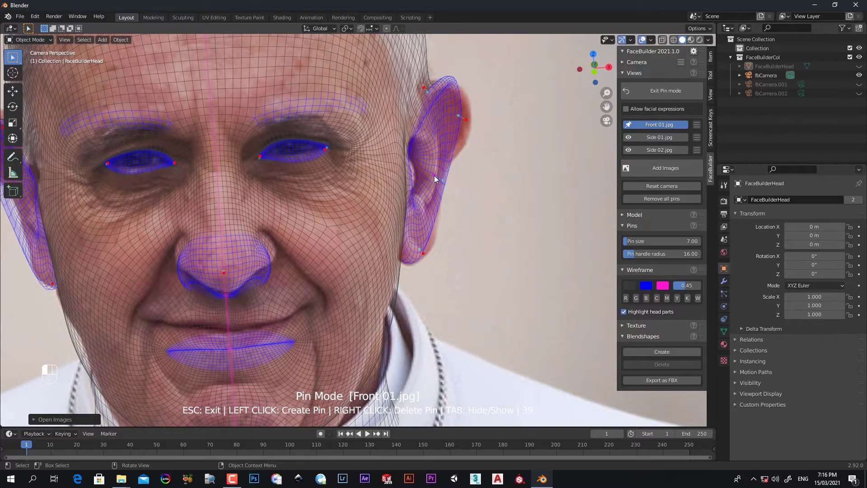
left_click(434, 175)
left_click_drag(428, 242, 434, 247)
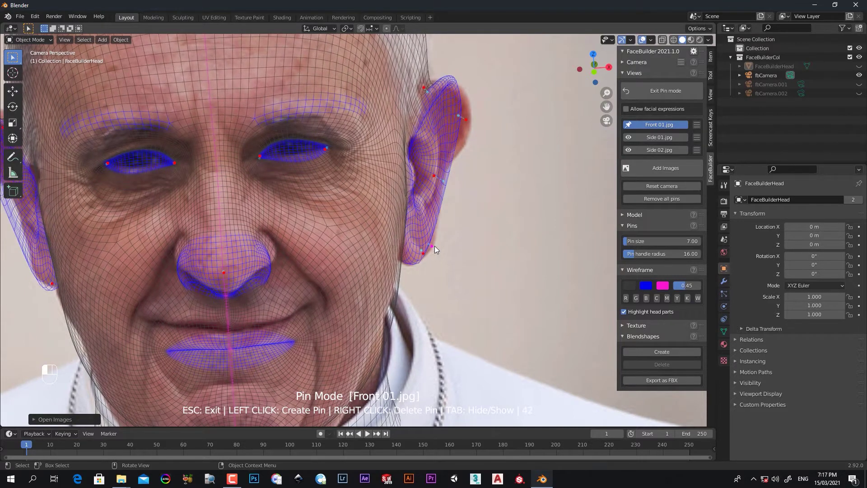
- Pin the jaw edge to the photo's jawline
middle_click_drag(435, 246, 429, 126, "shift")
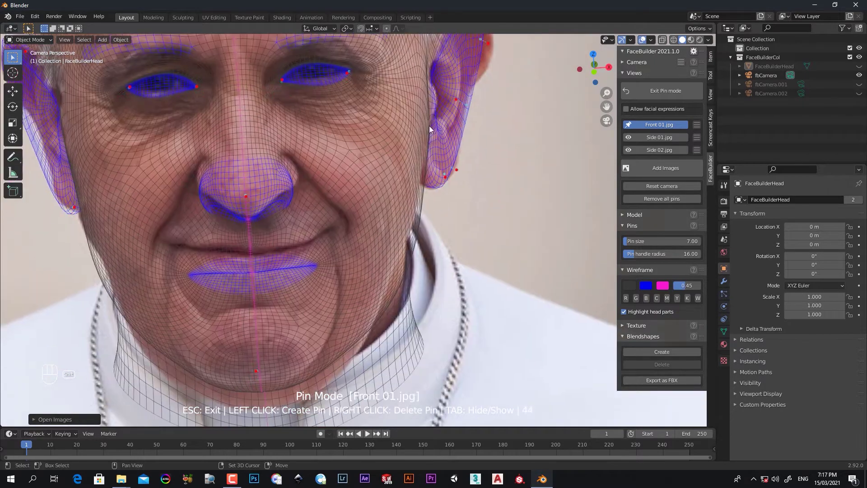
left_click(409, 234)
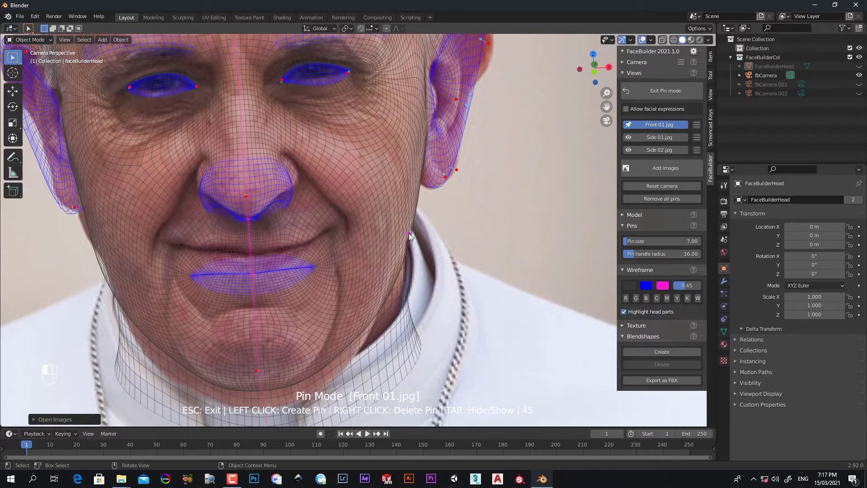
middle_click_drag(407, 284, 445, 241, "shift")
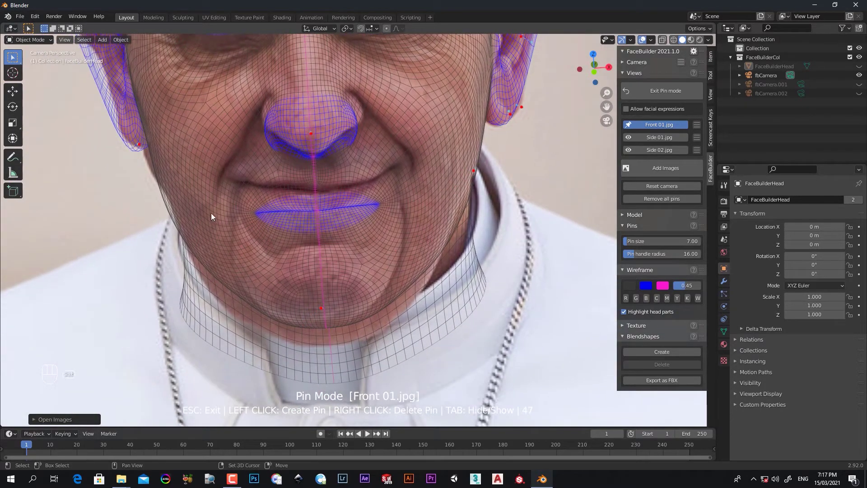
middle_click_drag(182, 164, 321, 266, "shift")
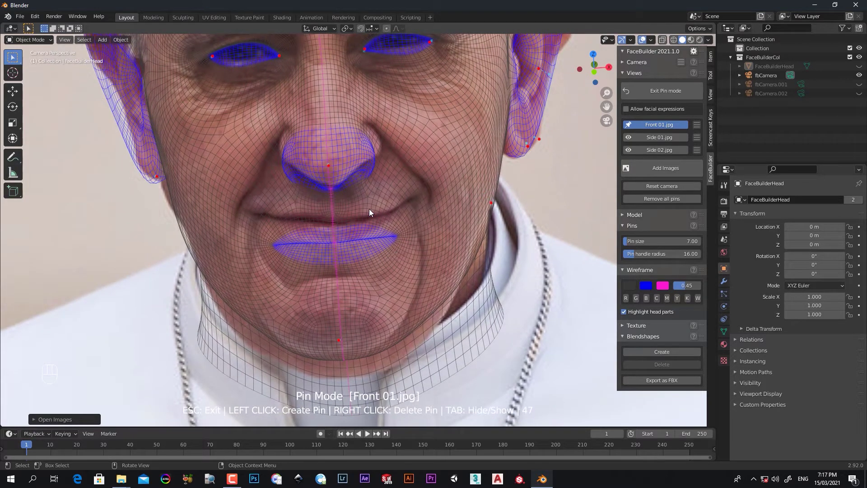
- Pin both mouth corners and add pins along the lower lip line on Front 01.jpg
left_click_drag(396, 235, 414, 194)
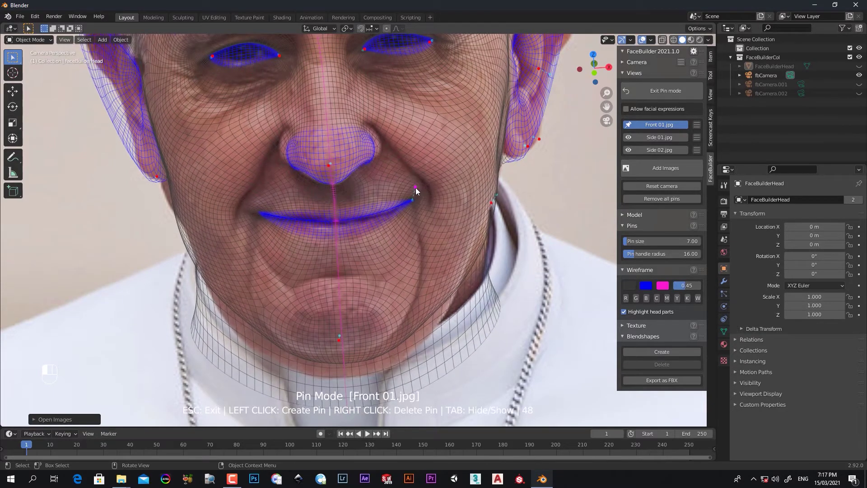
left_click_drag(414, 195, 415, 193)
scroll(415, 193, "up", 2)
scroll(387, 208, "up", 3)
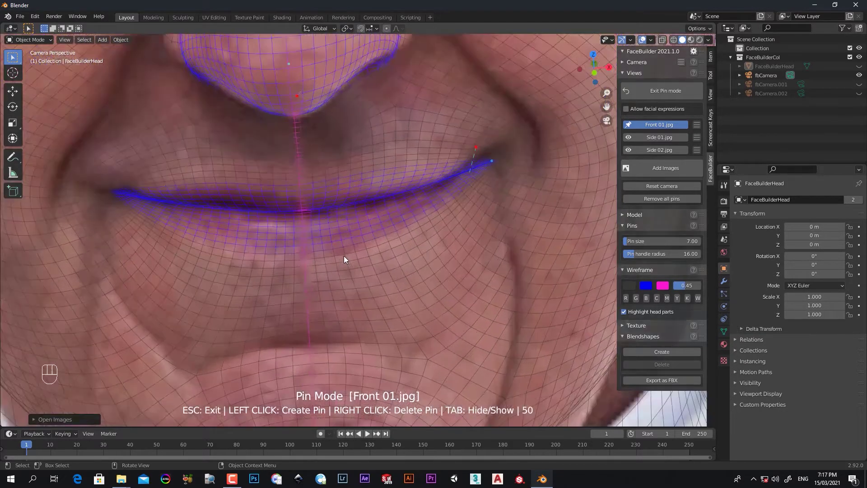
left_click_drag(117, 193, 106, 192)
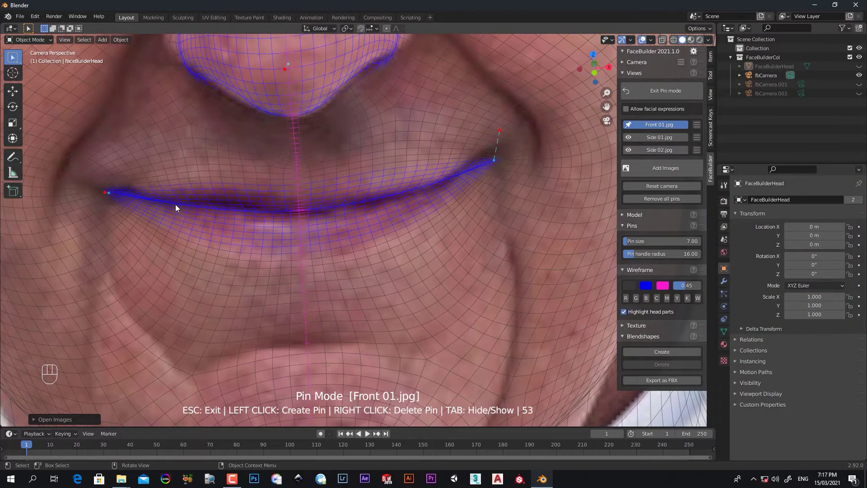
scroll(176, 205, "down", 5)
scroll(422, 216, "up", 1)
left_click_drag(499, 130, 498, 123)
left_click_drag(397, 192, 401, 200)
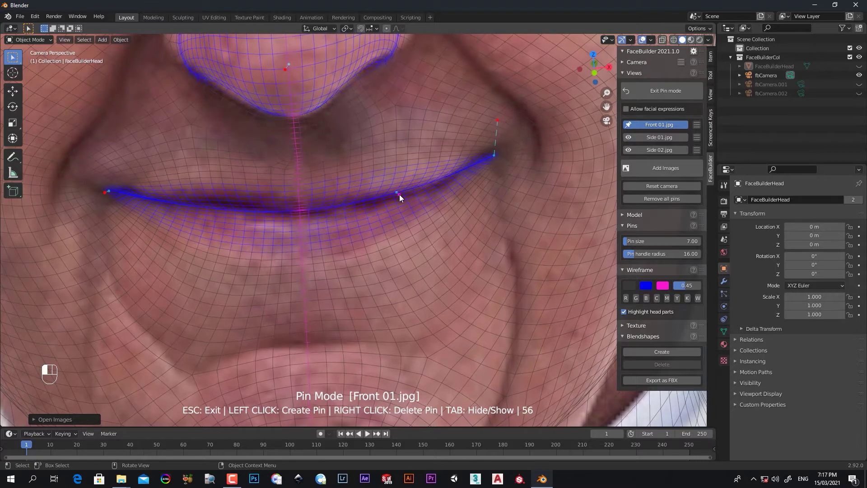
scroll(357, 237, "up", 2)
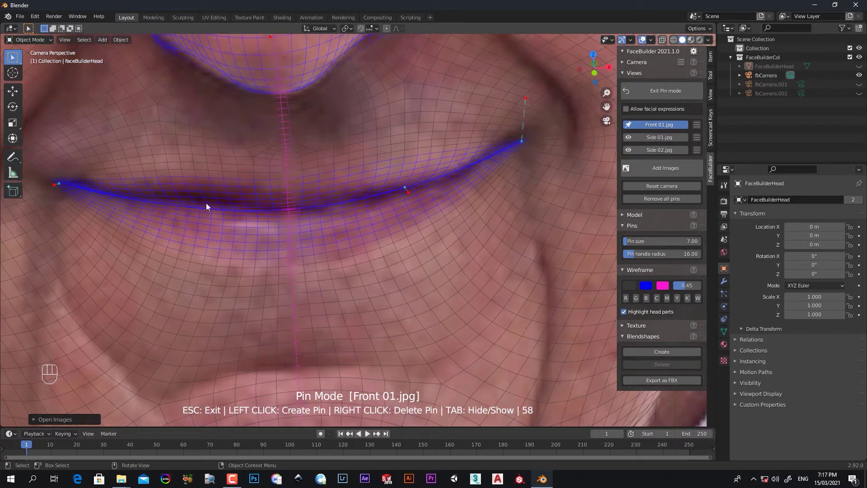
left_click_drag(203, 207, 203, 191)
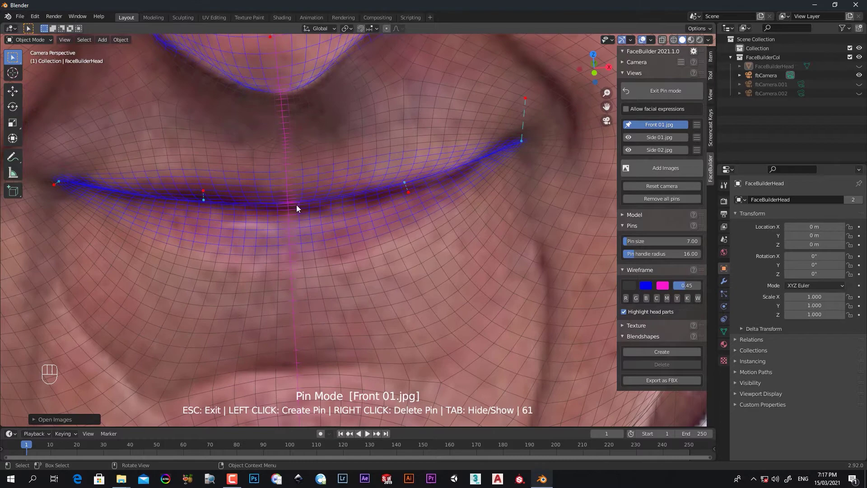
left_click(350, 202)
scroll(352, 224, "down", 4)
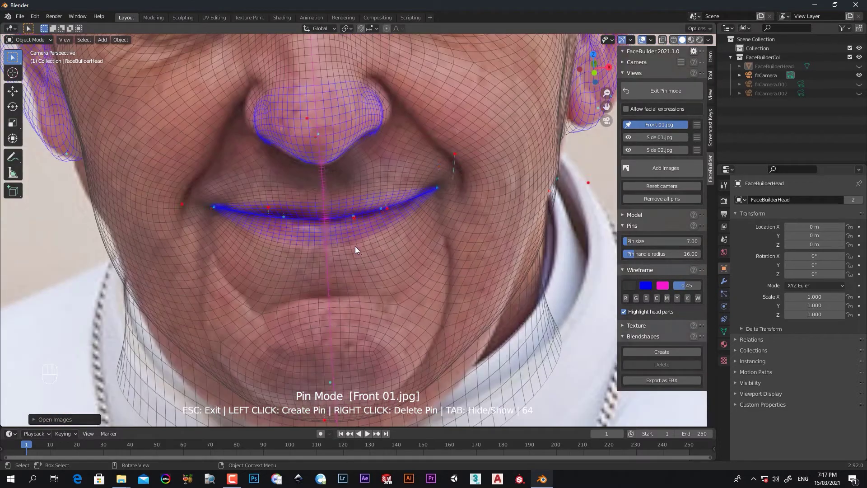
scroll(360, 251, "down", 2)
scroll(342, 242, "up", 1)
scroll(343, 241, "up", 5)
- Pin the right and left nostril edges, the upper nose and the nose tip
middle_click_drag(343, 241, 377, 380, "shift")
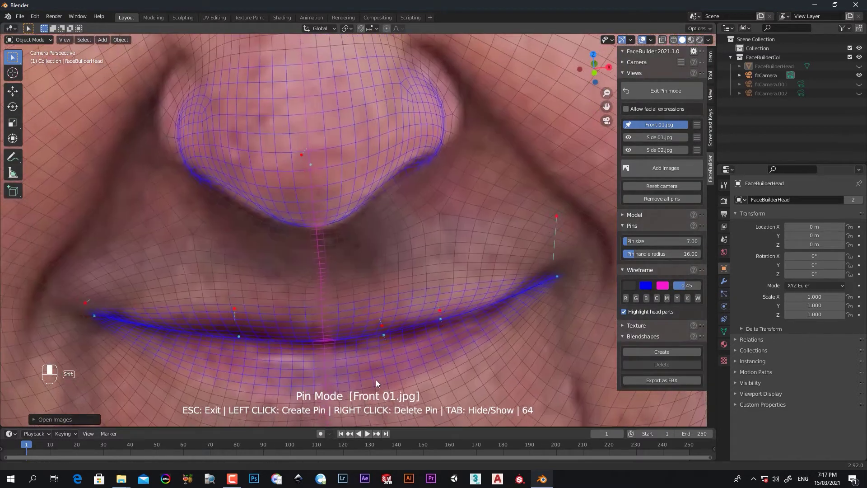
left_click_drag(443, 112, 478, 96)
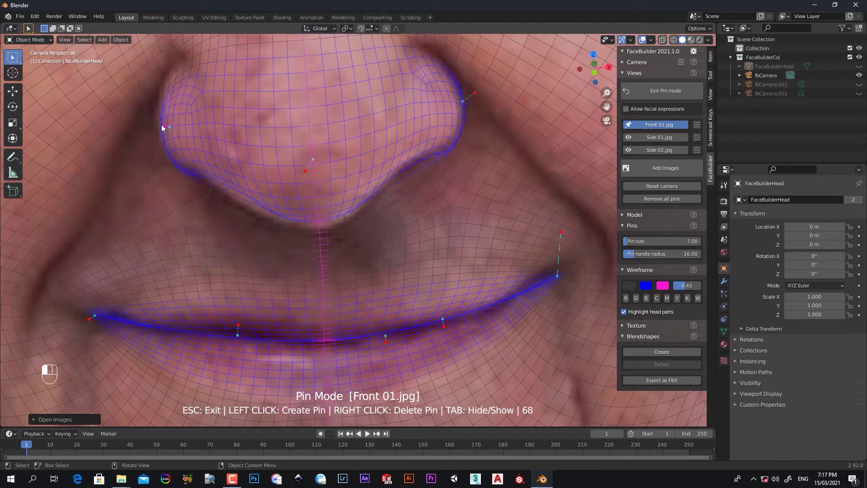
left_click_drag(161, 124, 157, 124)
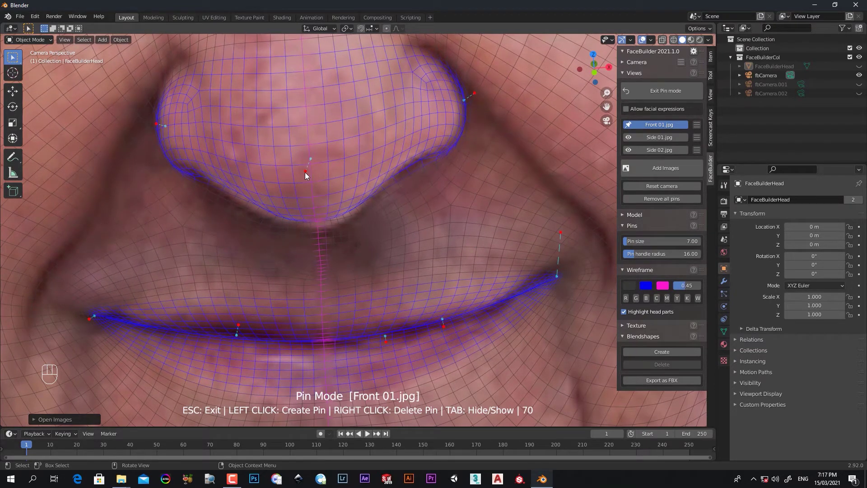
left_click_drag(306, 172, 316, 186)
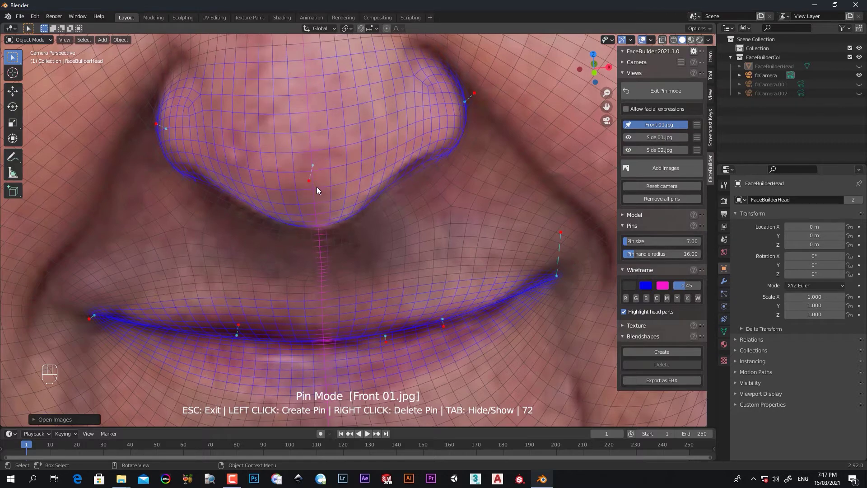
scroll(316, 187, "down", 5)
scroll(273, 210, "up", 3)
scroll(274, 209, "down", 5)
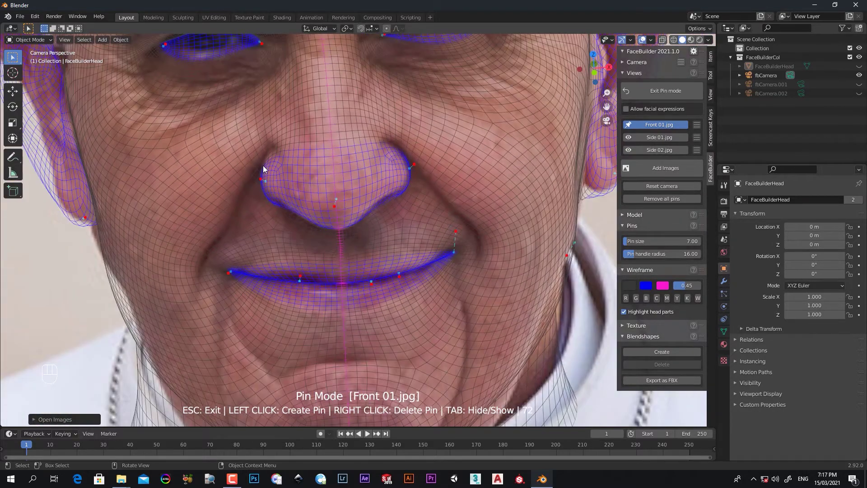
scroll(263, 165, "up", 5)
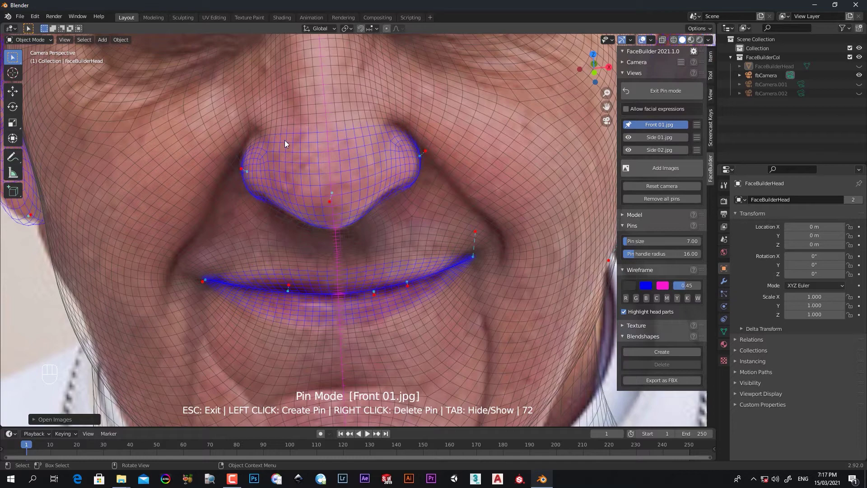
left_click_drag(285, 140, 285, 131)
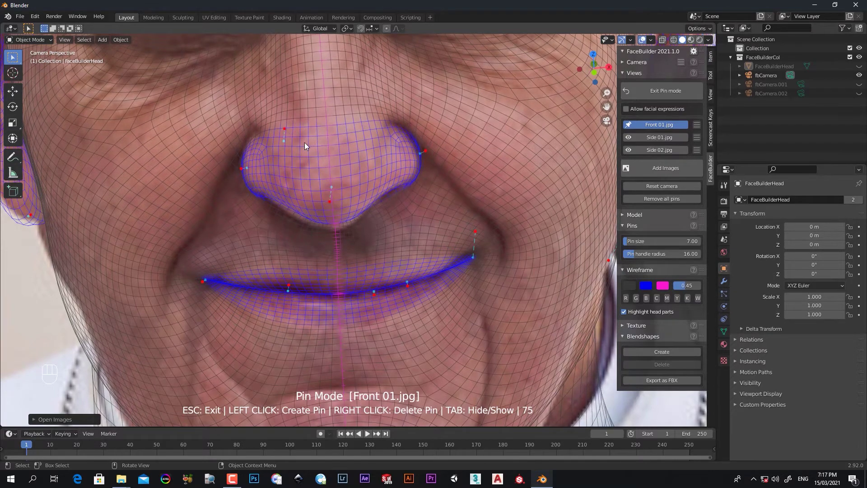
scroll(394, 204, "down", 3)
scroll(394, 203, "down", 2)
scroll(341, 218, "up", 5)
left_click_drag(330, 201, 331, 211)
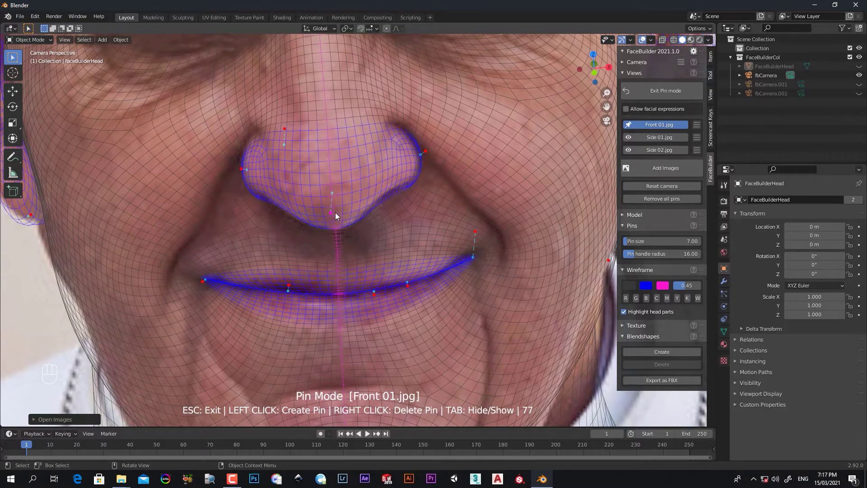
scroll(373, 223, "down", 1)
scroll(372, 223, "down", 3)
scroll(337, 213, "up", 1)
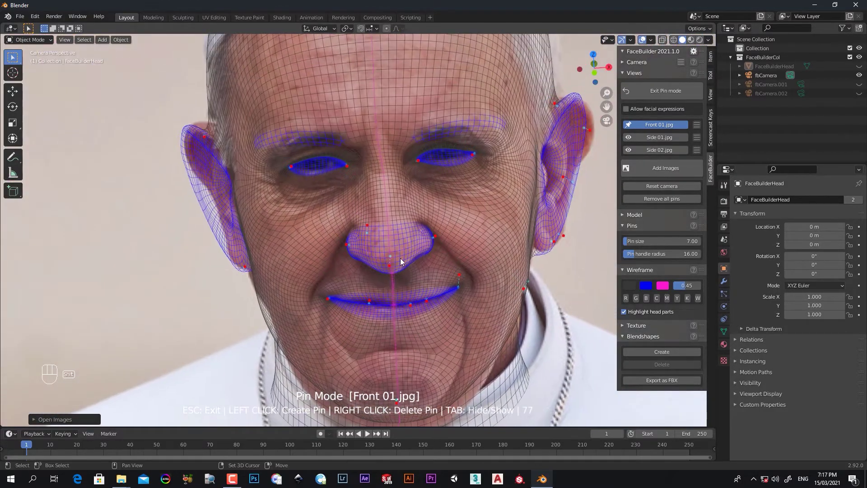
scroll(366, 181, "up", 1)
scroll(366, 181, "up", 2)
scroll(365, 181, "up", 2)
scroll(267, 223, "up", 1)
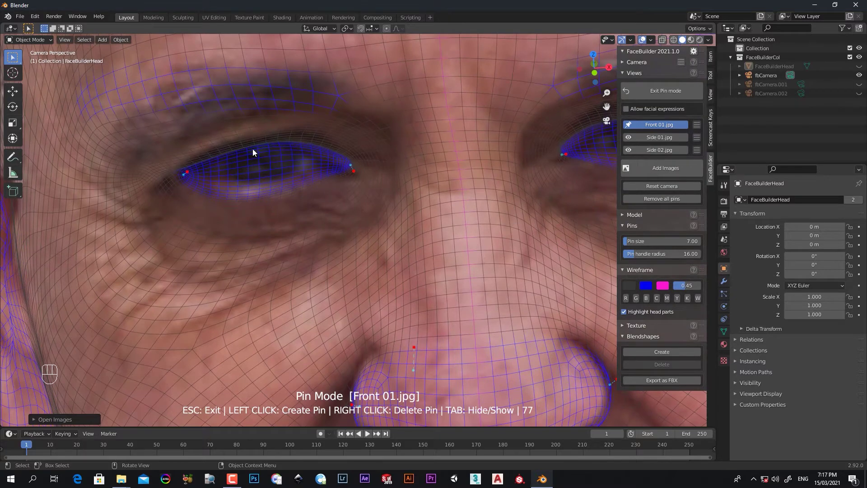
- Pin the left eye's upper lid, lower edge and both corners to the photo
left_click_drag(253, 146, 256, 134)
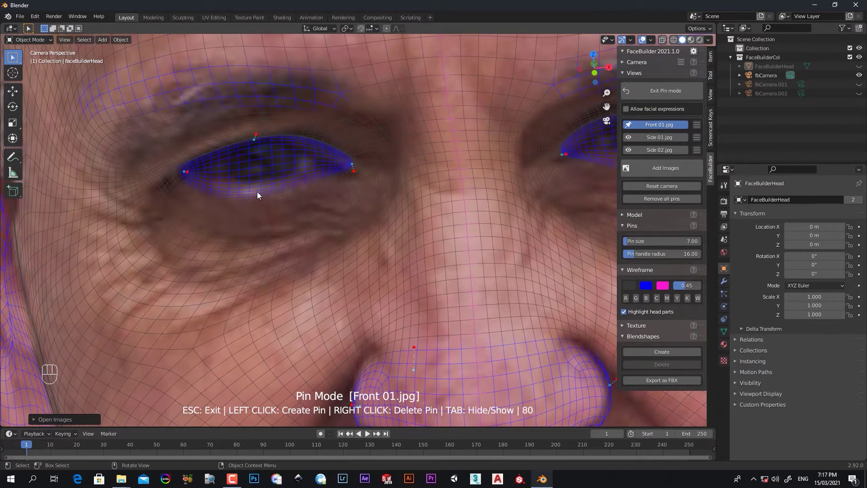
left_click_drag(256, 179, 255, 149)
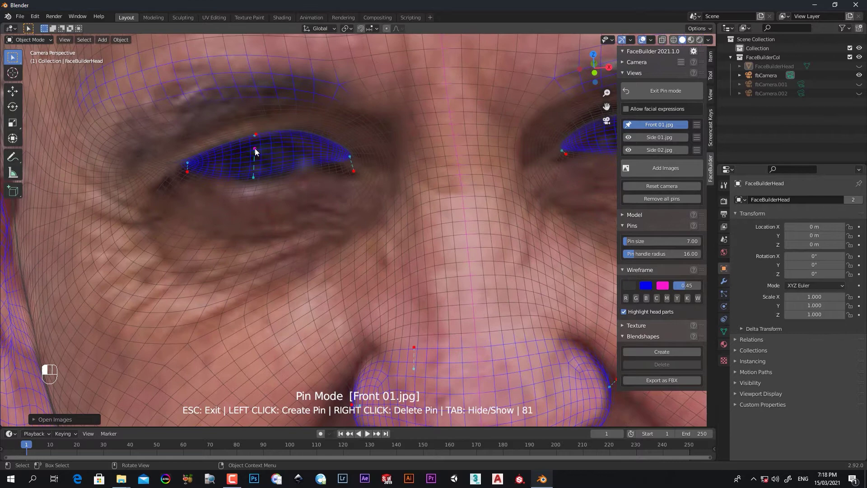
left_click_drag(353, 171, 344, 208)
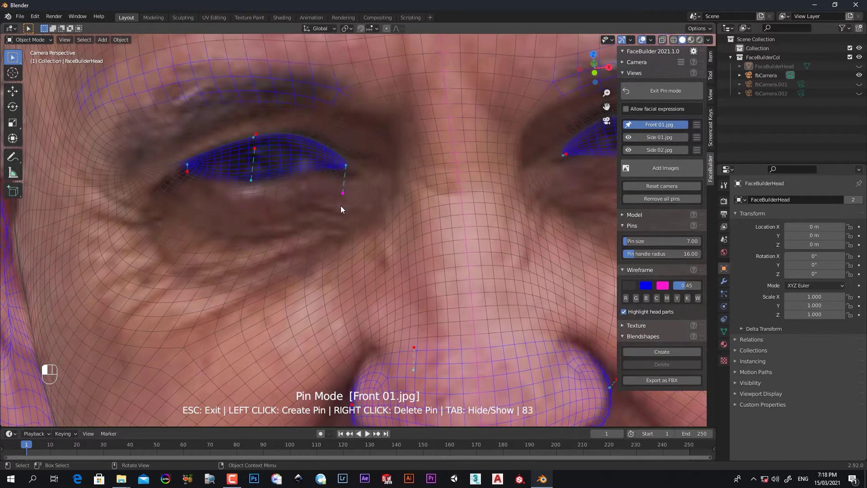
left_click(186, 177)
- Pin the right eye and its upper eyelid, then both eyebrows
mouse_move(307, 218)
middle_mouse_down("shift")
mouse_move(259, 284)
mouse_move(565, 255)
middle_mouse_up("shift")
left_click(502, 215)
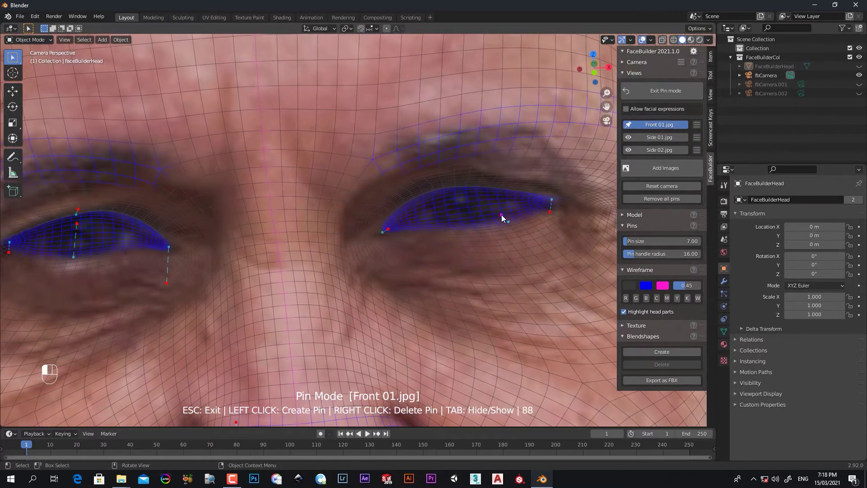
left_click_drag(462, 191, 468, 197)
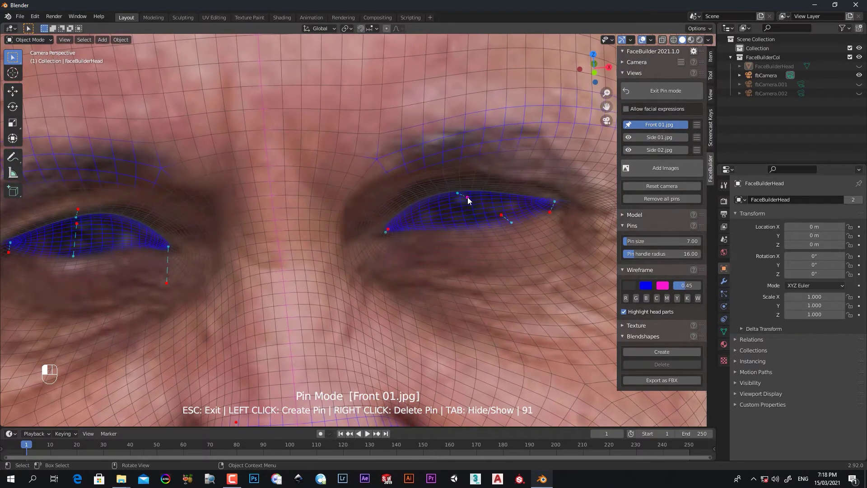
scroll(487, 170, "down", 1)
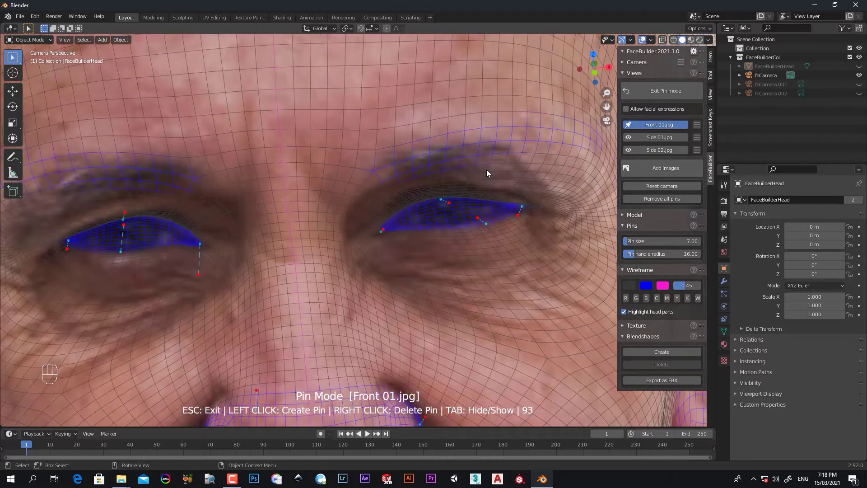
scroll(471, 182, "down", 1)
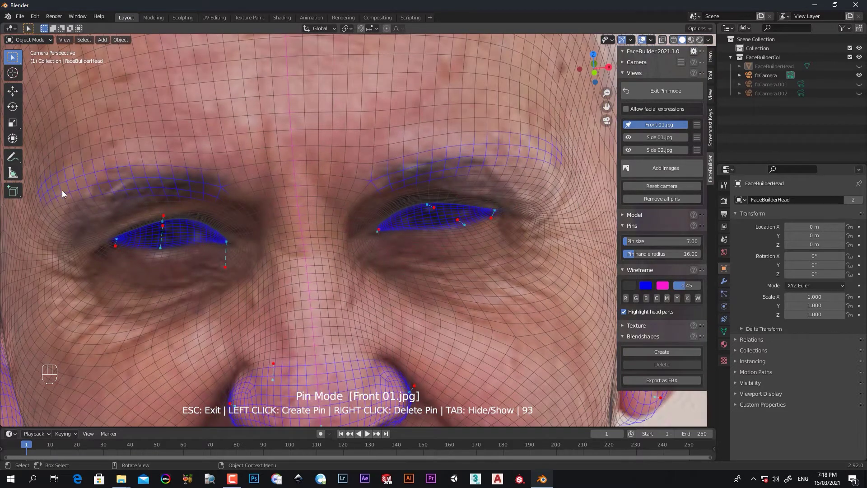
left_click_drag(95, 202, 97, 188)
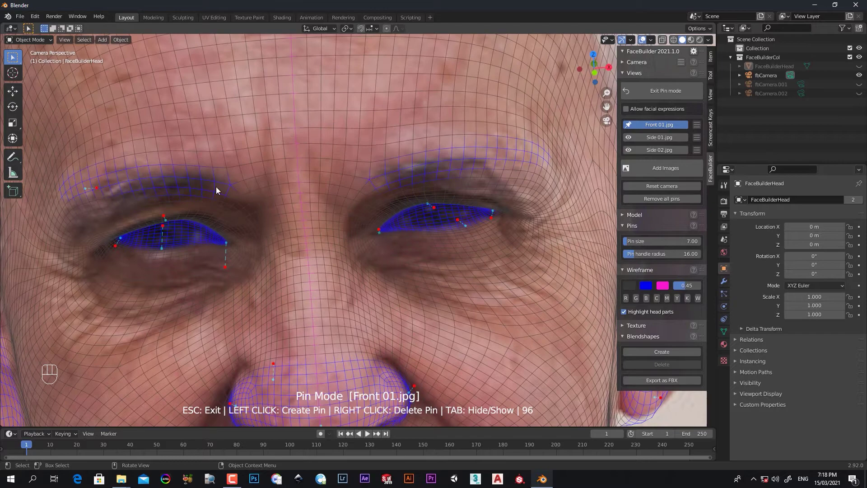
left_click(497, 160)
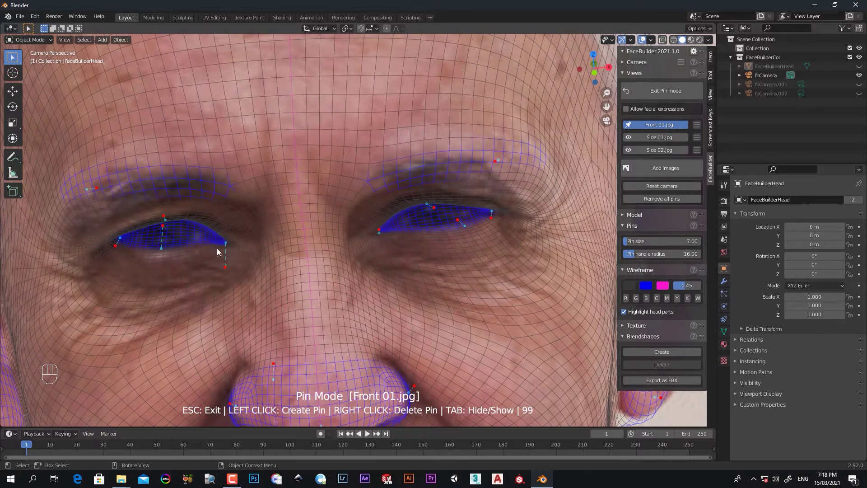
scroll(427, 201, "down", 2)
scroll(224, 271, "down", 1)
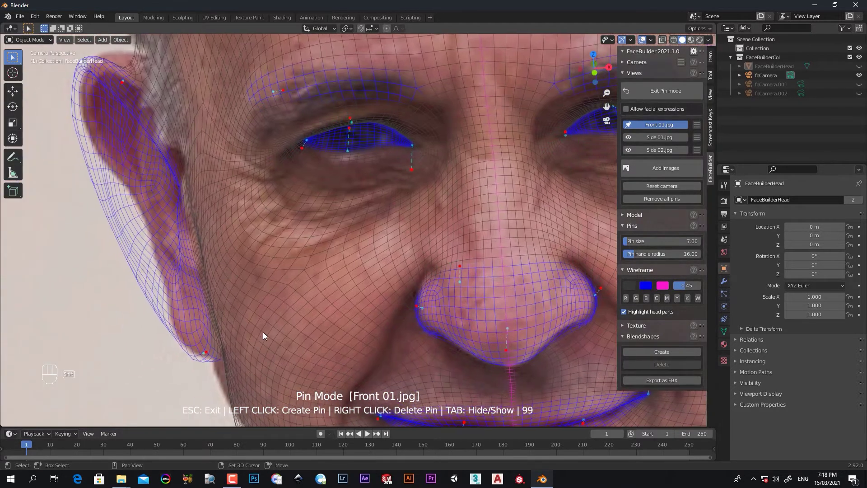
scroll(301, 205, "up", 3)
scroll(343, 305, "down", 2)
scroll(266, 217, "up", 2)
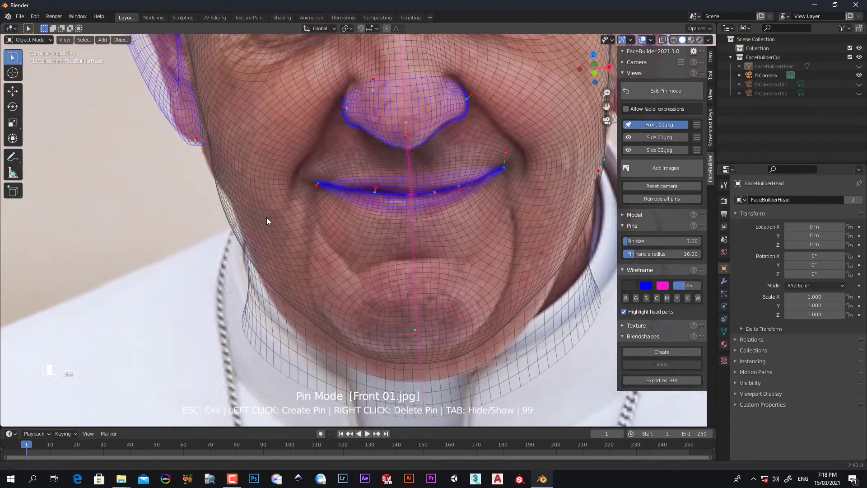
scroll(242, 216, "up", 1)
- Pin the mesh's cheek and jaw edge onto the face outline in Front 01.jpg
mouse_move(241, 218)
middle_mouse_down("shift")
mouse_move(220, 220)
mouse_move(231, 210)
middle_mouse_up("shift")
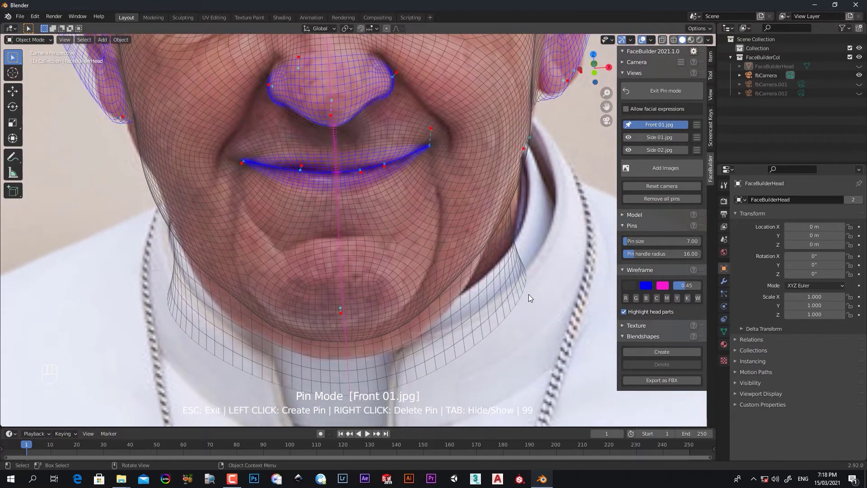
scroll(494, 244, "up", 1)
scroll(473, 281, "down", 1)
scroll(439, 311, "up", 2)
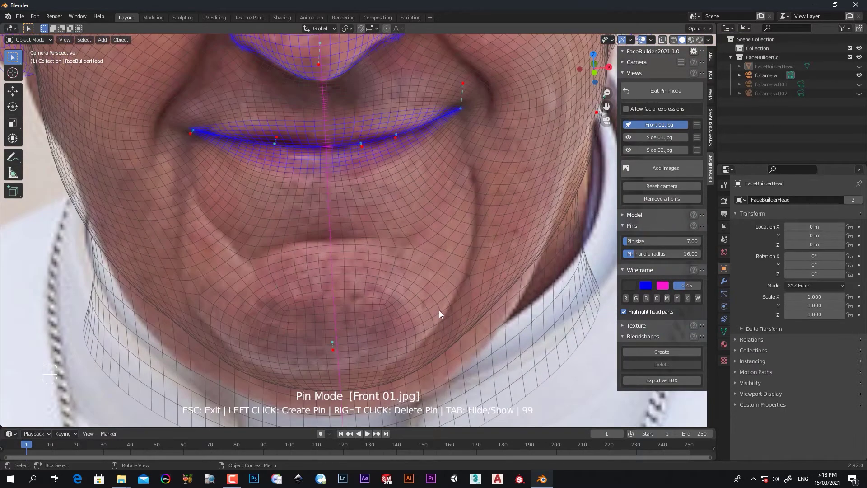
scroll(439, 311, "up", 1)
scroll(448, 287, "down", 2)
scroll(425, 284, "down", 2)
middle_click_drag(425, 284, 360, 317, "shift")
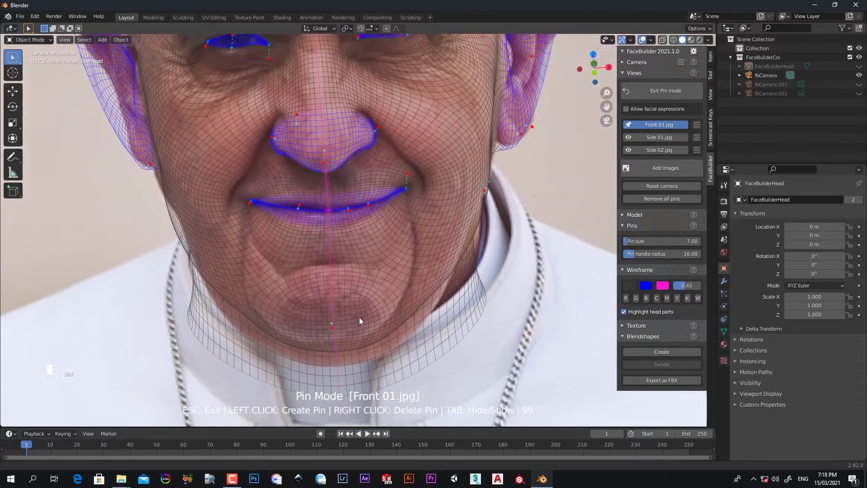
scroll(456, 232, "up", 1)
scroll(452, 228, "up", 2)
scroll(455, 258, "up", 1)
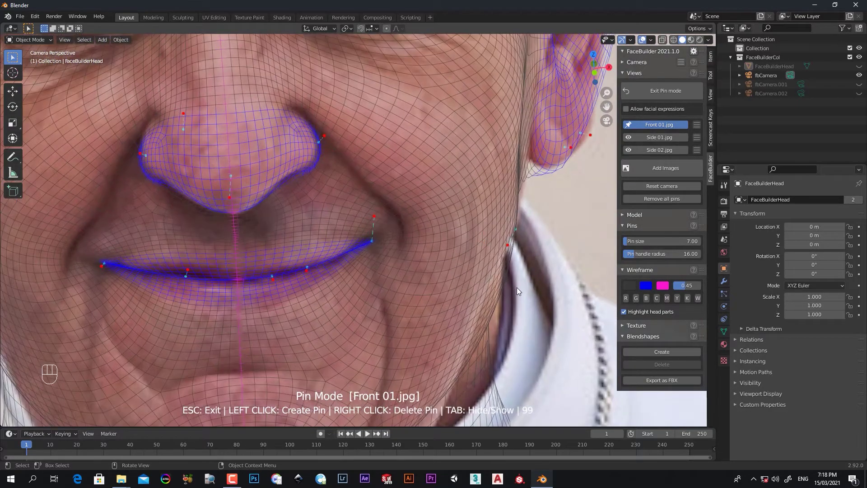
left_click(485, 282)
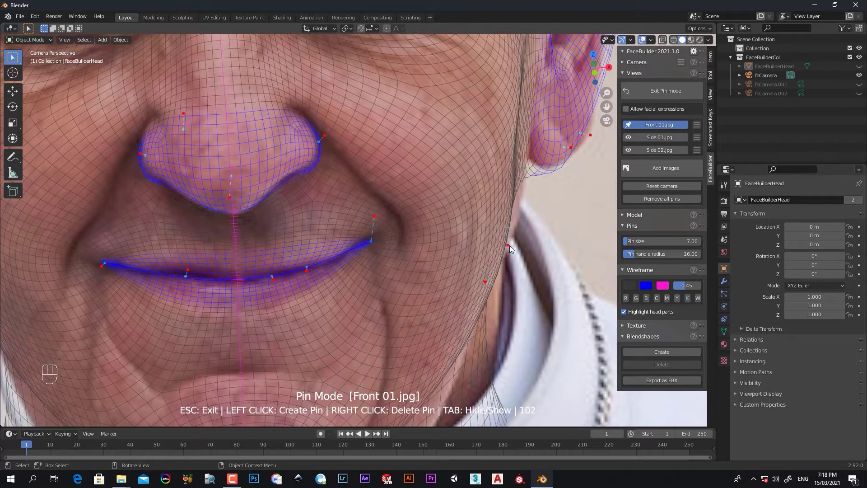
left_click_drag(510, 246, 523, 208)
scroll(468, 346, "down", 2)
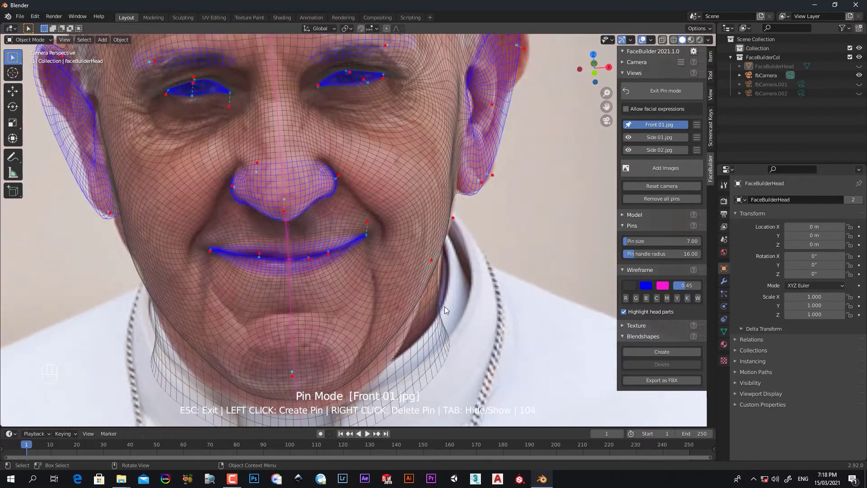
left_click_drag(436, 303, 448, 302)
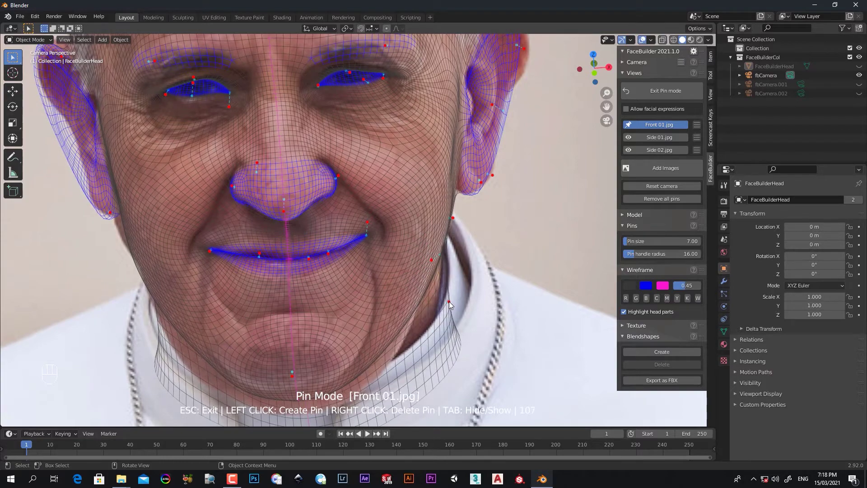
- Pin the neck and far-side jaw edge, then undo the stray ear-jaw pin
middle_click_drag(428, 291, 593, 258, "shift")
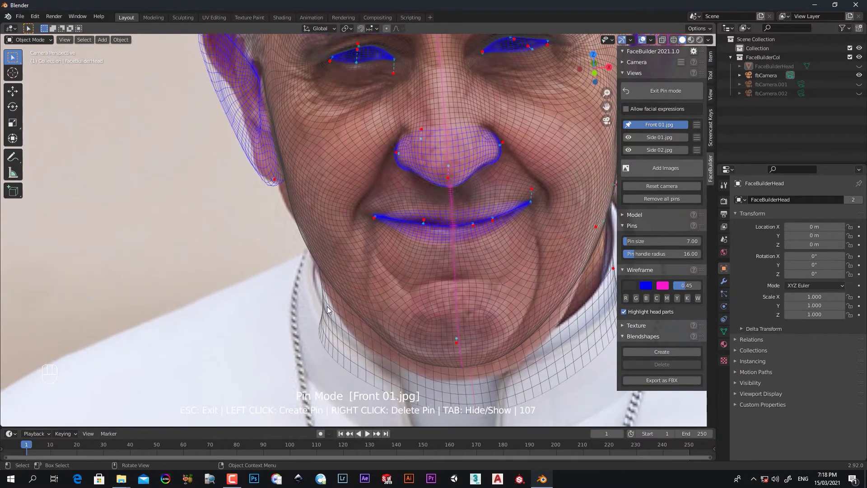
left_click_drag(315, 305, 315, 302)
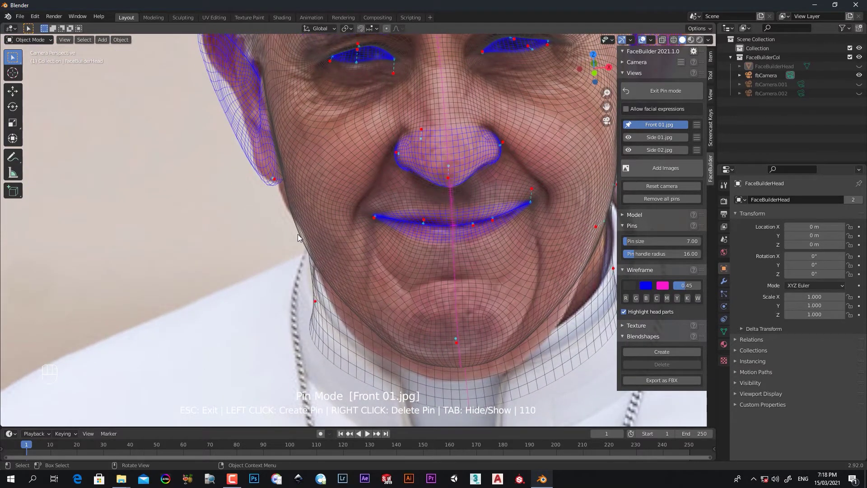
left_click_drag(303, 230, 302, 229)
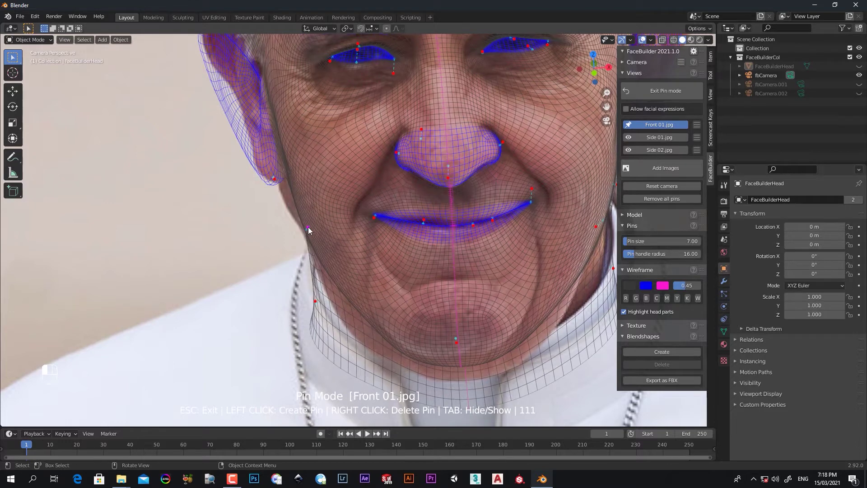
left_click(283, 189)
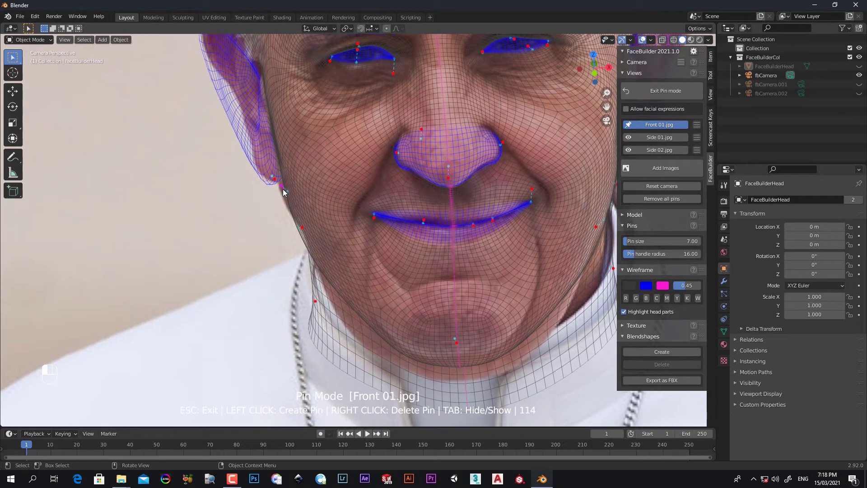
key("ctrl+z")
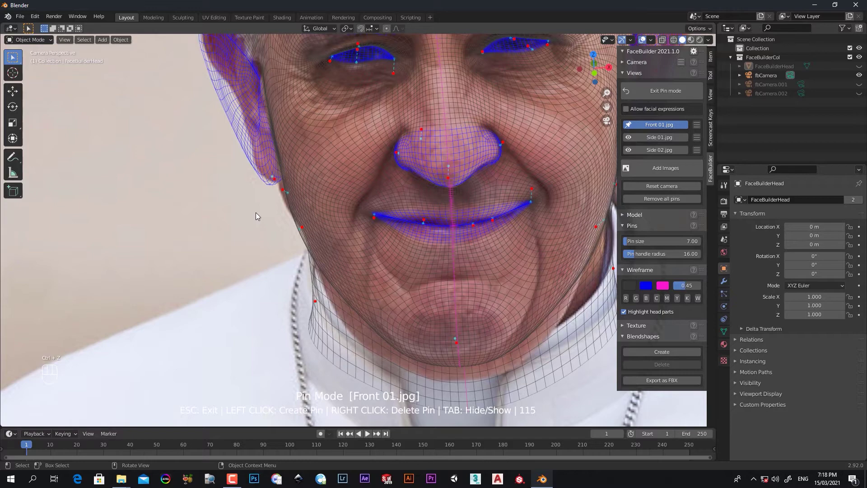
key("ctrl+z")
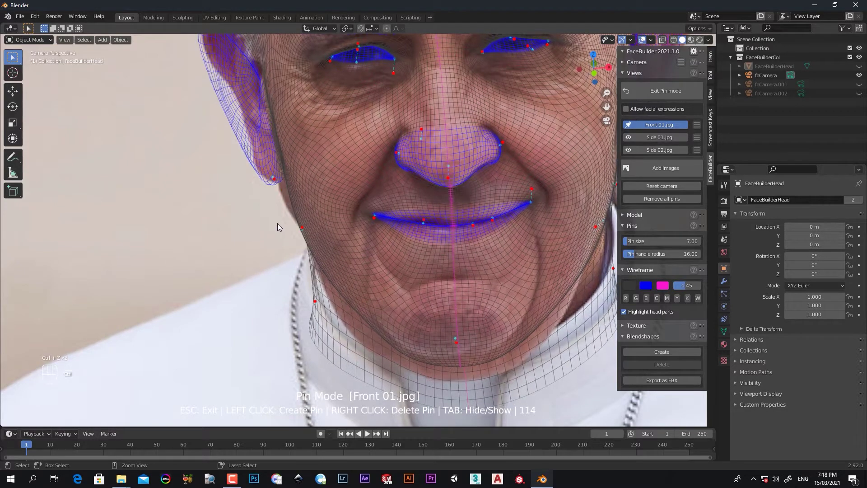
- Pin the mesh ear onto the photo's ear rim and earlobe
middle_click_drag(282, 222, 374, 281, "shift")
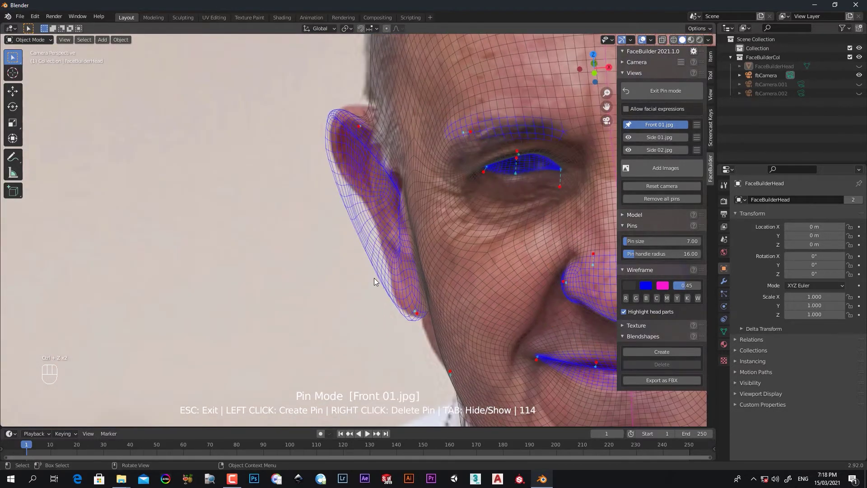
scroll(374, 278, "up", 3)
left_click_drag(365, 215, 394, 199)
mouse_move(341, 95)
left_mouse_down()
mouse_move(330, 103)
mouse_move(324, 138)
left_mouse_up()
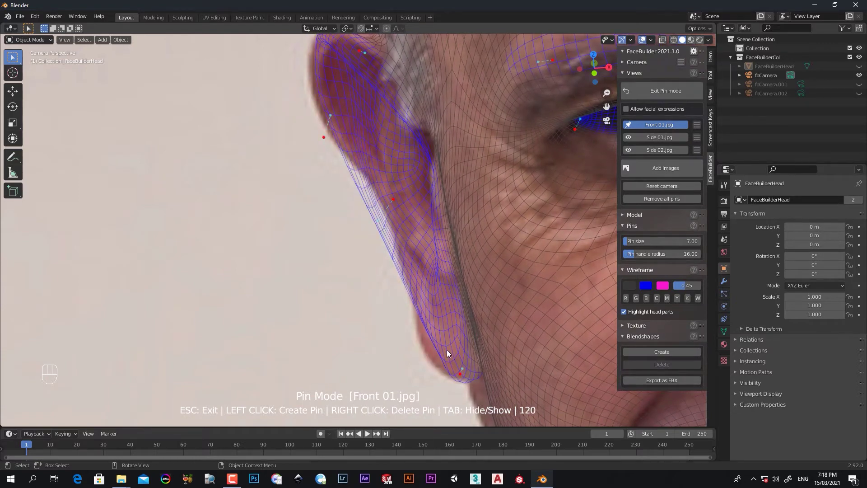
left_click_drag(446, 350, 421, 349)
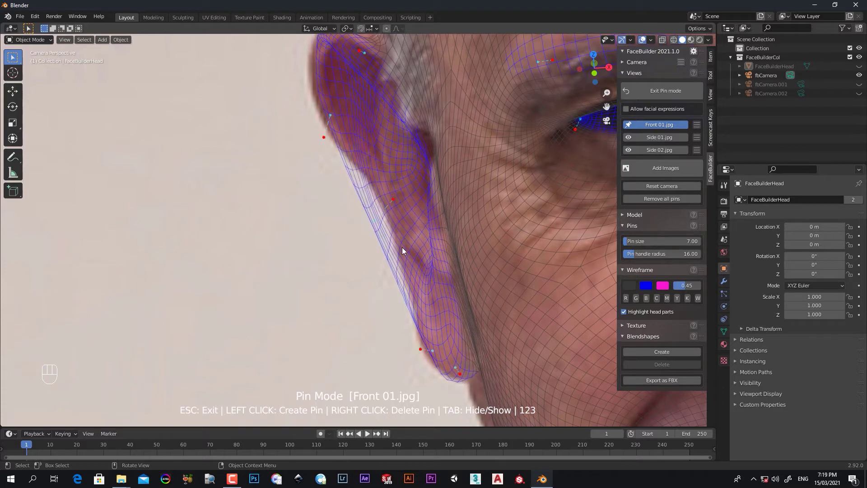
left_click_drag(387, 204, 415, 192)
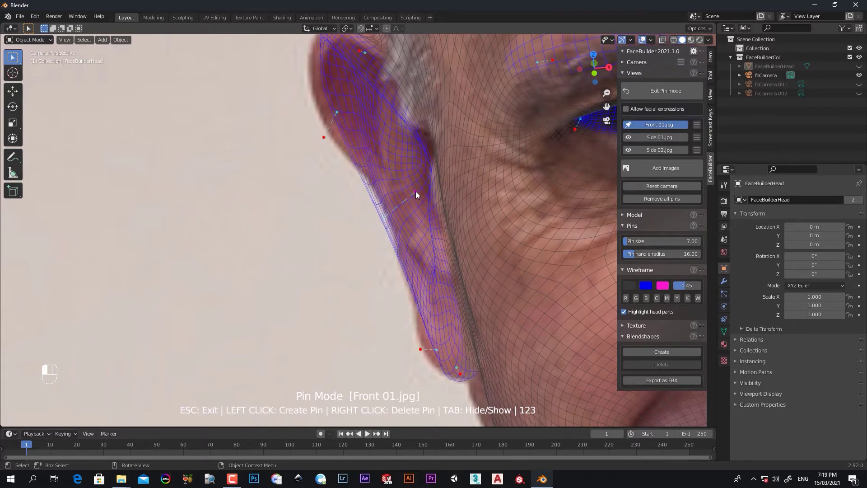
scroll(423, 333, "down", 2)
scroll(424, 333, "down", 1)
left_click_drag(418, 325, 391, 309)
- Add pins along the jawline below the ear, then refine the ear's outer edge and top
left_click_drag(446, 329, 437, 341)
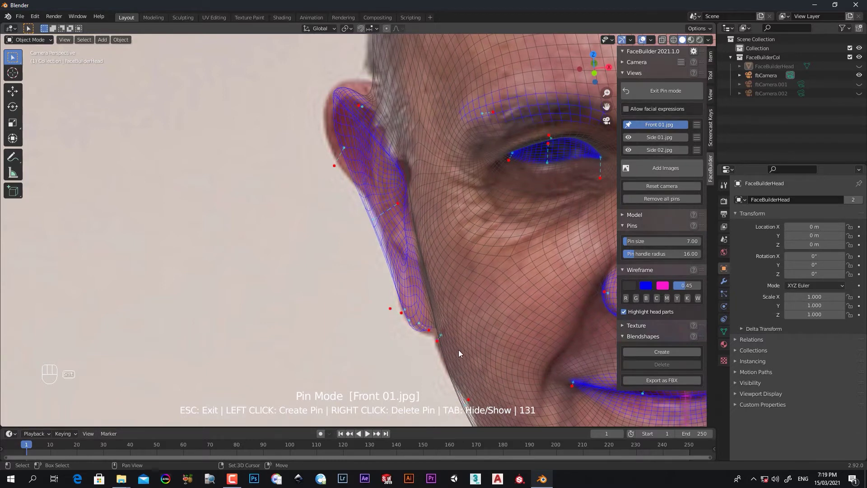
middle_click_drag(458, 351, 433, 295, "shift")
left_click(435, 291)
left_click_drag(437, 289, 438, 288)
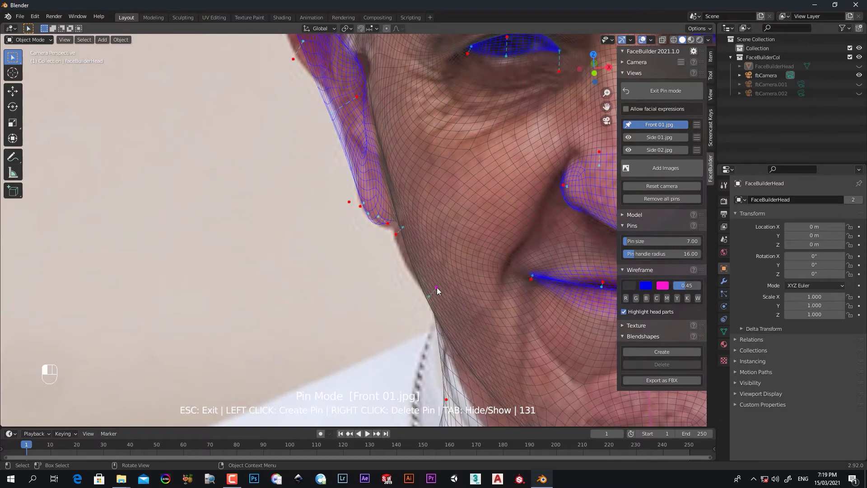
left_click_drag(397, 234, 393, 255)
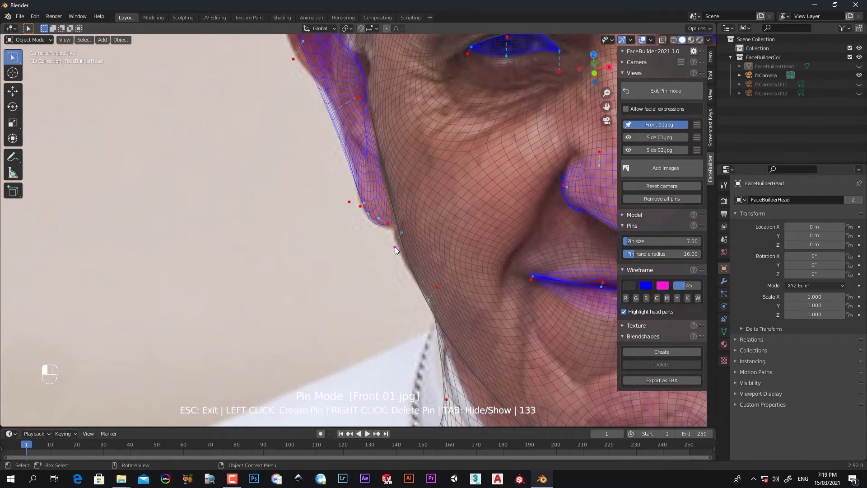
left_click(441, 286)
scroll(445, 288, "down", 1)
scroll(456, 305, "down", 1)
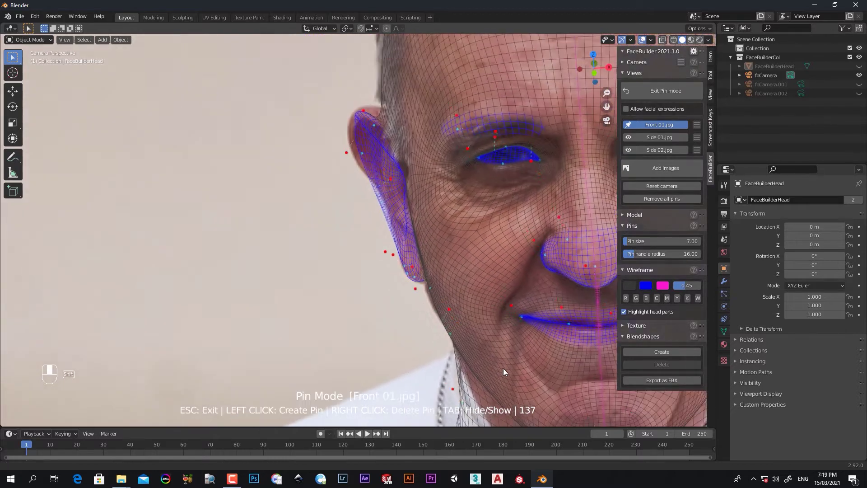
scroll(504, 371, "down", 1)
left_click_drag(377, 196, 365, 196)
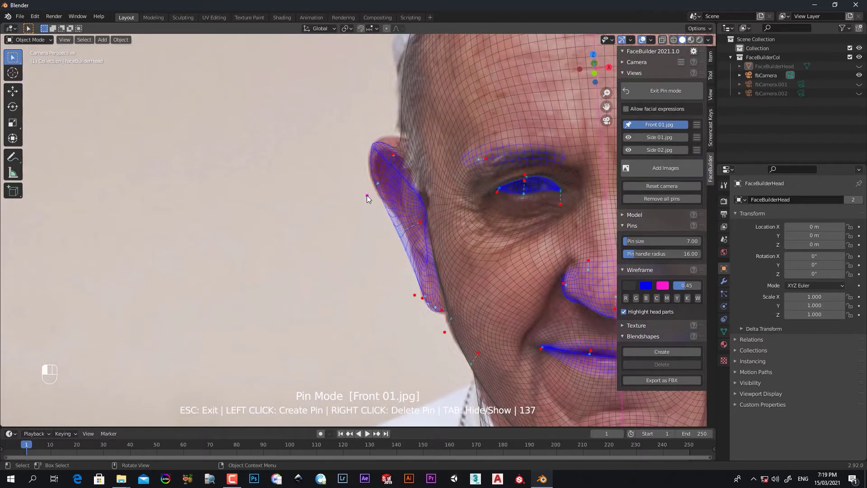
left_click_drag(393, 154, 406, 146)
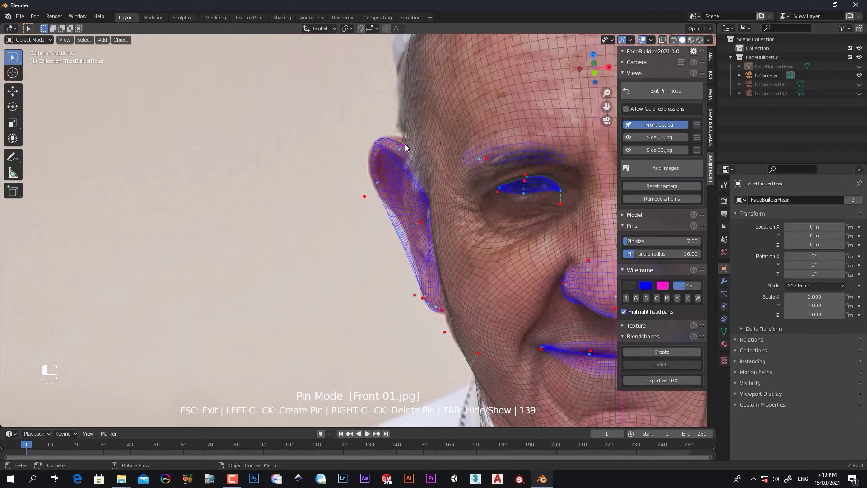
- Reframe the full camera view and add and nudge pins along the jaw outline and beside the ear
key("Home")
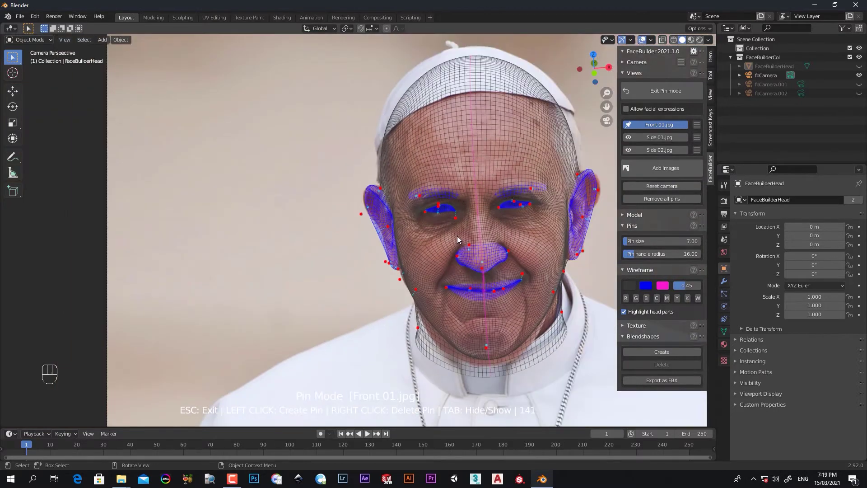
scroll(429, 200, "up", 2)
scroll(429, 200, "up", 2)
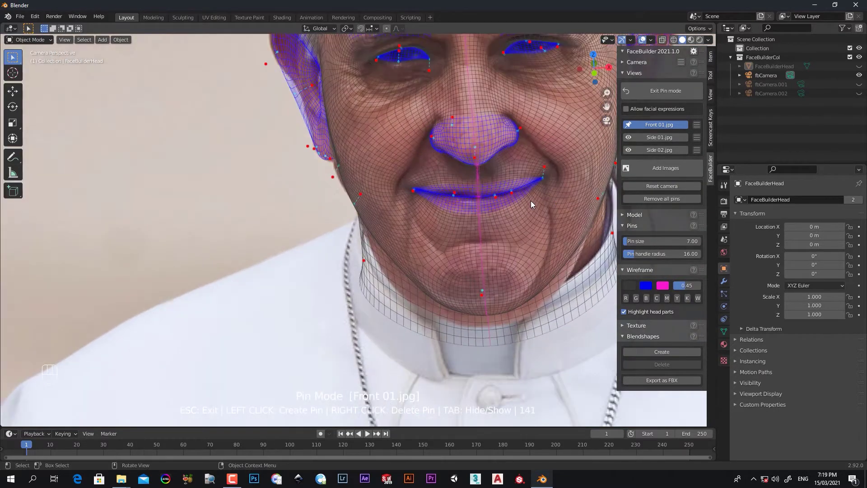
scroll(487, 216, "up", 2)
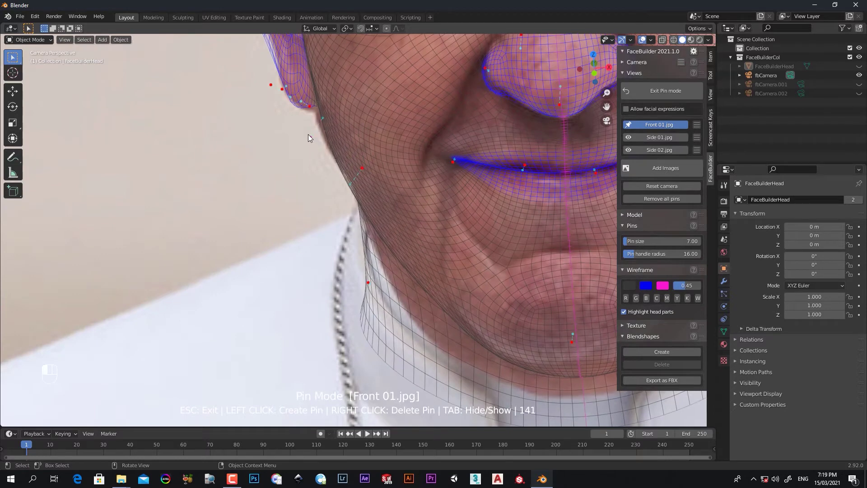
left_click_drag(317, 136, 306, 132)
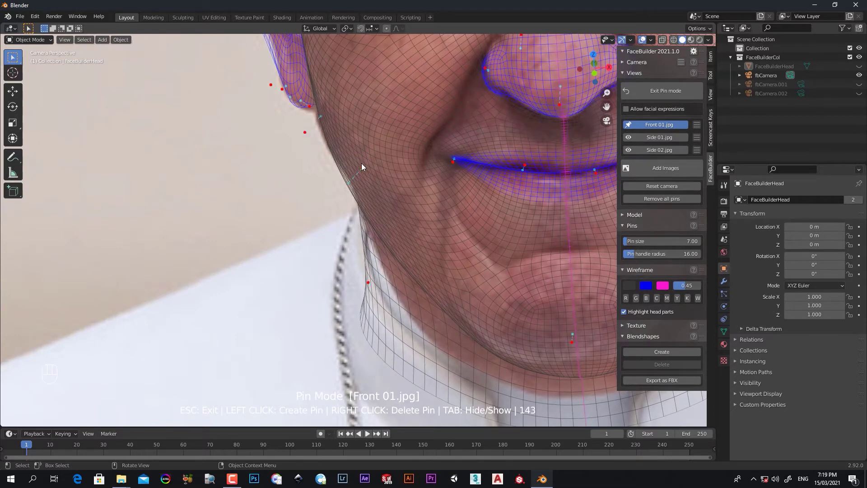
left_click(368, 158)
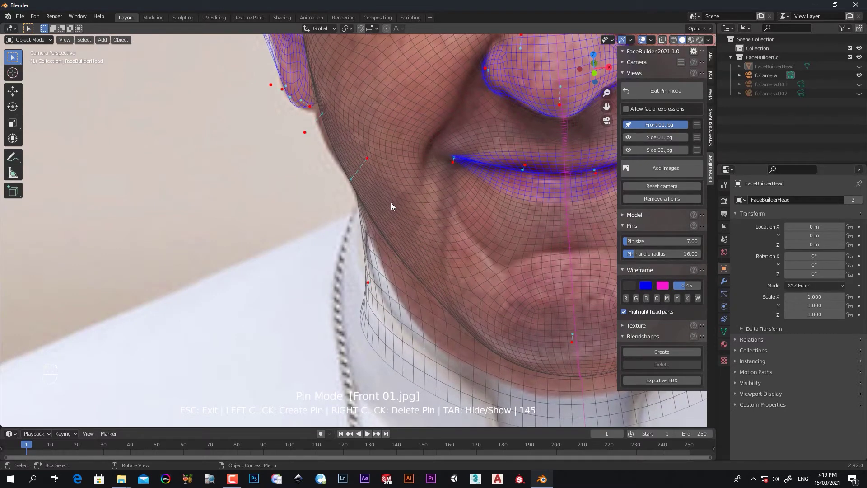
scroll(392, 203, "down", 2)
scroll(363, 198, "up", 1)
scroll(229, 221, "up", 1)
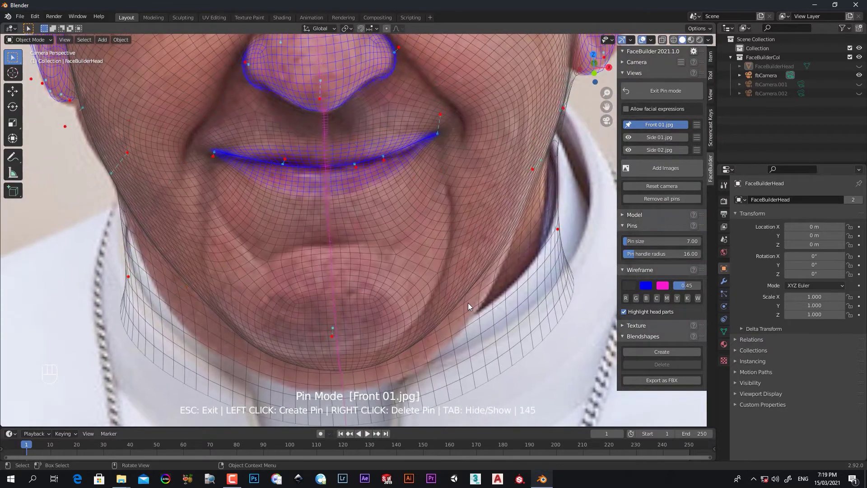
scroll(468, 304, "down", 3)
scroll(422, 281, "down", 1)
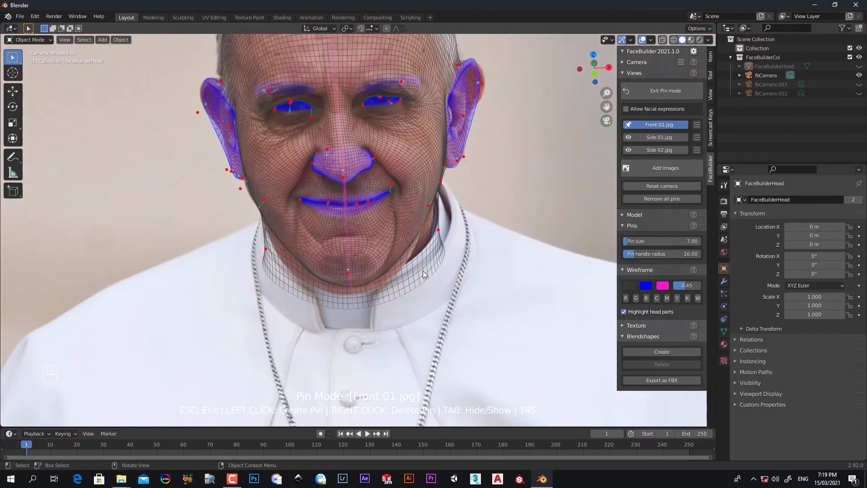
scroll(424, 273, "up", 2)
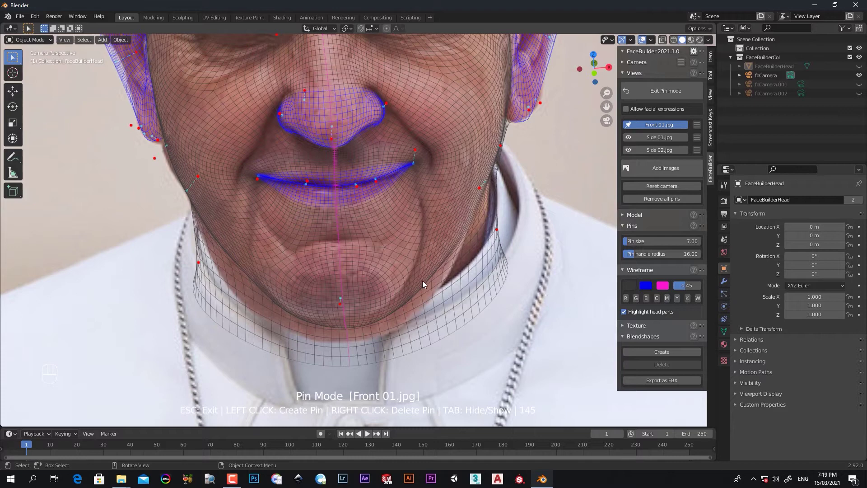
left_click_drag(424, 285, 437, 300)
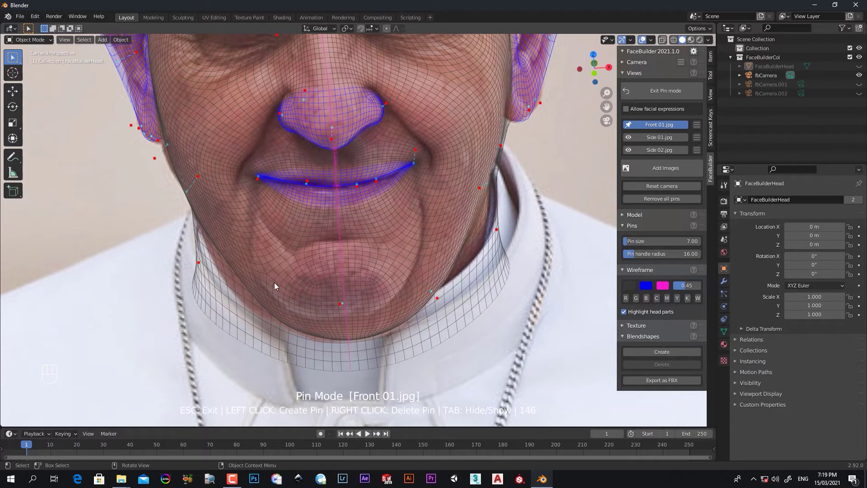
scroll(237, 268, "down", 1)
scroll(359, 249, "down", 2)
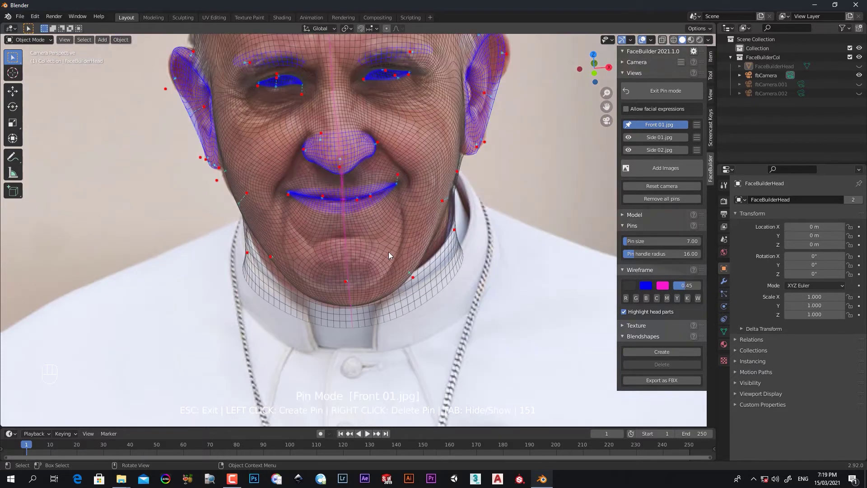
scroll(415, 248, "up", 1, "shift")
scroll(471, 234, "up", 2, "shift")
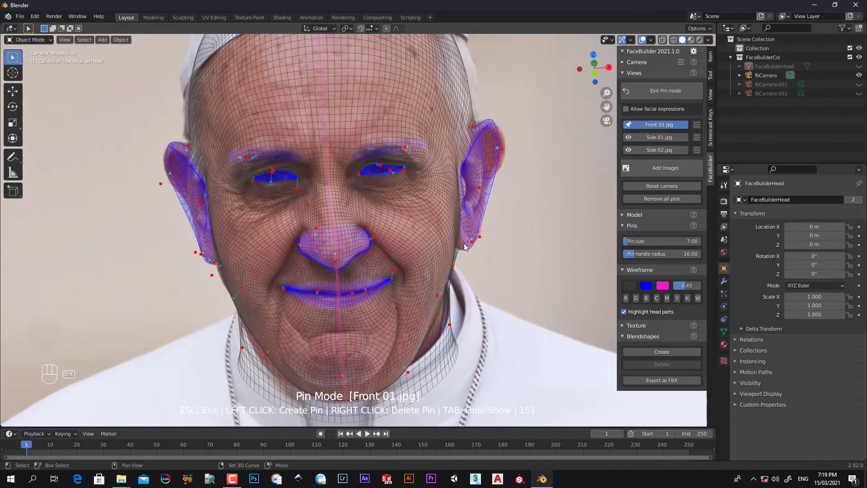
scroll(448, 290, "up", 3)
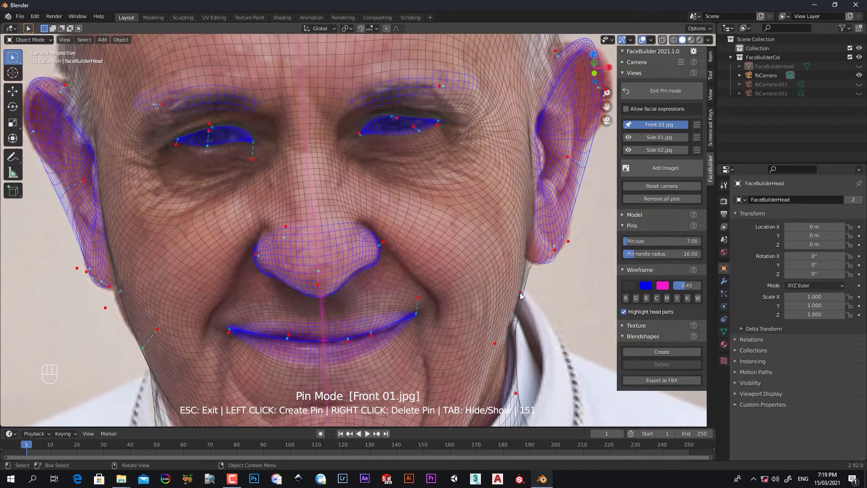
left_click_drag(521, 293, 510, 293)
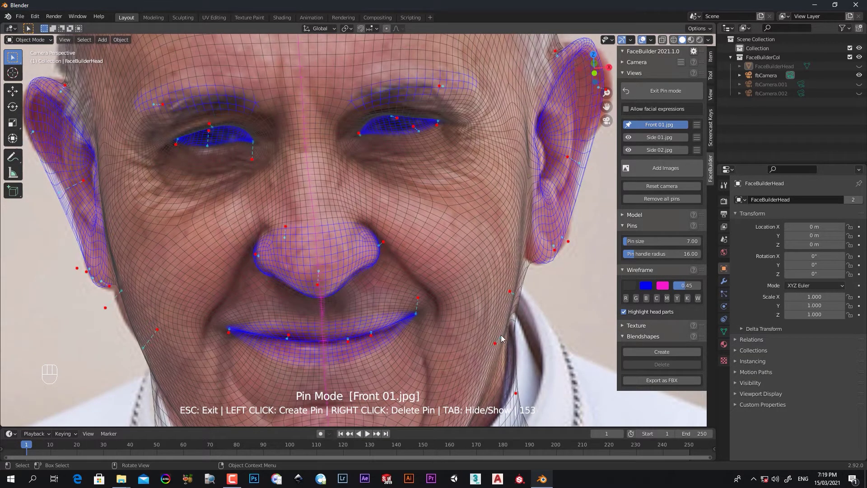
left_click_drag(517, 394, 517, 392)
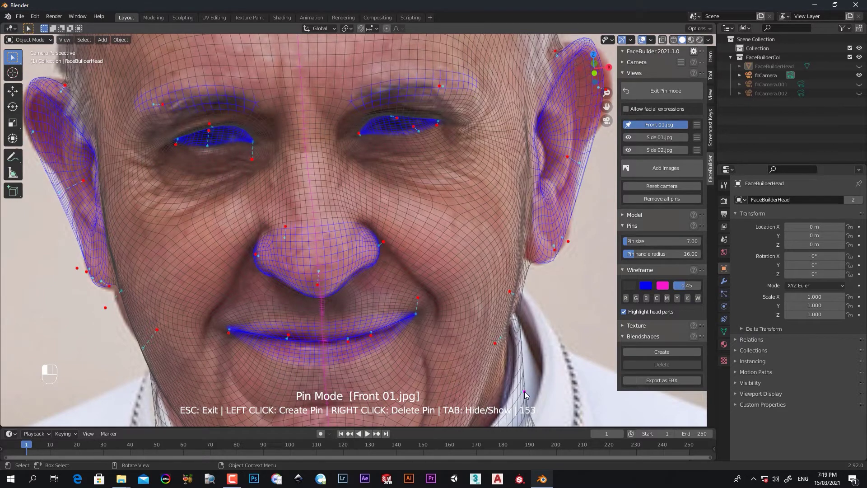
middle_click_drag(518, 251, 424, 237, "shift")
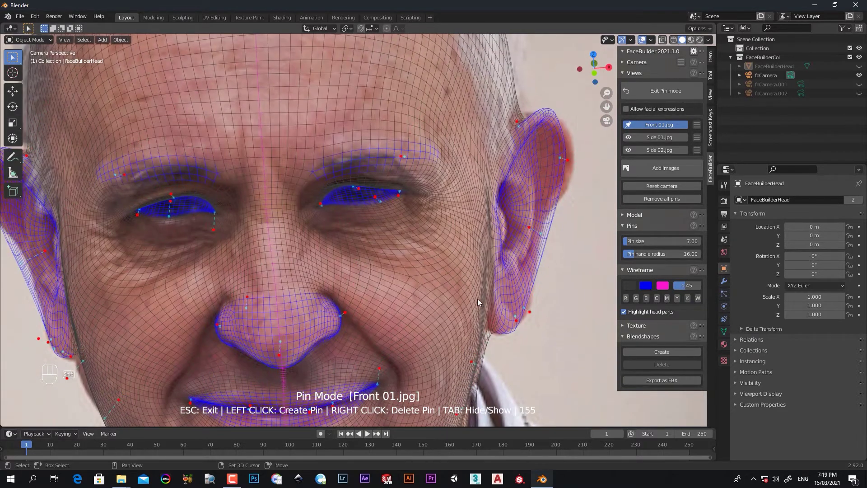
scroll(383, 227, "down", 2)
scroll(385, 139, "down", 2)
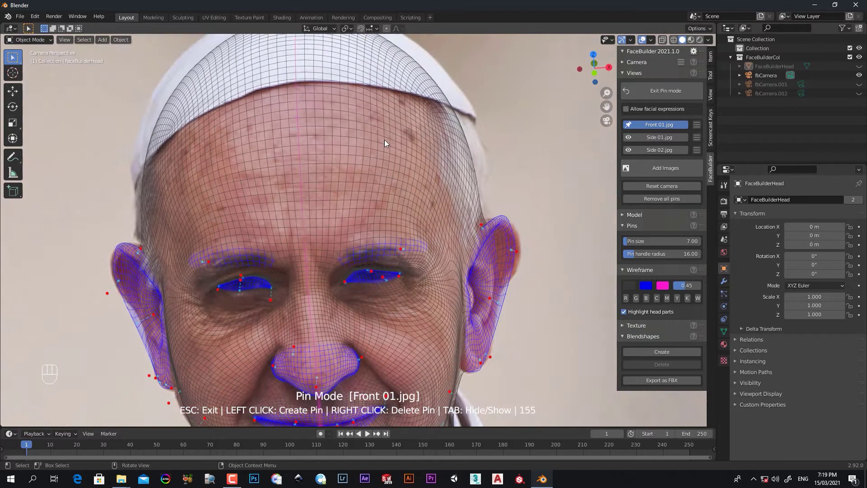
scroll(320, 96, "down", 2)
scroll(320, 97, "down", 2)
scroll(375, 151, "down", 1)
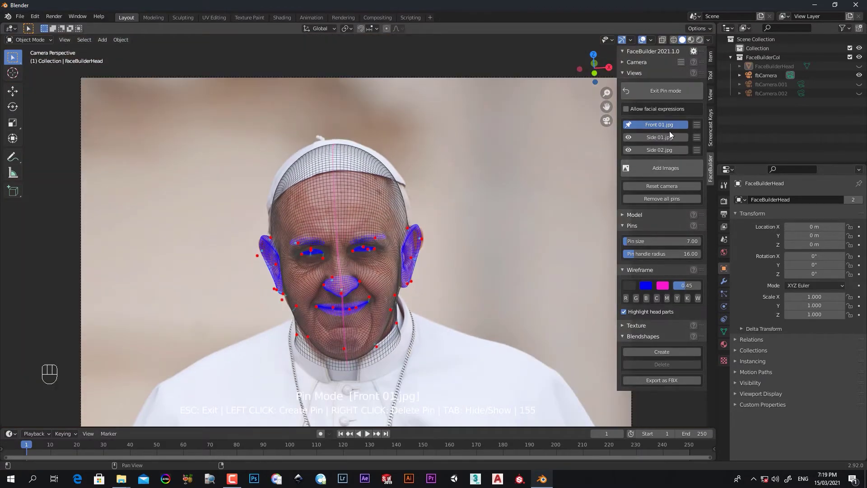
- Switch to Side 01.jpg and pin the mesh's nose and eye corner onto the photo
left_click(644, 140)
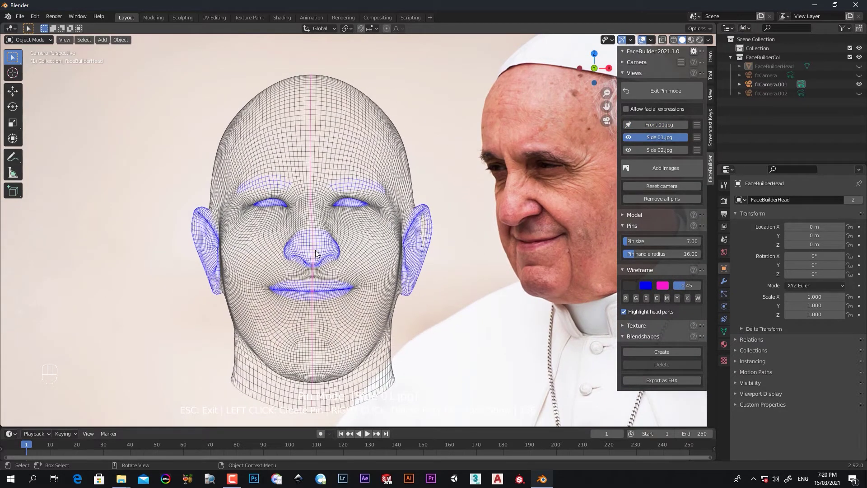
left_click_drag(313, 248, 504, 215)
scroll(504, 215, "up", 6)
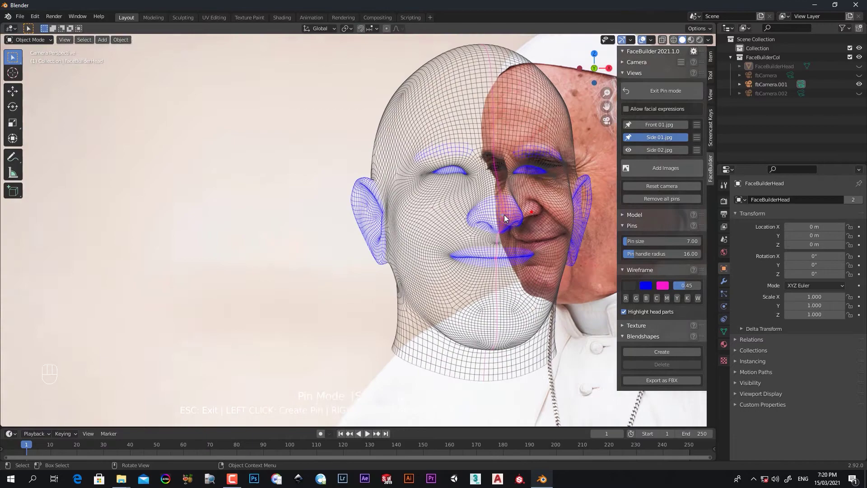
scroll(322, 260, "up", 2)
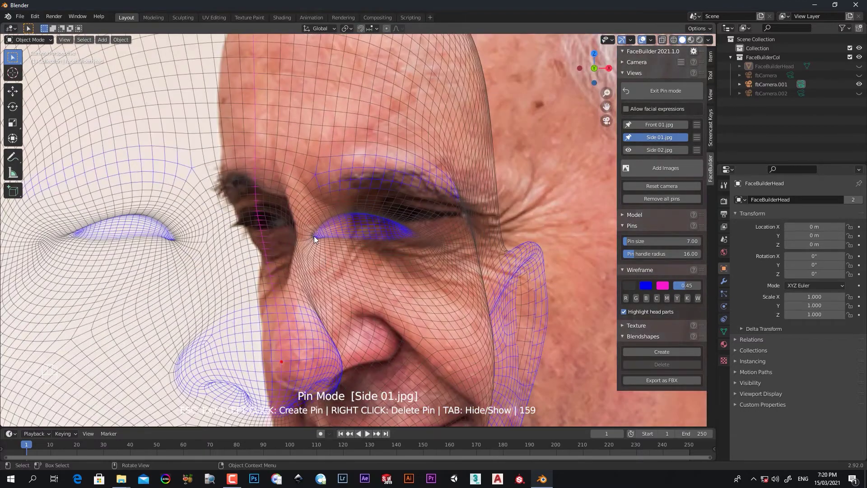
left_click_drag(314, 237, 388, 215)
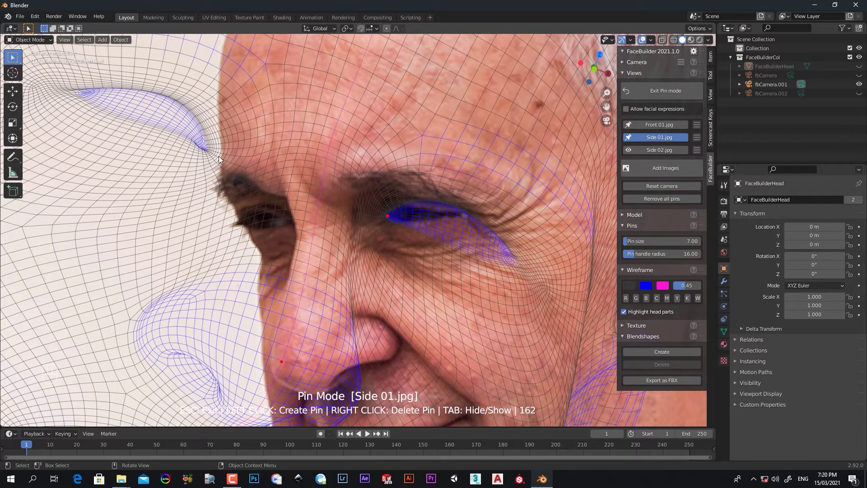
left_click_drag(206, 152, 294, 226)
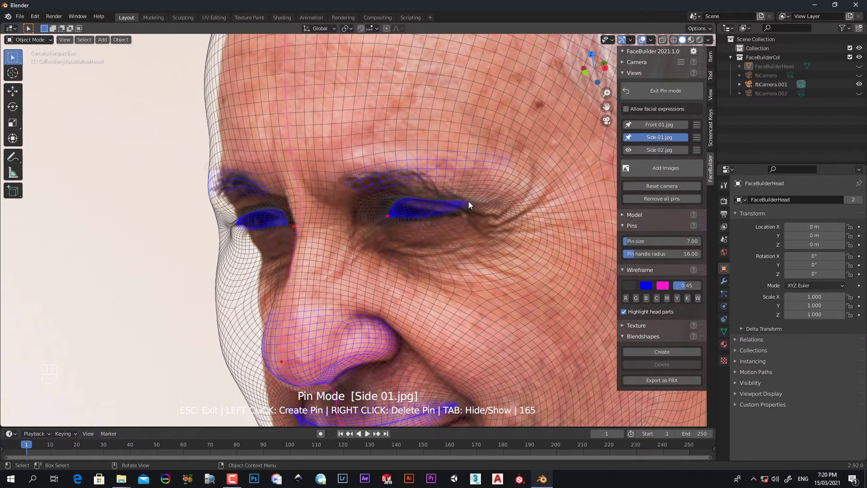
scroll(468, 202, "up", 1)
scroll(466, 212, "up", 1)
scroll(222, 256, "up", 1)
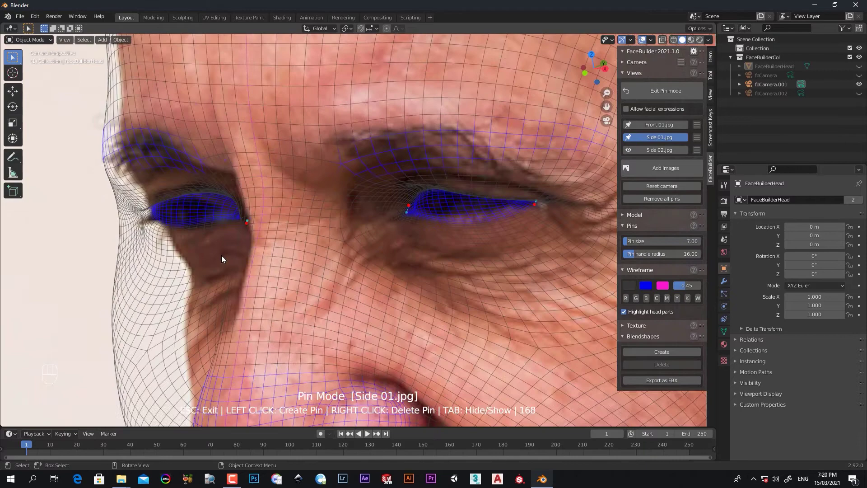
- Pin the inner and outer eye corners and fit the nose pin to the nostril on Side 01
middle_click_drag(300, 292, 350, 270, "shift")
left_click_drag(333, 252, 360, 262)
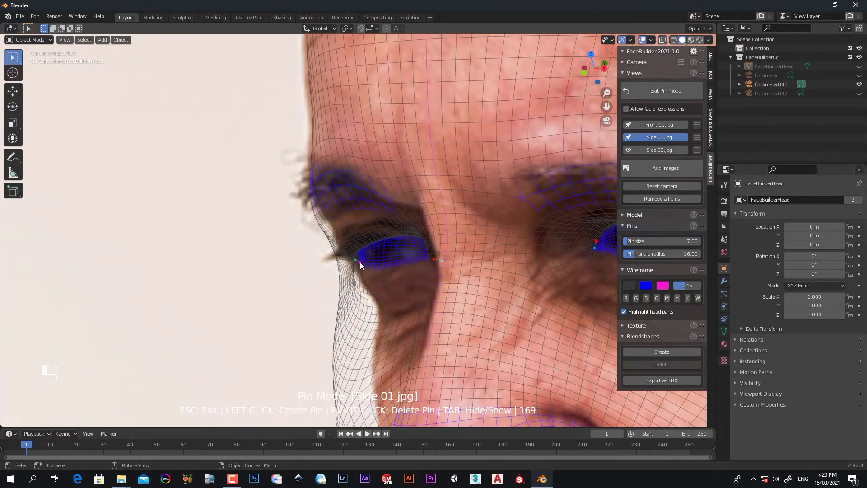
left_click_drag(439, 258, 424, 260)
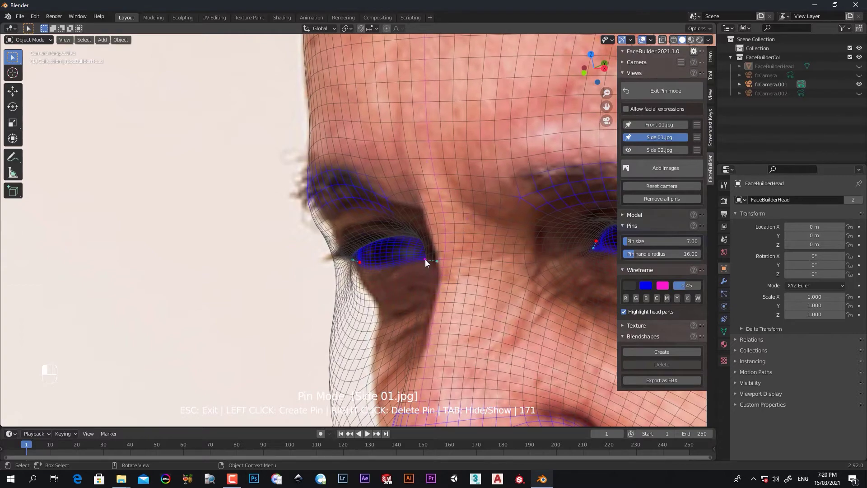
scroll(472, 292, "down", 3)
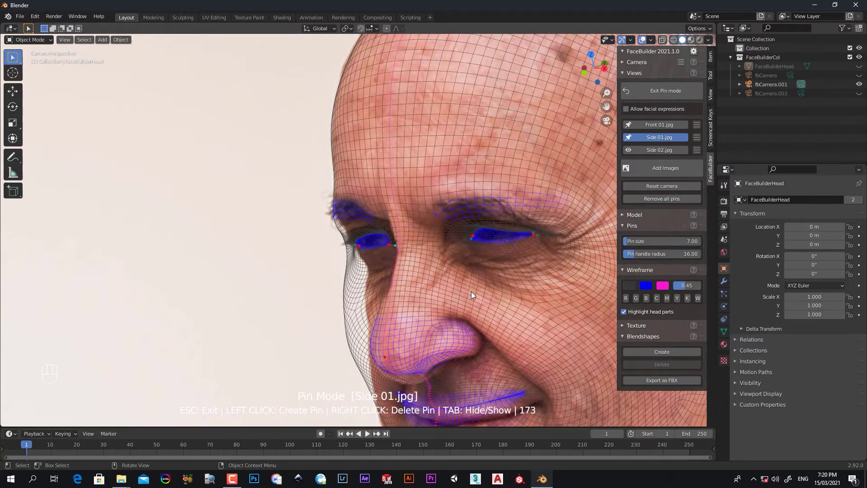
middle_click_drag(470, 292, 422, 136, "shift")
scroll(429, 269, "up", 1)
scroll(426, 269, "up", 2)
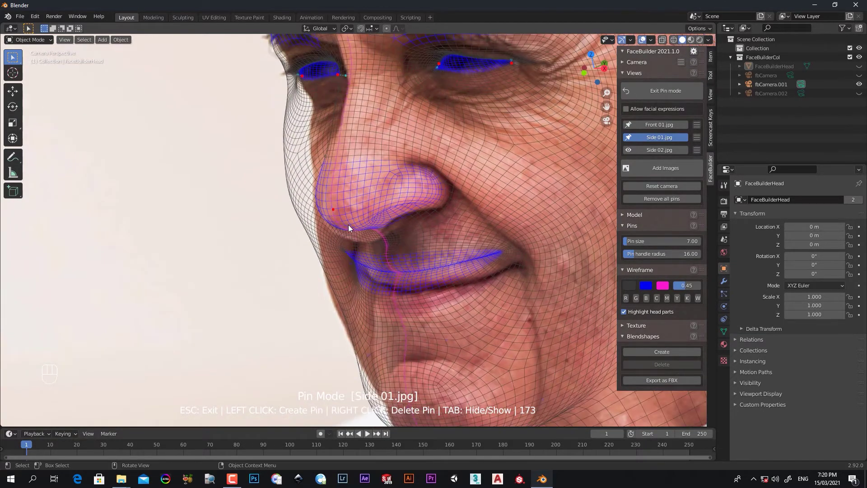
mouse_move(333, 210)
left_mouse_down()
mouse_move(340, 230)
mouse_move(346, 225)
left_mouse_up()
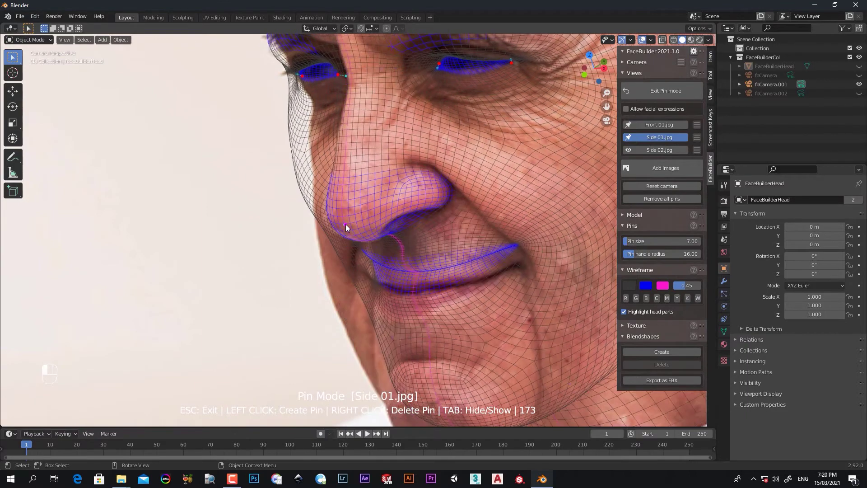
middle_click_drag(345, 224, 432, 237, "shift")
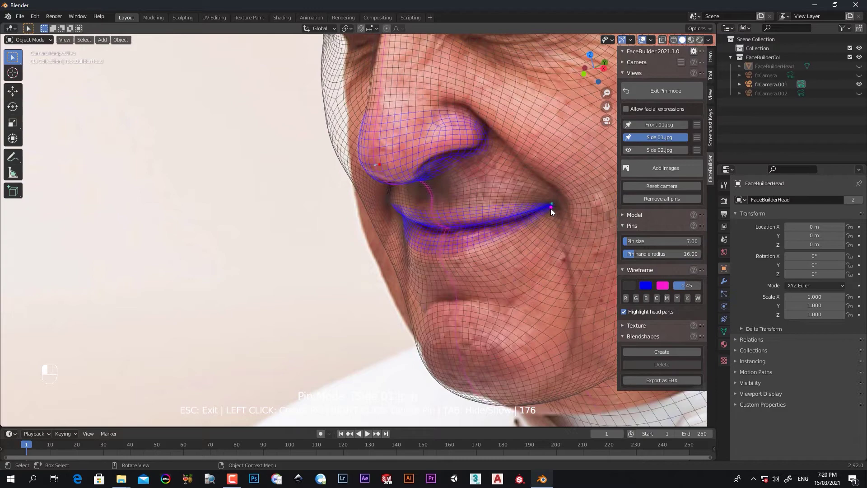
scroll(380, 260, "up", 2)
scroll(402, 258, "up", 2)
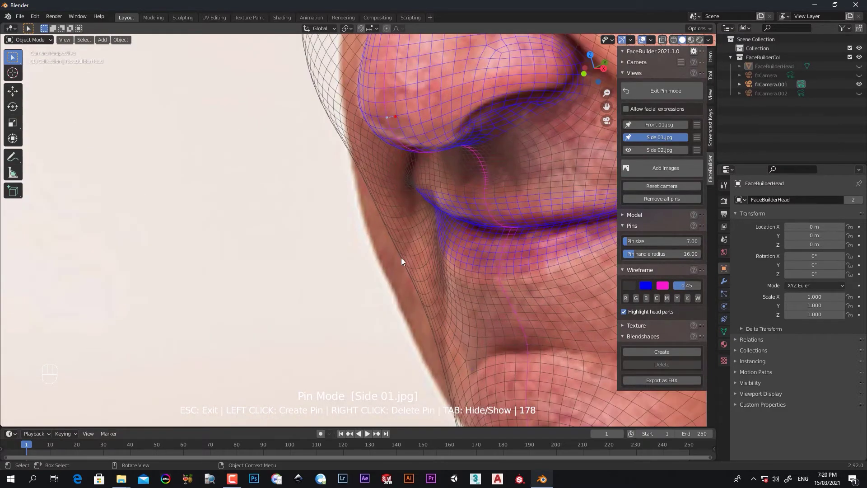
scroll(402, 260, "down", 2)
scroll(342, 206, "up", 3)
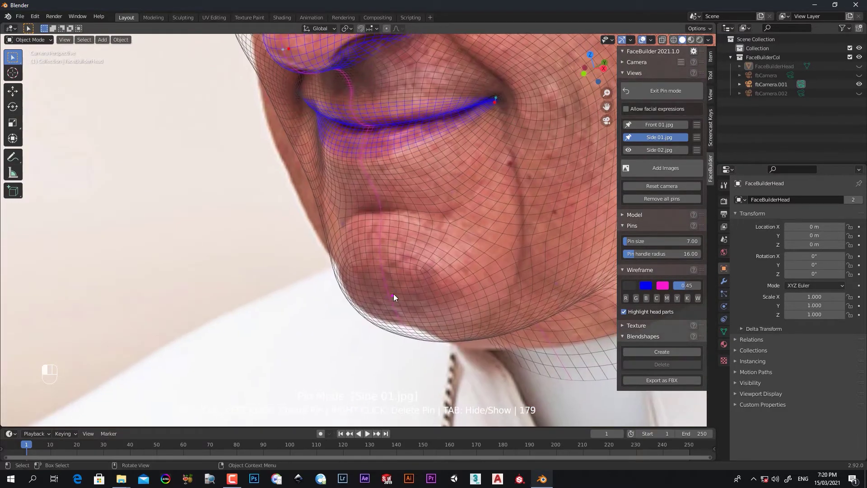
scroll(393, 294, "down", 3)
- Add pins along the chin, beside the nose and along the cheek contour near the mouth
left_click_drag(398, 278, 394, 282)
scroll(387, 285, "up", 3)
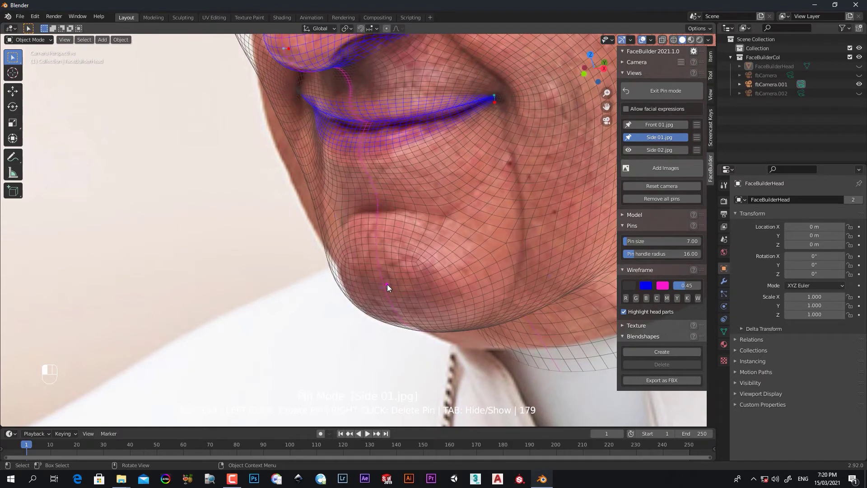
left_click(389, 284)
scroll(389, 284, "down", 3)
scroll(389, 285, "up", 3)
scroll(332, 266, "down", 3)
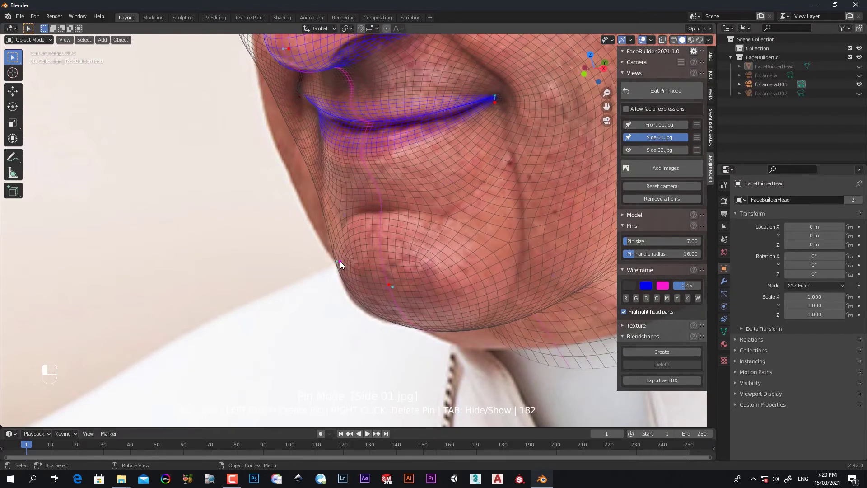
scroll(320, 217, "up", 2)
scroll(366, 324, "up", 2)
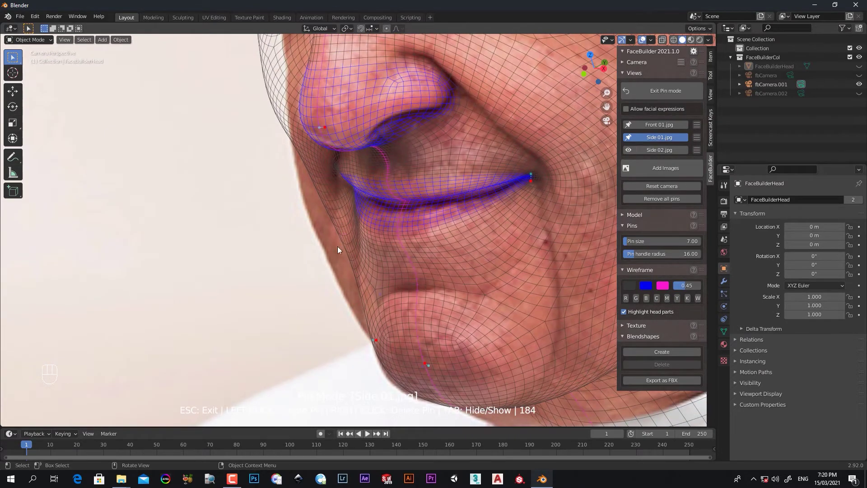
scroll(337, 246, "down", 3)
left_click_drag(334, 266, 325, 264)
scroll(326, 263, "up", 3)
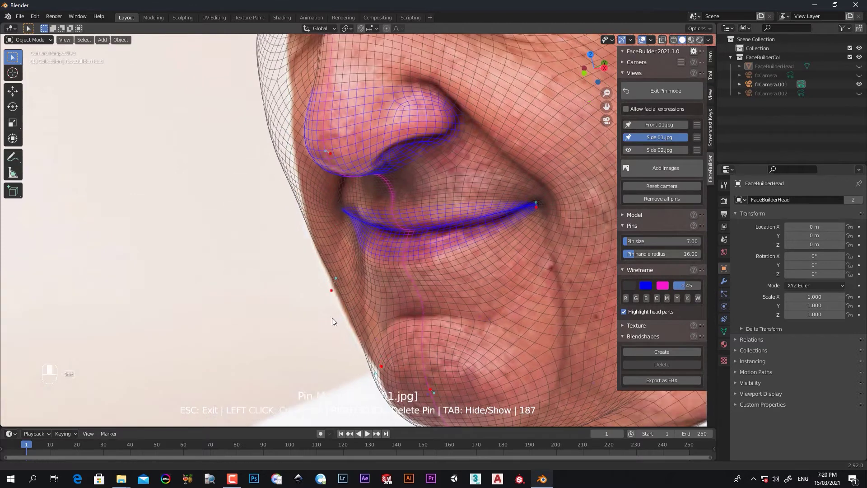
scroll(332, 318, "down", 3)
left_click(306, 144)
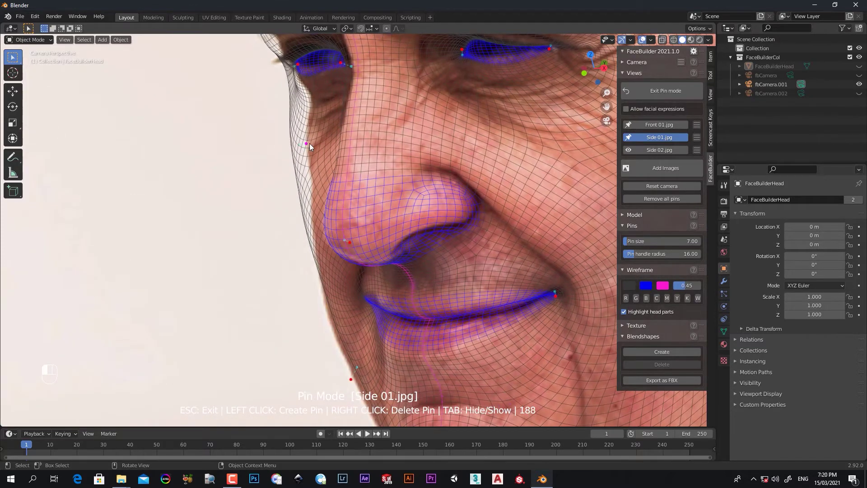
left_click_drag(309, 143, 328, 156)
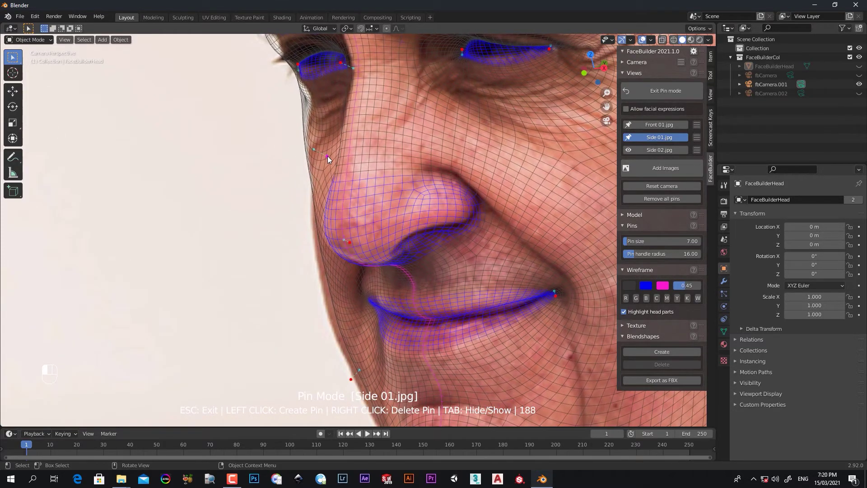
scroll(324, 280, "down", 3)
left_click(330, 285)
left_click_drag(330, 285, 326, 287)
scroll(326, 286, "up", 3)
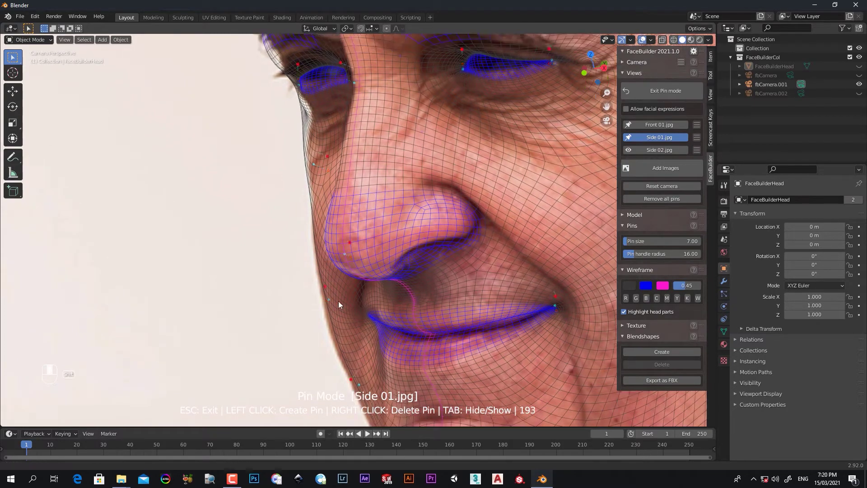
scroll(338, 301, "down", 3)
scroll(340, 246, "up", 3)
scroll(340, 246, "up", 2)
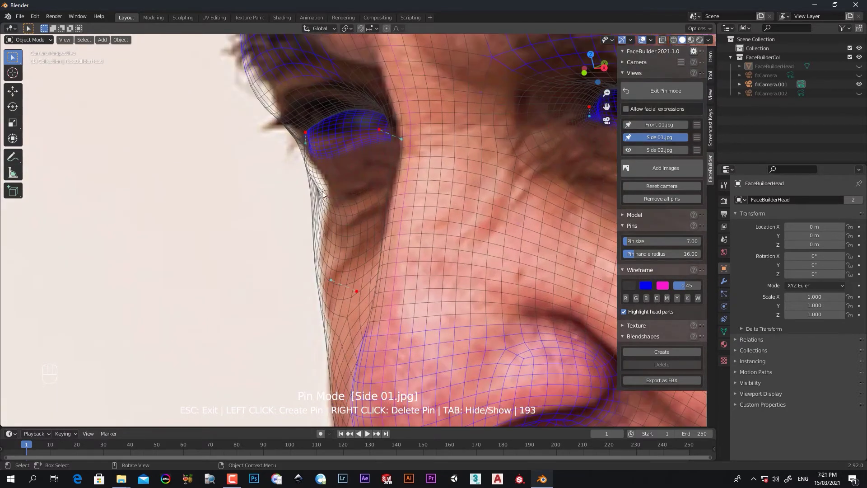
- Pin the eye corner and upper and lower eyelids, deleting one misplaced eye-corner pin
left_click(356, 192)
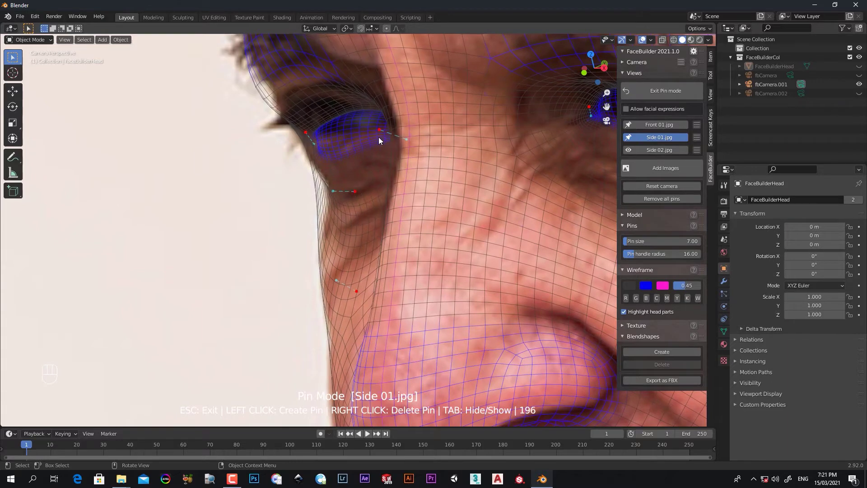
left_click(396, 133)
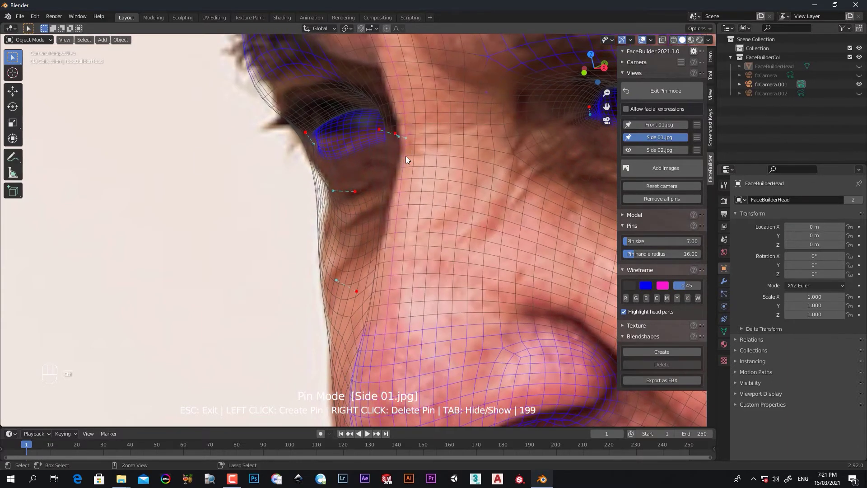
right_click(397, 134)
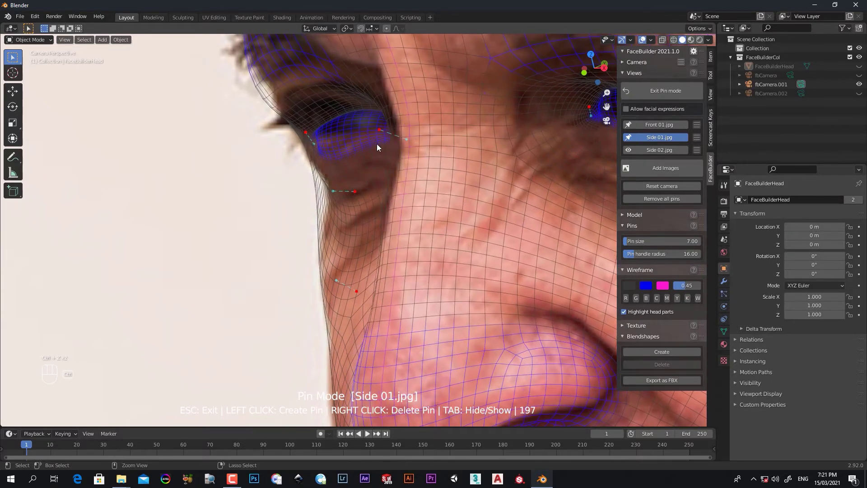
left_click_drag(377, 128, 337, 103)
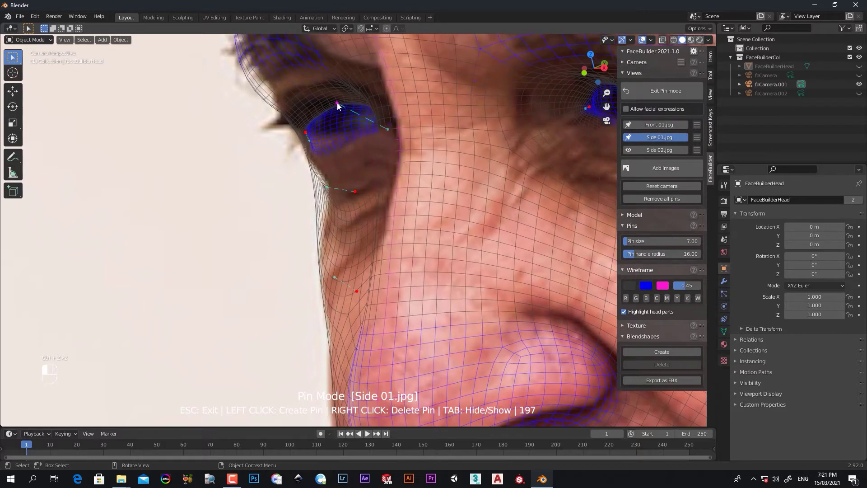
left_click_drag(306, 133, 273, 86)
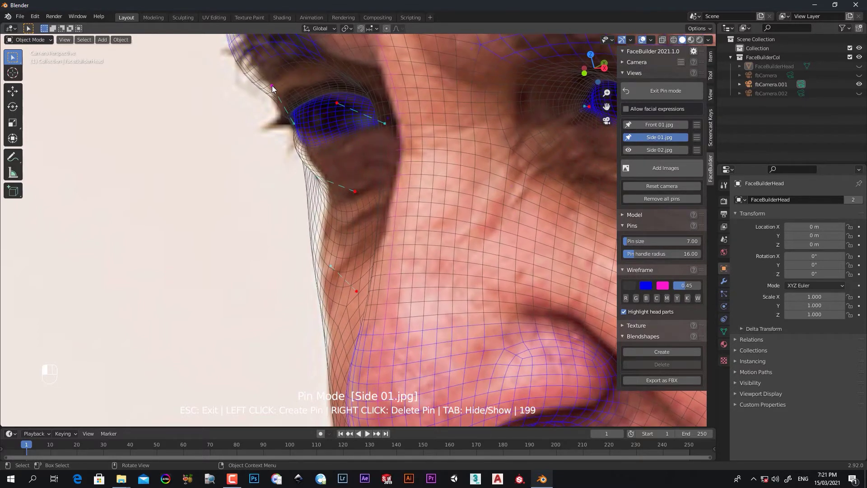
left_click(352, 107)
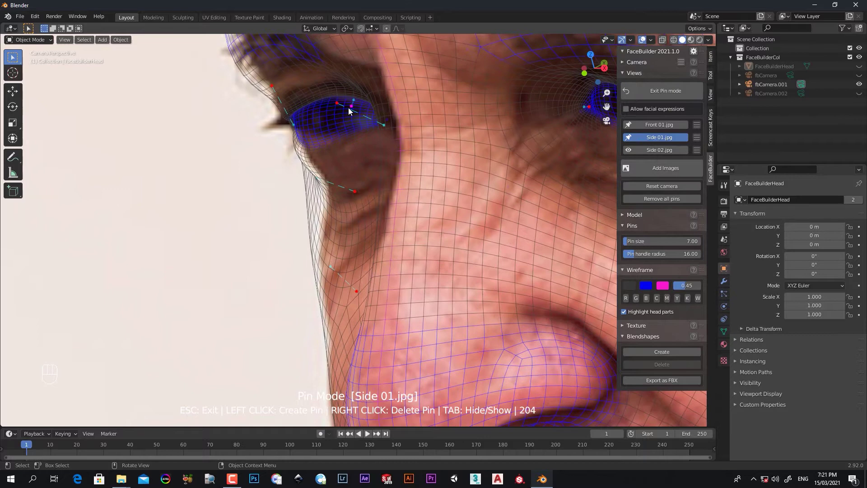
left_click_drag(305, 154, 330, 154)
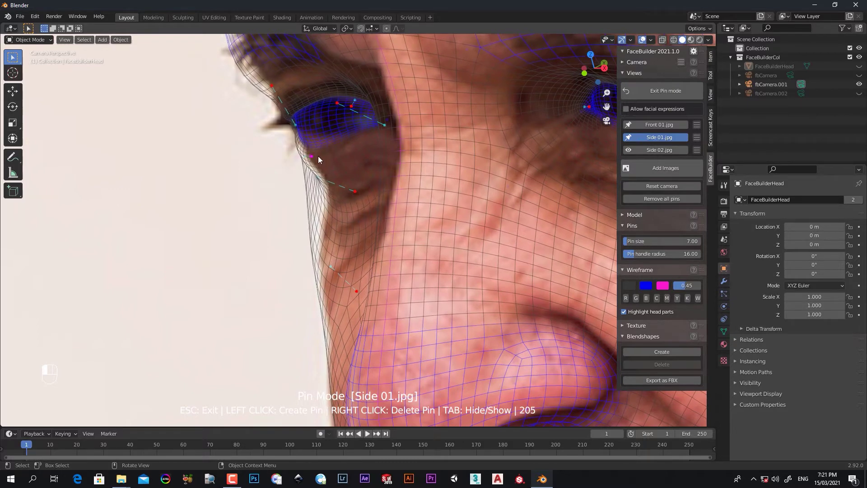
scroll(310, 142, "up", 5, "shift")
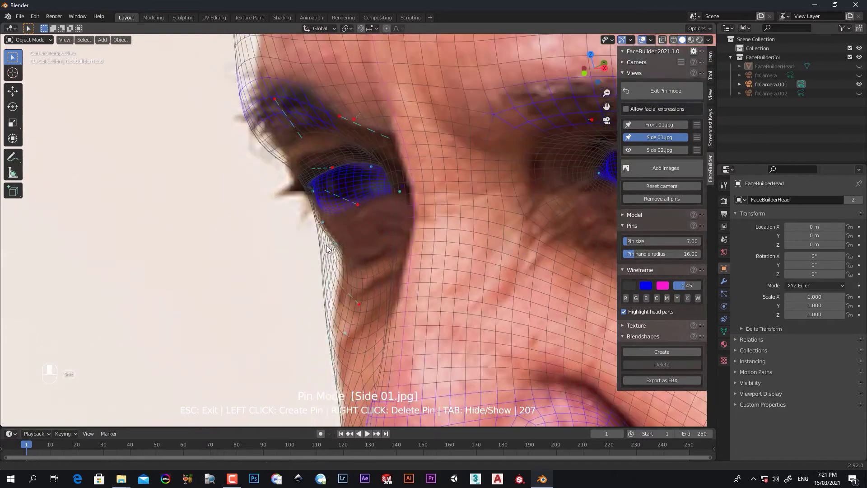
- Add pins along the eyebrow, forehead outline, chin contour and jaw edge
left_click(283, 160)
left_click_drag(282, 160, 293, 157)
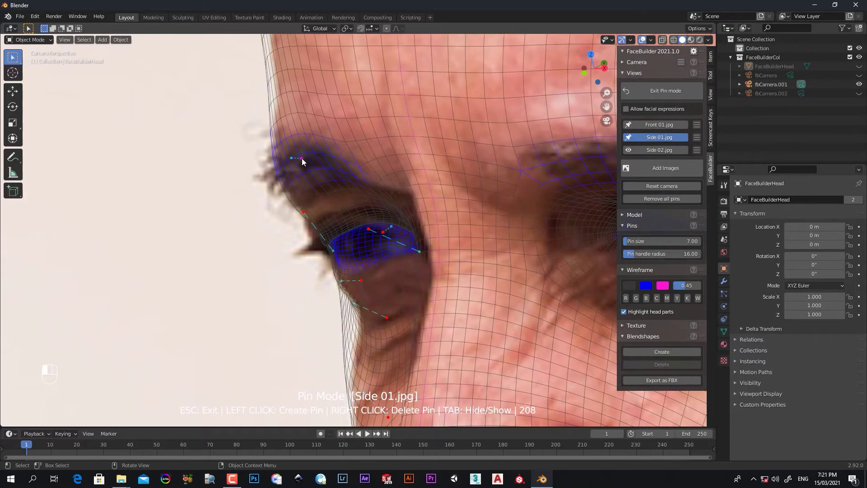
left_click(304, 158)
scroll(305, 158, "down", 3)
scroll(325, 136, "down", 2)
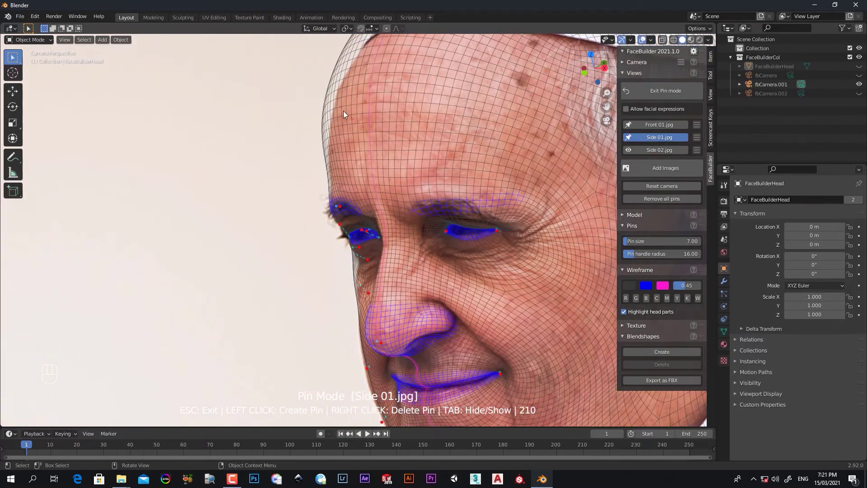
left_click(345, 77)
left_click_drag(346, 76, 349, 83)
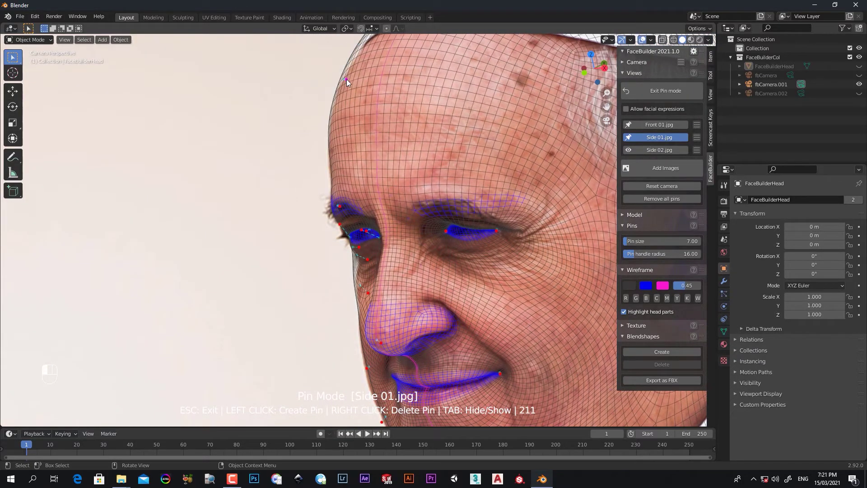
scroll(368, 95, "down", 1)
scroll(446, 221, "down", 2)
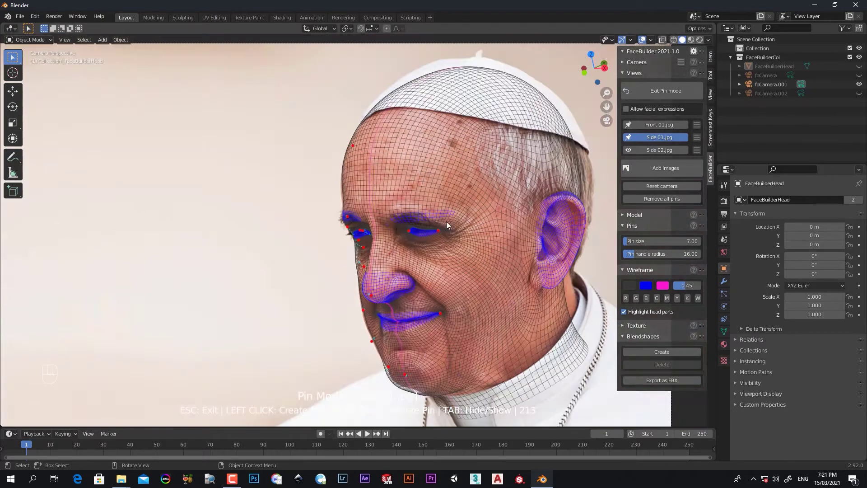
scroll(415, 187, "up", 1)
scroll(406, 161, "up", 1)
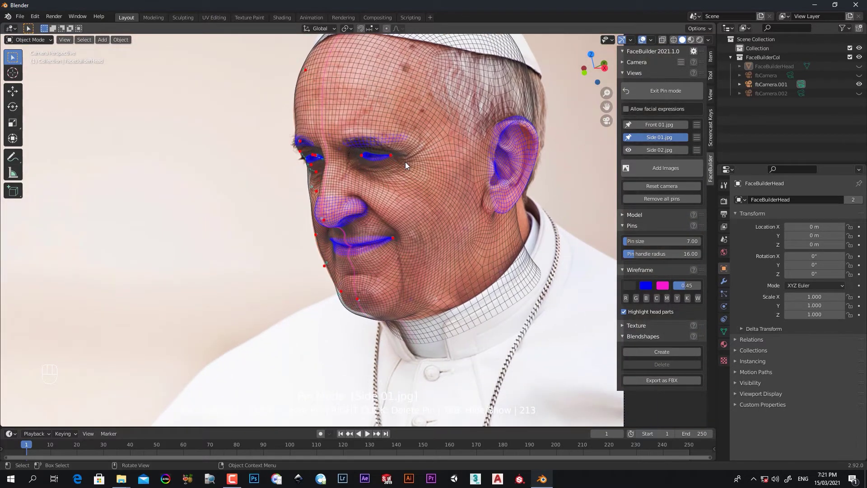
scroll(372, 317, "up", 1)
scroll(373, 316, "up", 1)
scroll(394, 236, "up", 1)
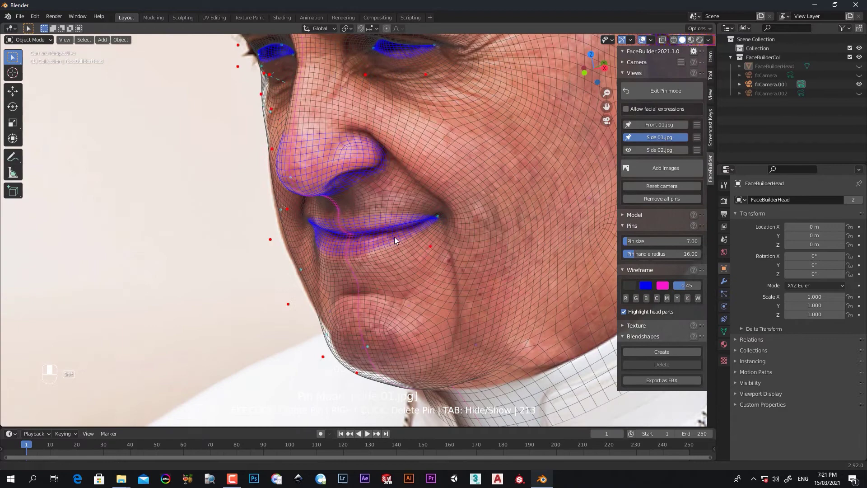
scroll(375, 284, "up", 1)
left_click_drag(377, 284, 387, 271)
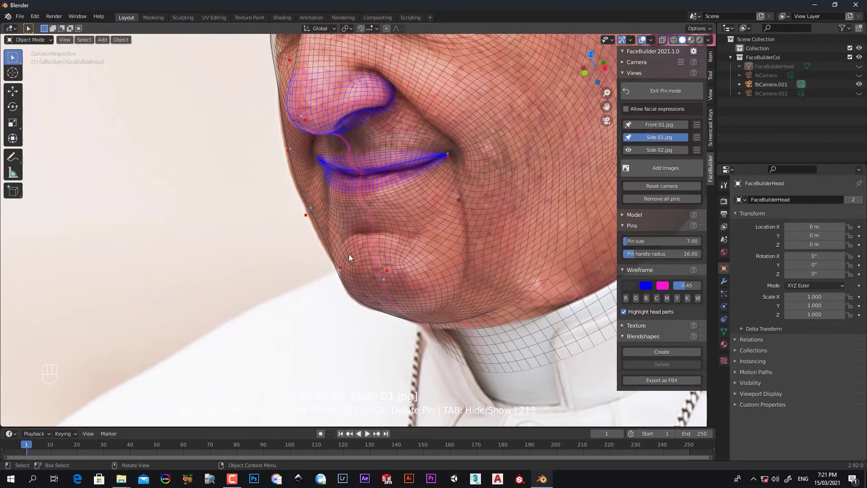
left_click(322, 236)
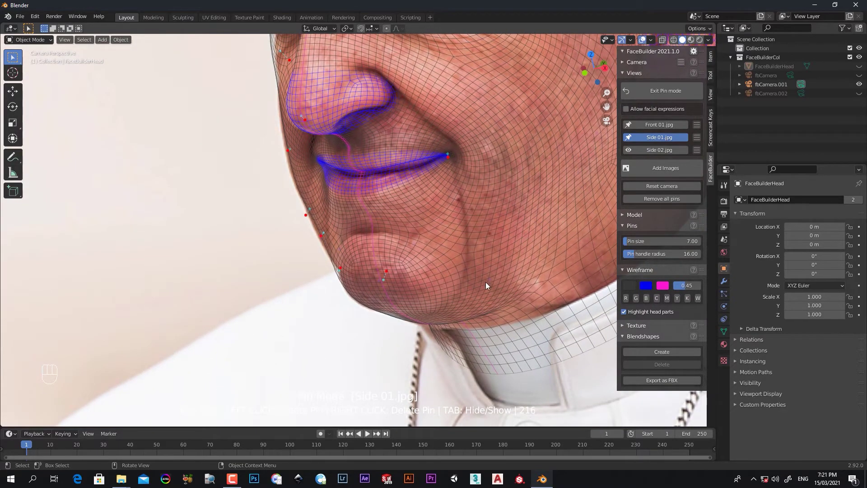
scroll(486, 282, "down", 2)
scroll(496, 307, "down", 2)
scroll(418, 275, "down", 1)
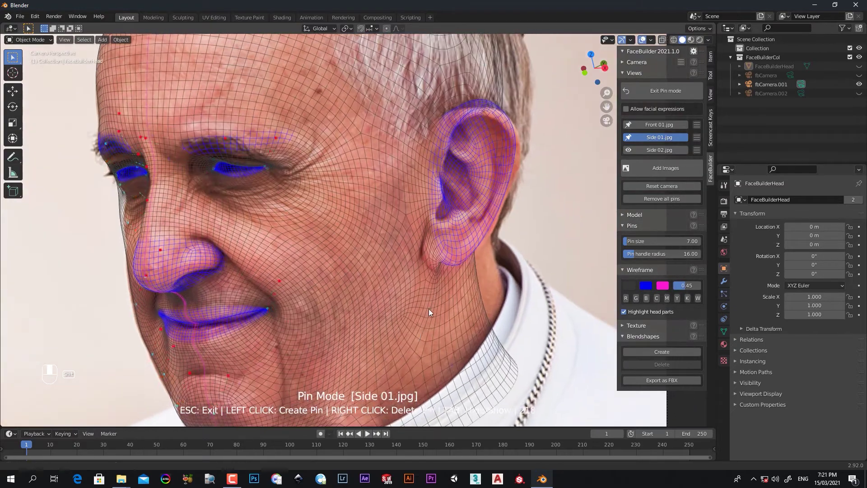
scroll(429, 313, "down", 1)
- Pin the ear's top, rear edge and earlobe to the Side 01 photo
left_click_drag(442, 263, 440, 268)
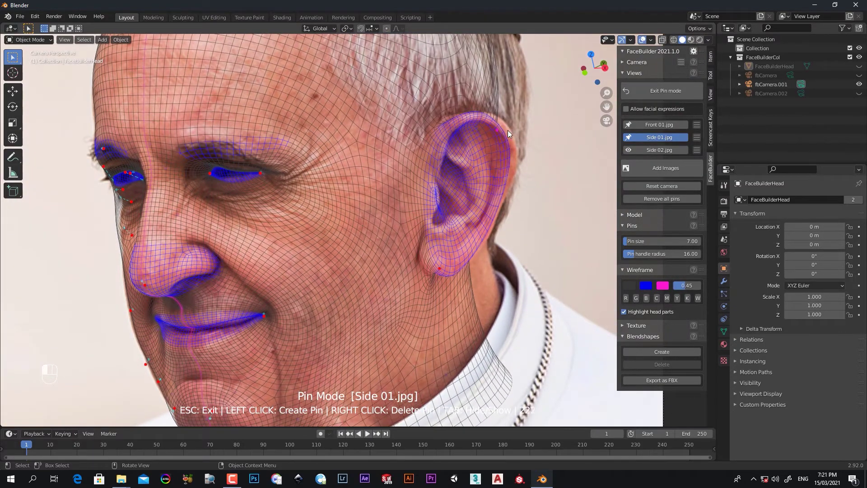
left_click_drag(507, 130, 503, 130)
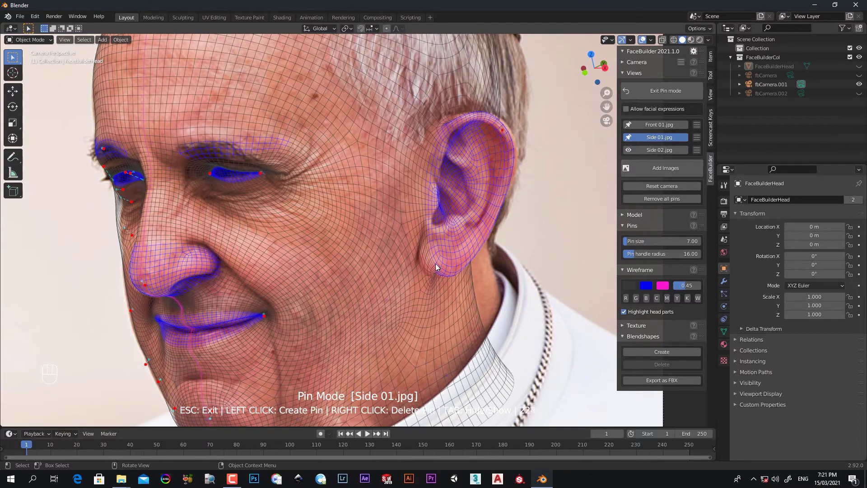
left_click_drag(435, 268, 424, 264)
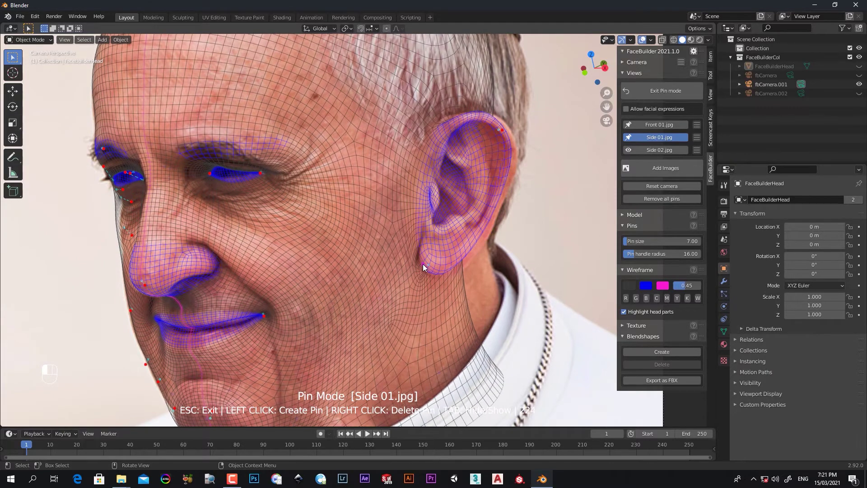
left_click(506, 207)
scroll(493, 180, "down", 2)
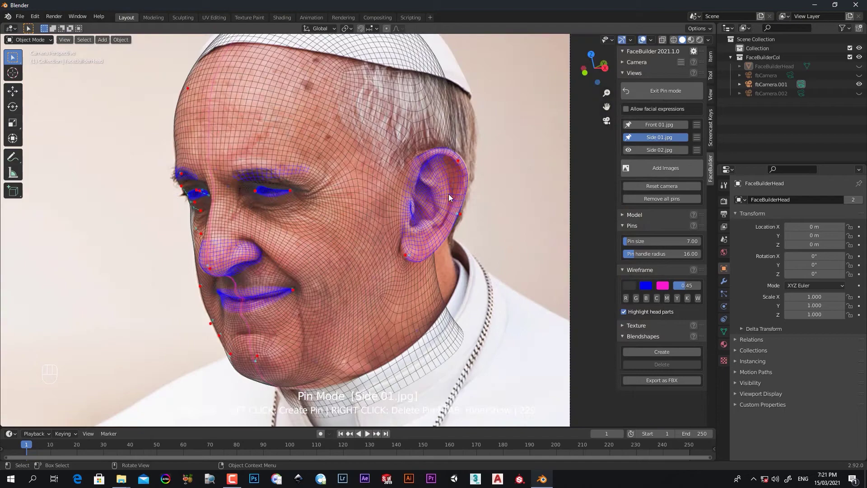
scroll(420, 198, "down", 1)
scroll(390, 223, "up", 1)
scroll(374, 292, "up", 2)
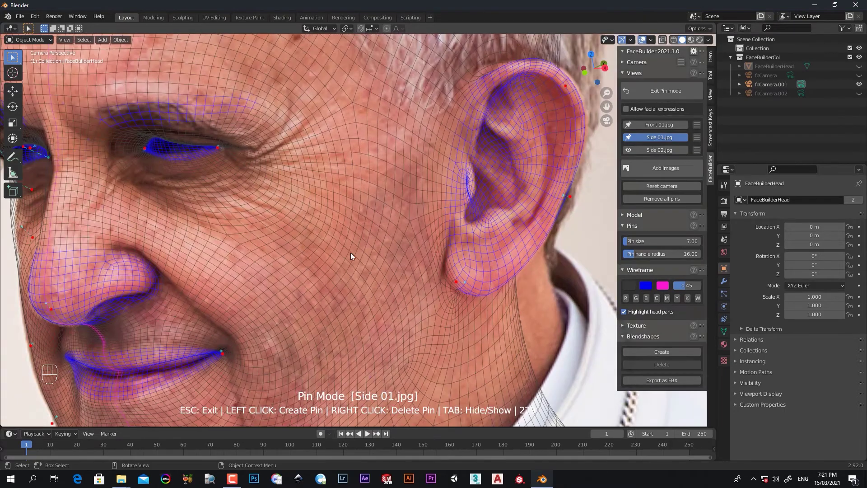
scroll(351, 256, "down", 2)
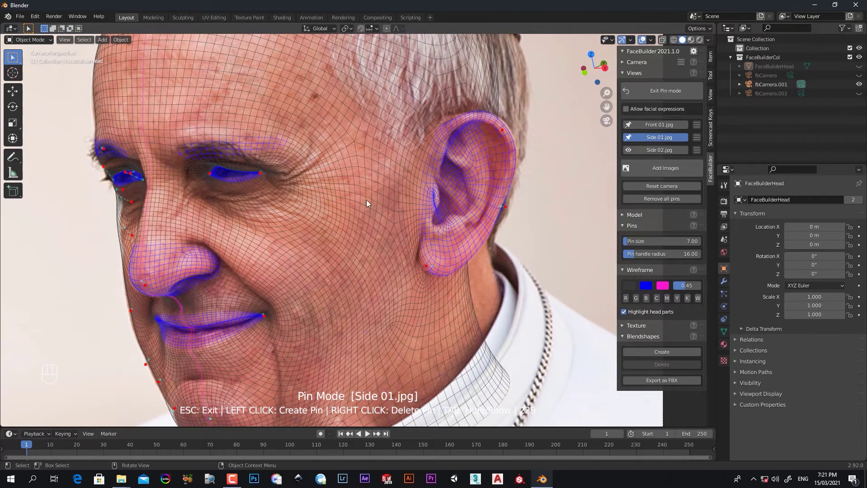
scroll(383, 212, "down", 3)
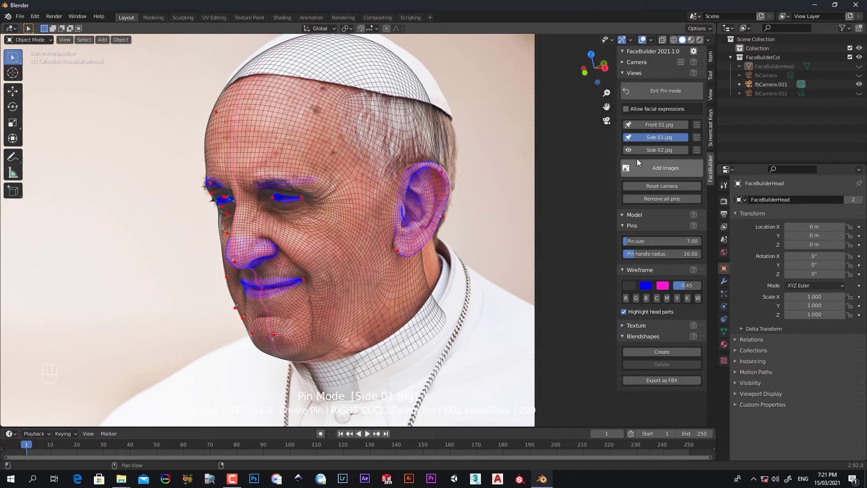
- Switch to Side 02.jpg and rotate the head mesh to face the photo's direction
left_click(652, 150)
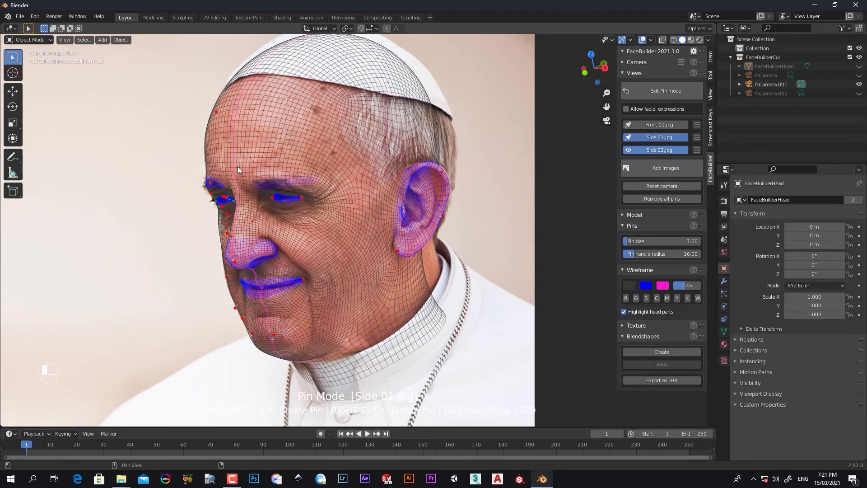
scroll(105, 246, "down", 5)
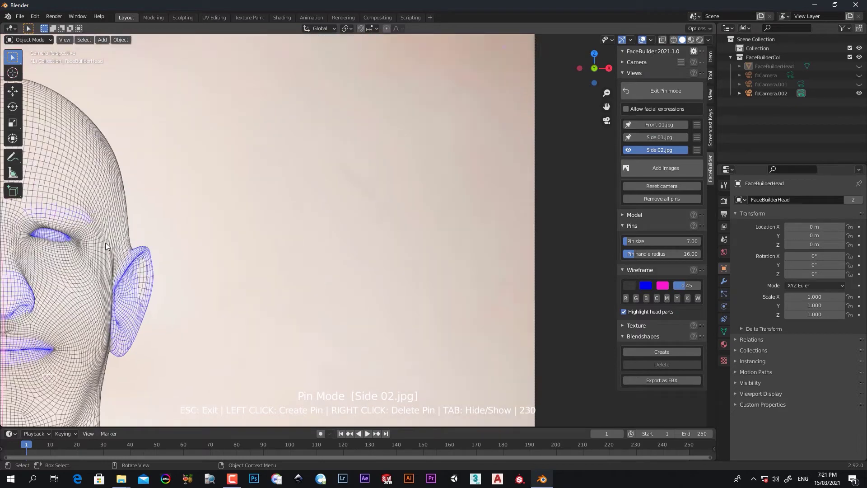
scroll(374, 275, "up", 2)
scroll(428, 205, "up", 2)
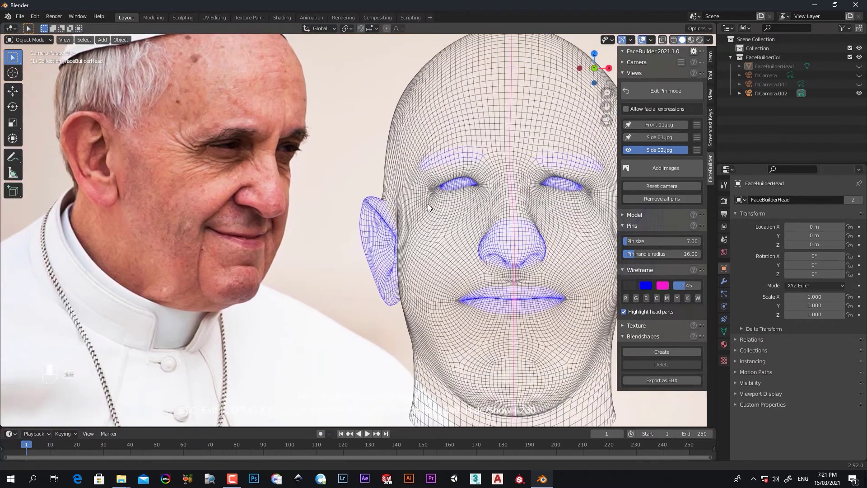
scroll(497, 241, "up", 2)
mouse_move(515, 243)
left_mouse_down()
mouse_move(271, 200)
mouse_move(281, 200)
left_mouse_up()
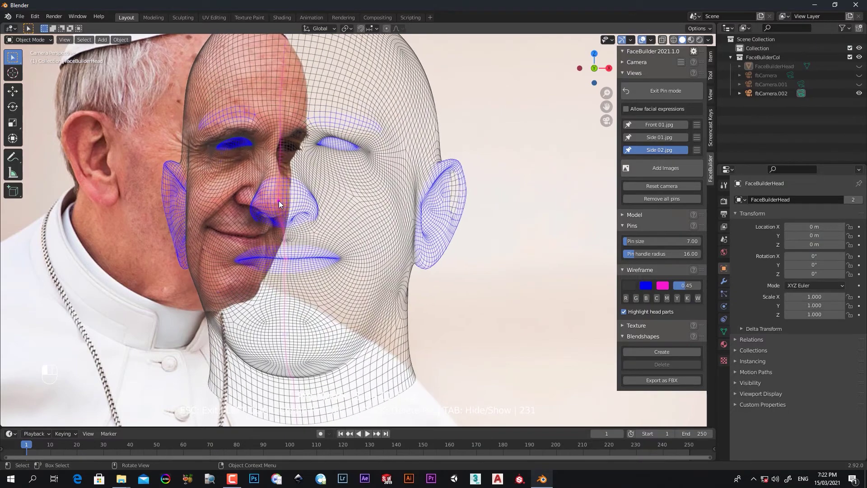
scroll(274, 205, "up", 4)
middle_click_drag(236, 235, 455, 285, "shift")
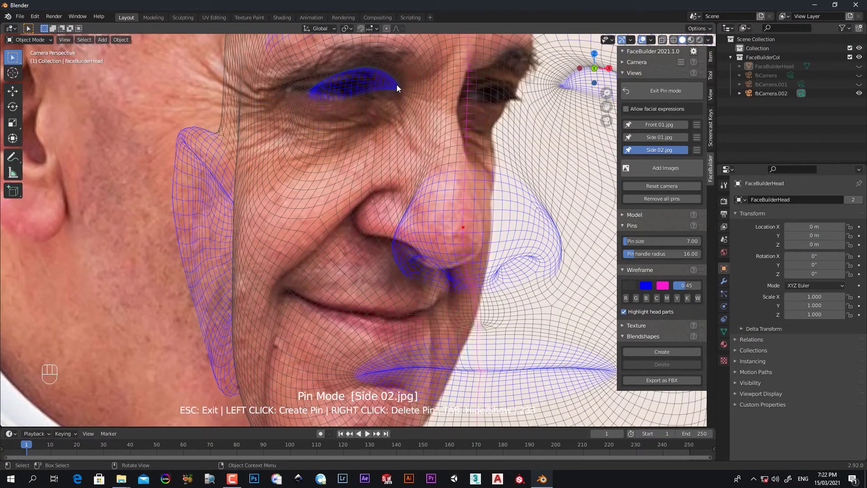
- Pin the mesh's eye corners onto the eyes in Side 02
left_click_drag(397, 85, 369, 89)
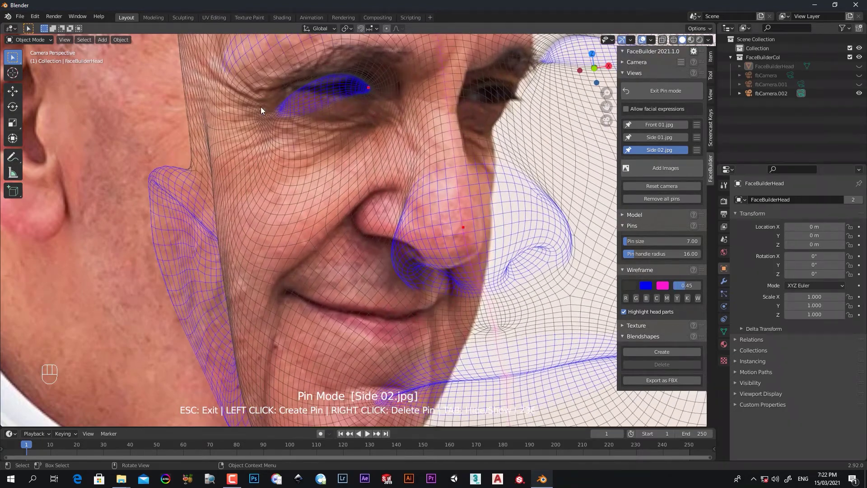
left_click_drag(273, 109, 293, 87)
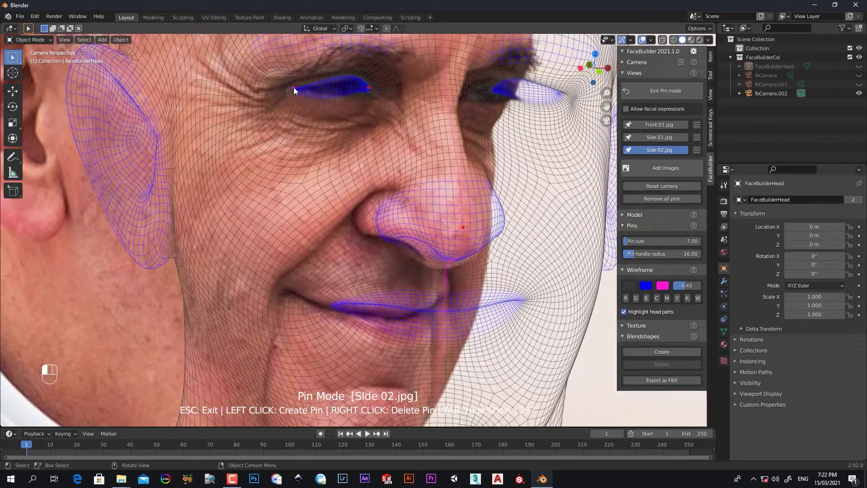
left_click_drag(493, 93, 455, 98)
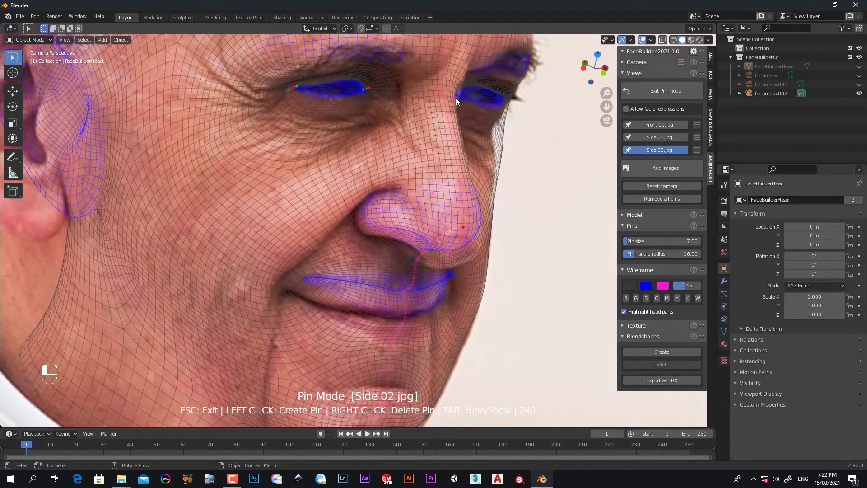
left_click_drag(455, 98, 459, 97)
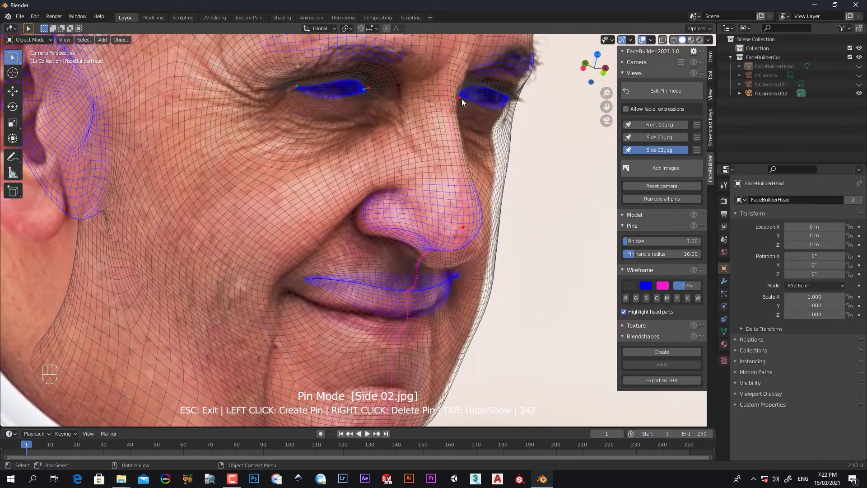
scroll(524, 171, "up", 2)
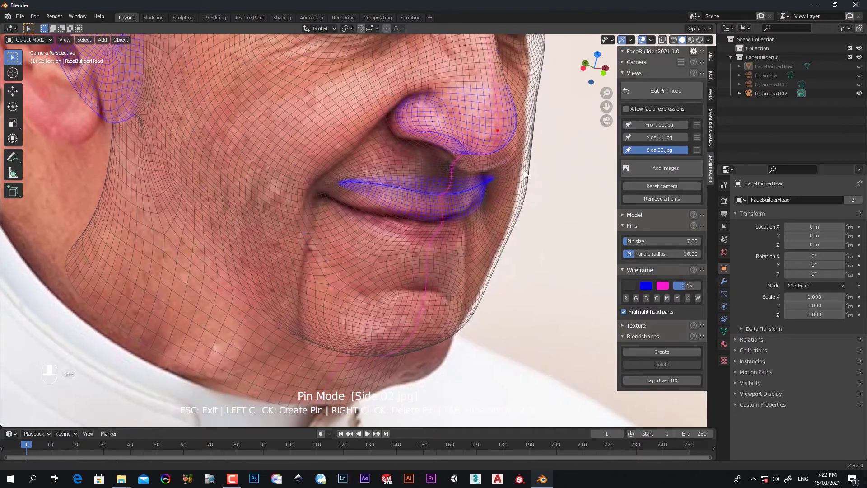
scroll(514, 148, "up", 1)
- Lower the nose pin and pin both mouth corners and the lip line
left_click_drag(526, 116, 530, 133)
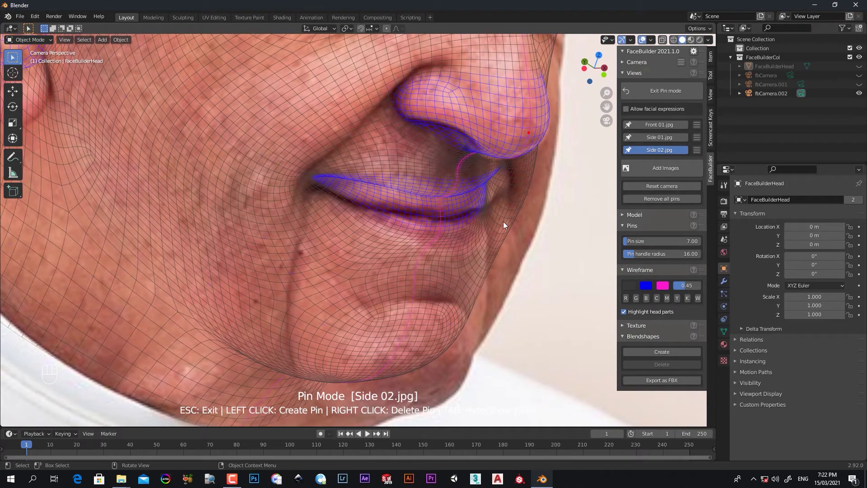
left_click_drag(319, 178, 321, 191)
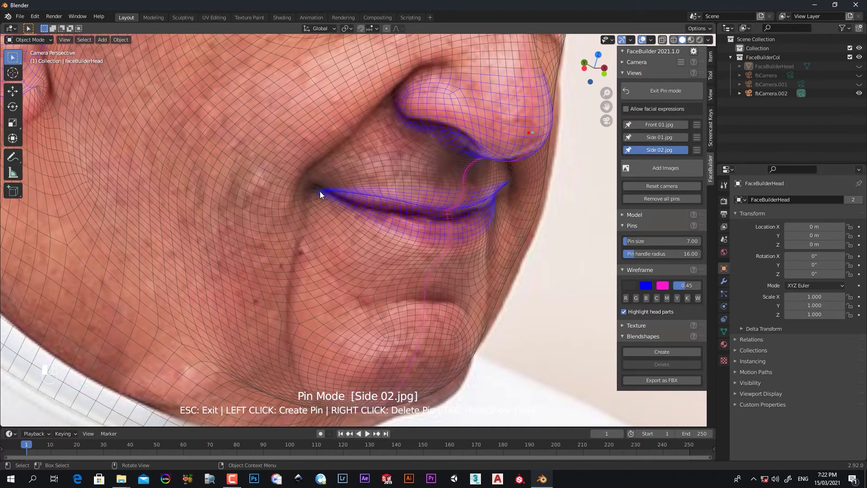
left_click_drag(506, 182, 502, 197)
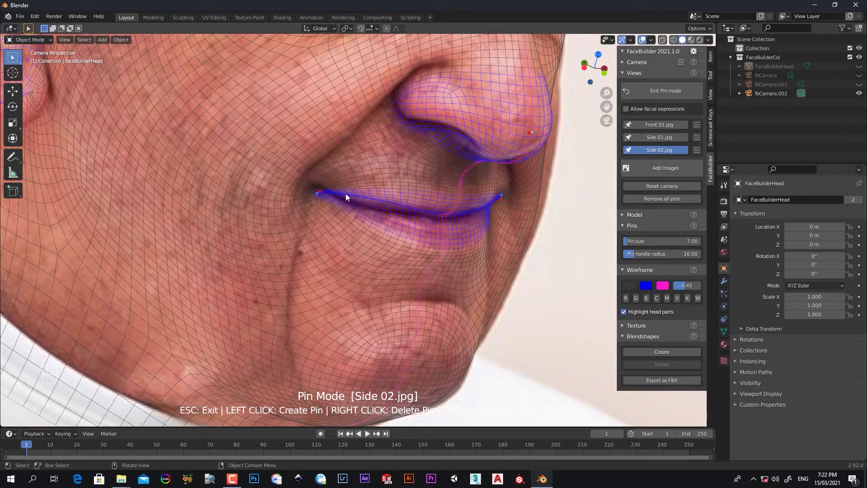
left_click_drag(364, 202, 360, 213)
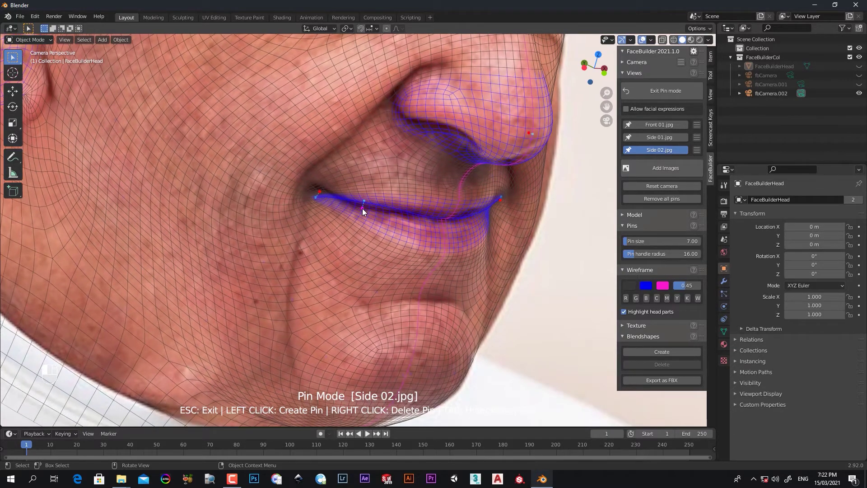
left_click_drag(319, 191, 316, 172)
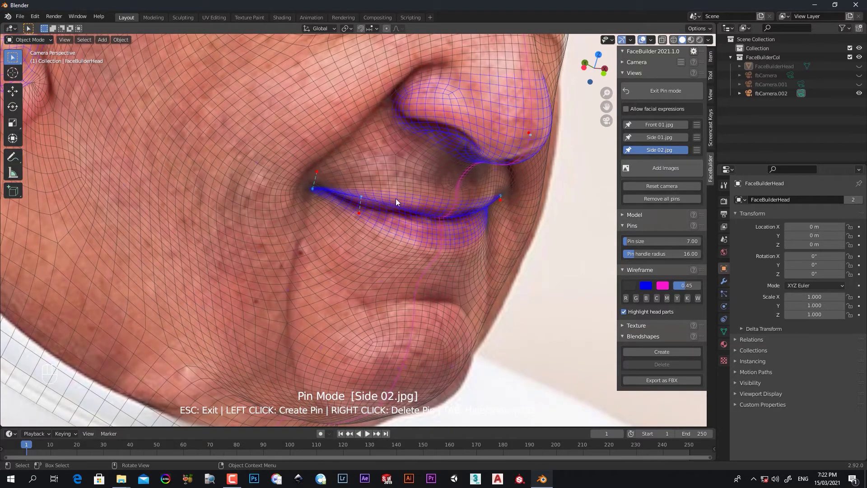
scroll(420, 210, "down", 3)
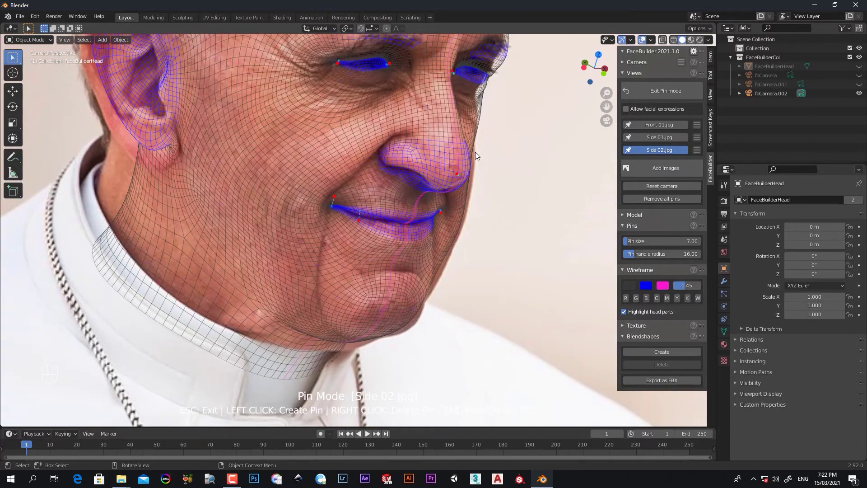
scroll(475, 152, "up", 2)
scroll(371, 280, "up", 2)
scroll(420, 221, "up", 2)
- Pin the forehead outline, cheek beside the mouth, outline near the eye, and nose edge
middle_click_drag(374, 230, 441, 143, "shift")
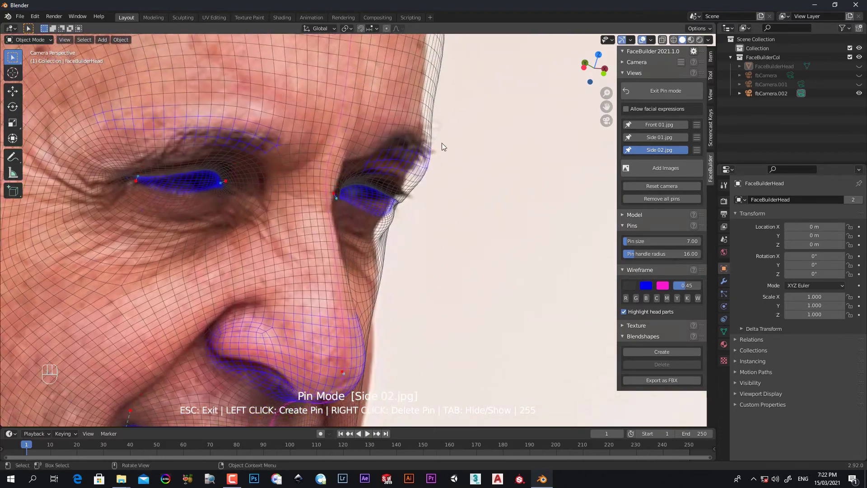
left_click(416, 94)
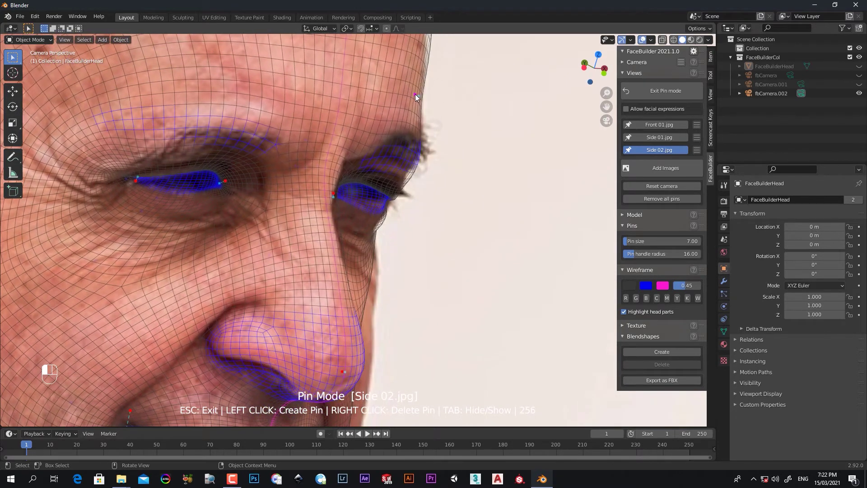
middle_click_drag(384, 292, 364, 160, "shift")
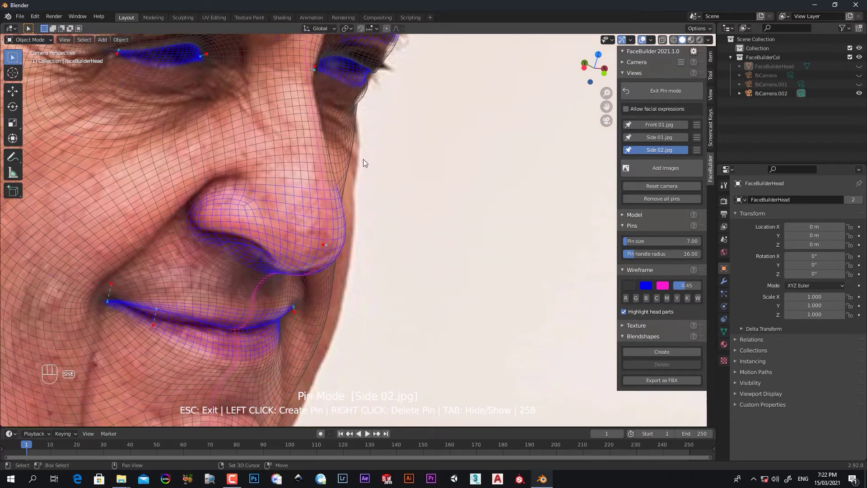
left_click(337, 299)
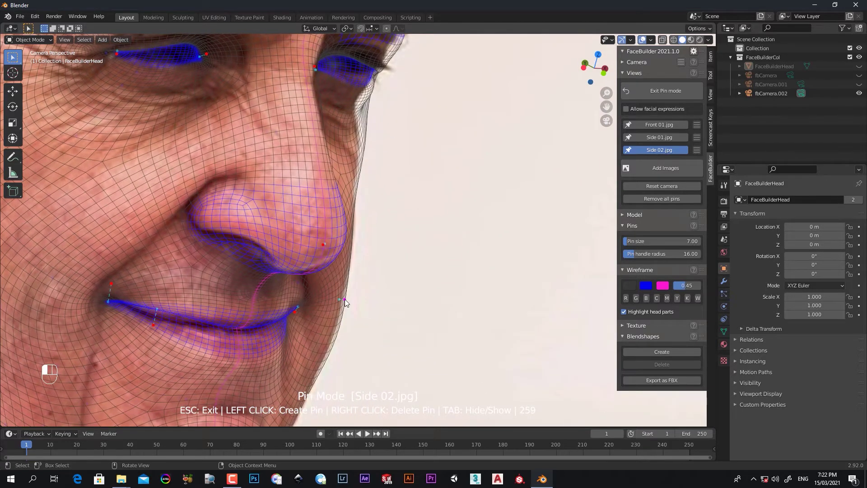
left_click_drag(339, 299, 341, 299)
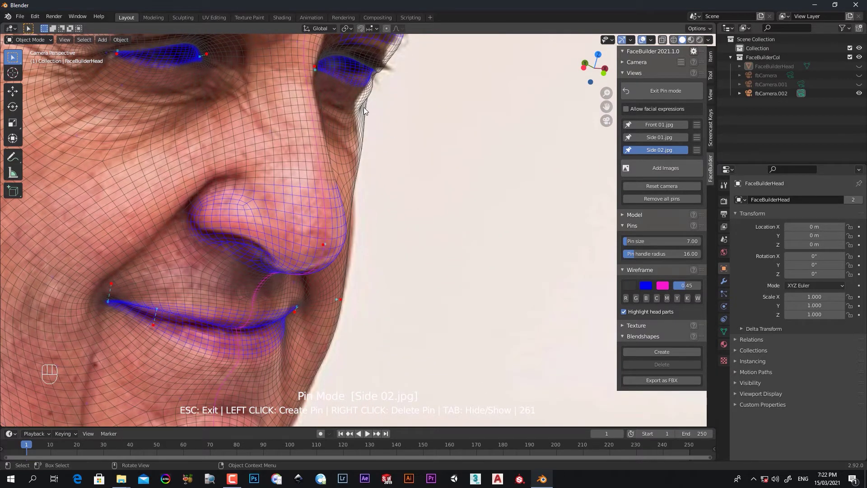
left_click(352, 97)
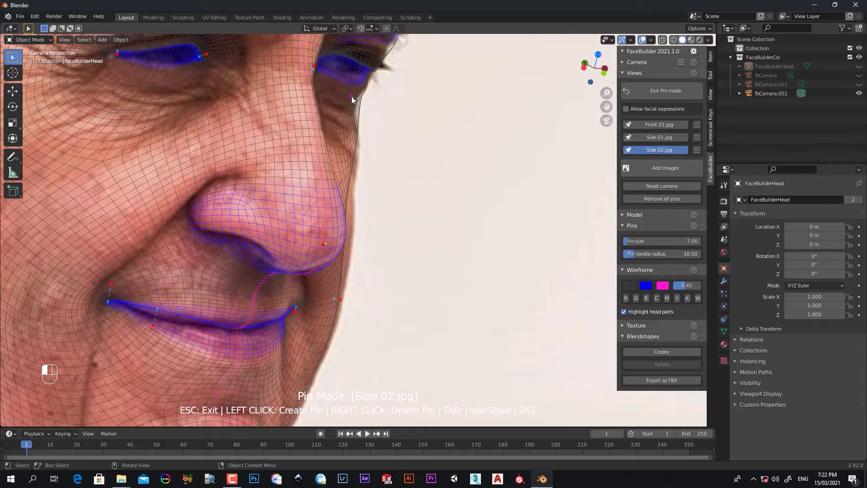
scroll(347, 188, "down", 2)
left_click(353, 191)
scroll(355, 241, "down", 2)
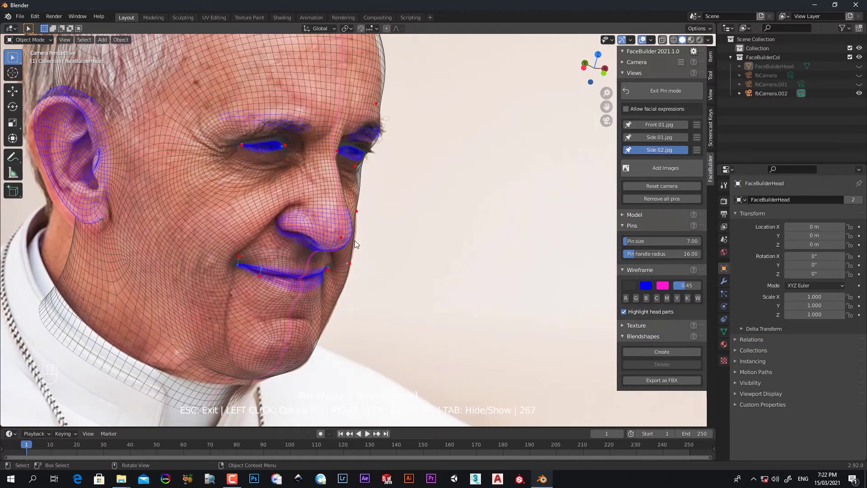
- Refit the ear outline with pins on the earlobe and top of the ear
middle_click_drag(354, 241, 389, 144, "shift")
scroll(362, 277, "up", 2)
scroll(359, 237, "up", 1)
scroll(443, 325, "up", 1)
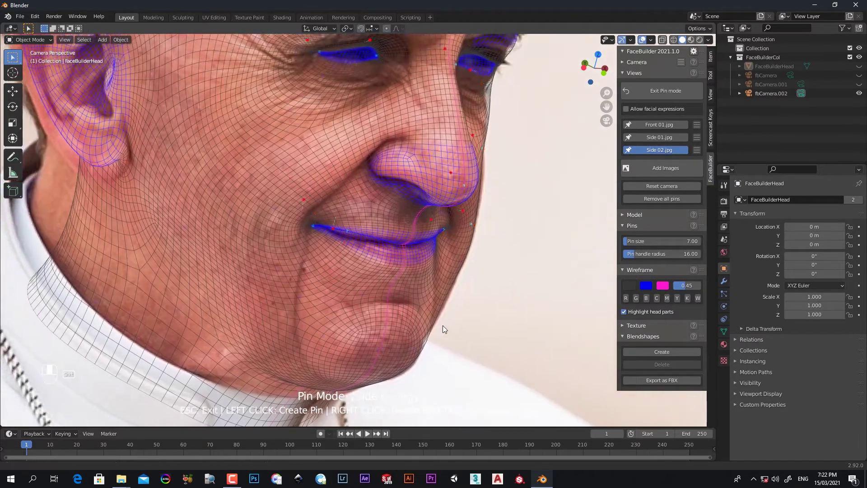
scroll(442, 326, "down", 2)
middle_click_drag(128, 163, 163, 191, "shift")
left_click(238, 250)
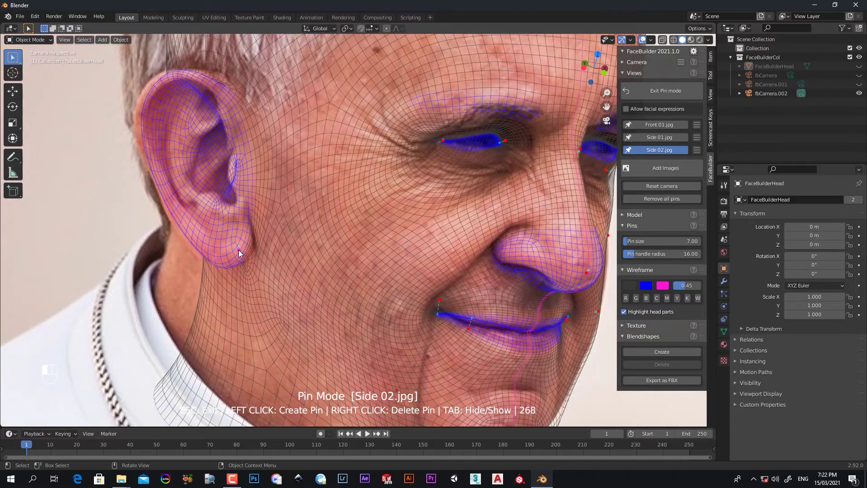
left_click_drag(165, 79, 160, 79)
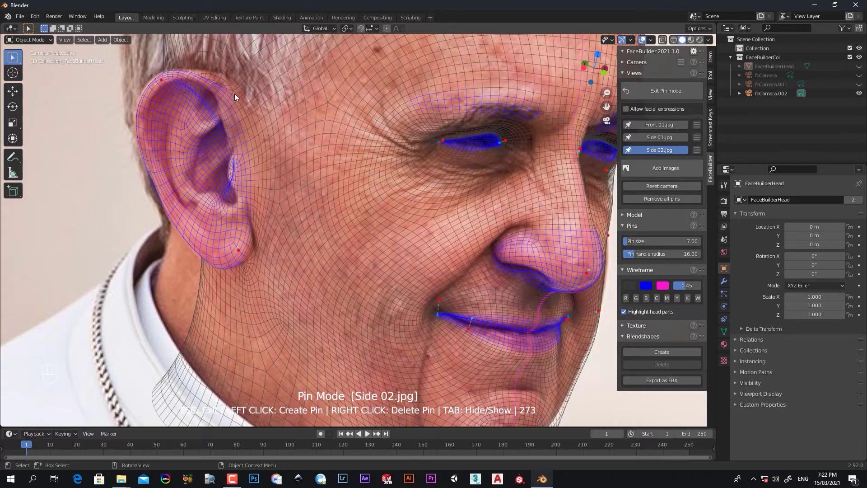
scroll(284, 135, "down", 4)
scroll(369, 188, "down", 2)
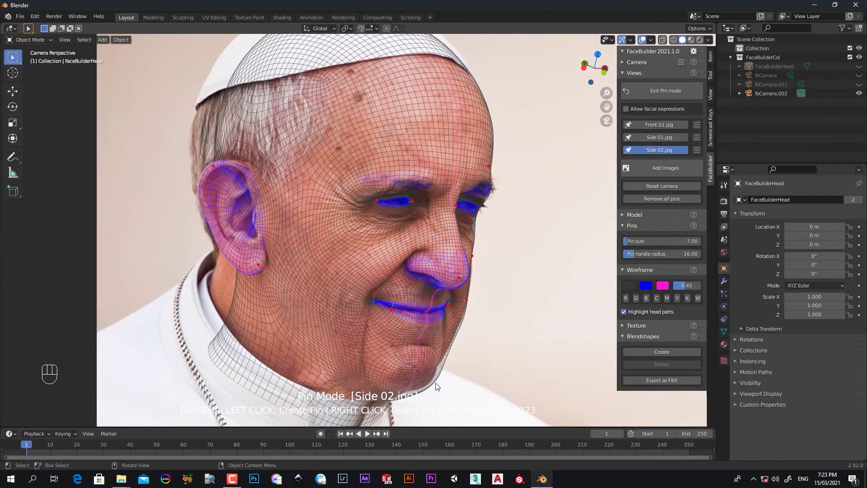
scroll(437, 387, "up", 2)
- Pin the chin, outer eye corner and top of the head outline
middle_click_drag(431, 342, 453, 284, "shift")
scroll(468, 335, "up", 3)
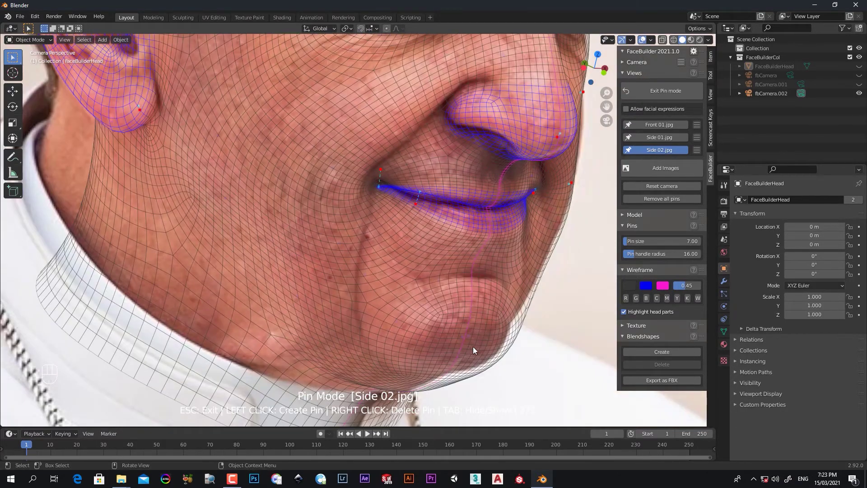
left_click(463, 332)
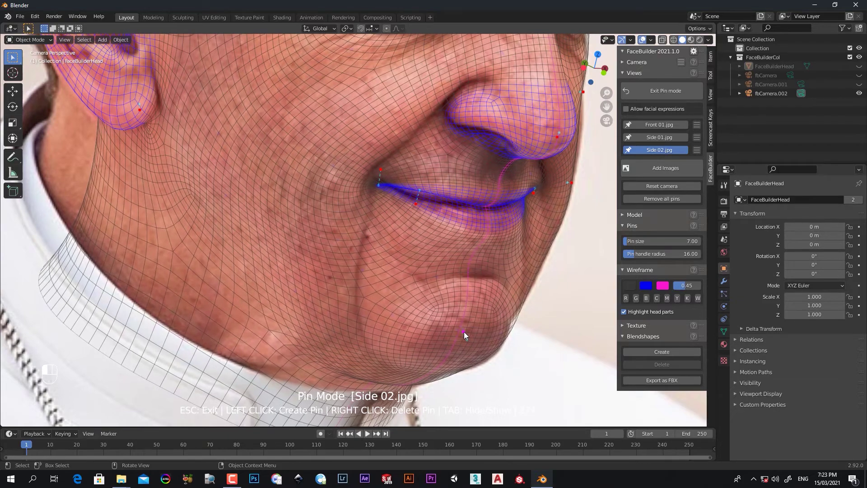
middle_click_drag(510, 258, 370, 154, "shift")
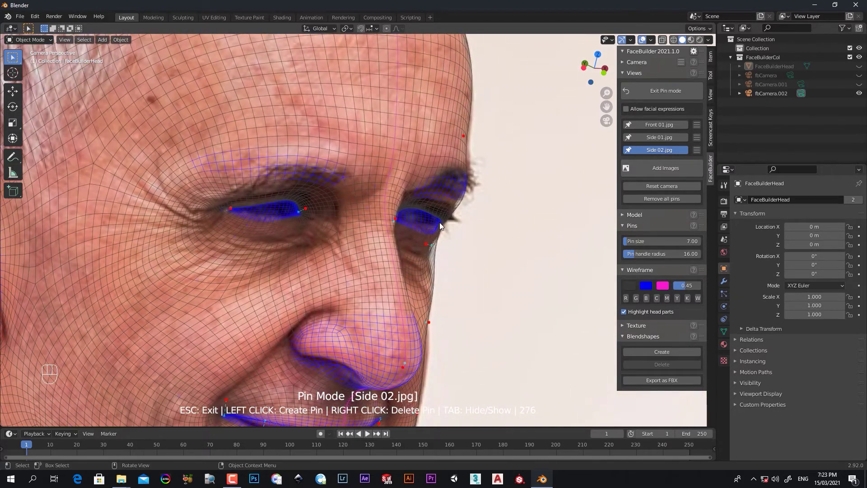
mouse_move(442, 222)
left_mouse_down()
mouse_move(453, 215)
mouse_move(434, 224)
left_mouse_up()
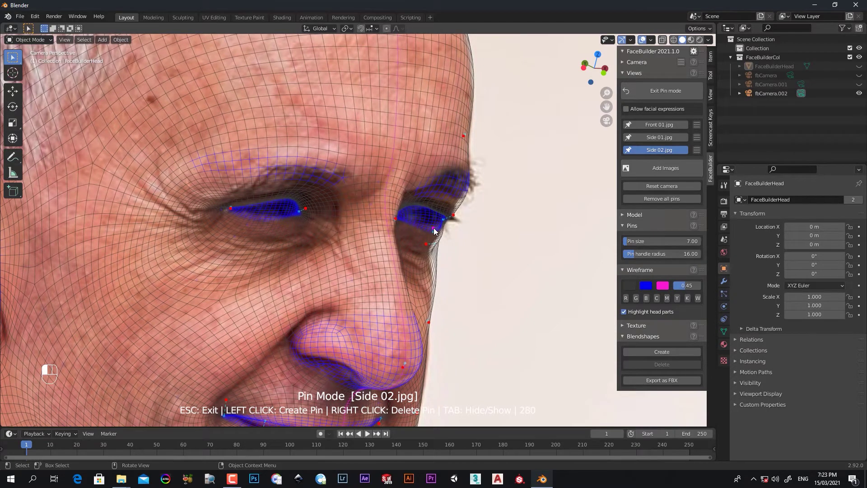
mouse_move(350, 204)
middle_mouse_down("shift")
mouse_move(399, 271)
mouse_move(444, 136)
middle_mouse_up("shift")
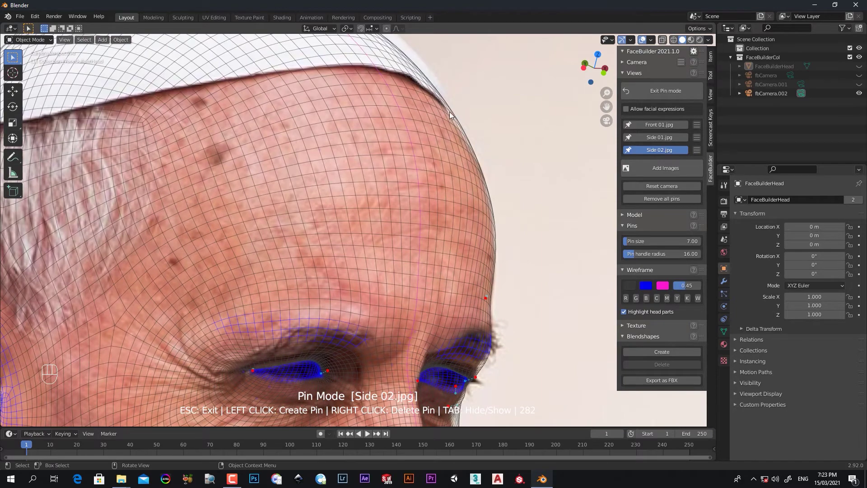
left_click_drag(440, 114, 442, 115)
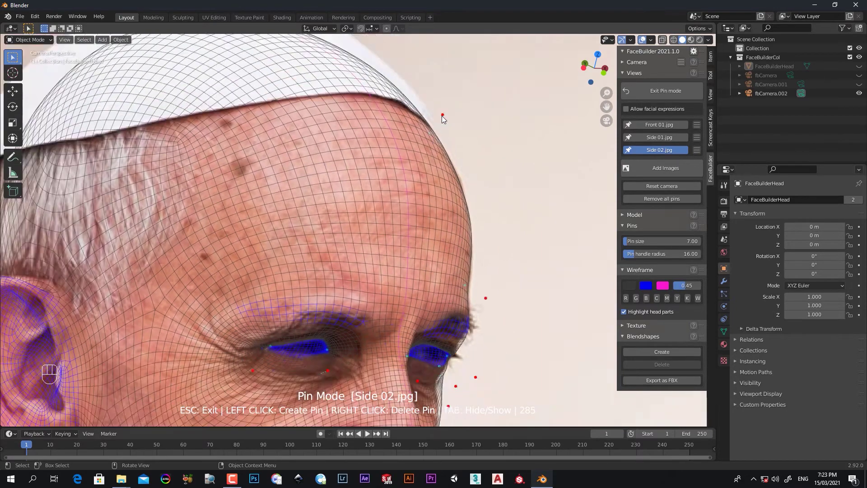
scroll(441, 122, "down", 5)
scroll(378, 272, "up", 4)
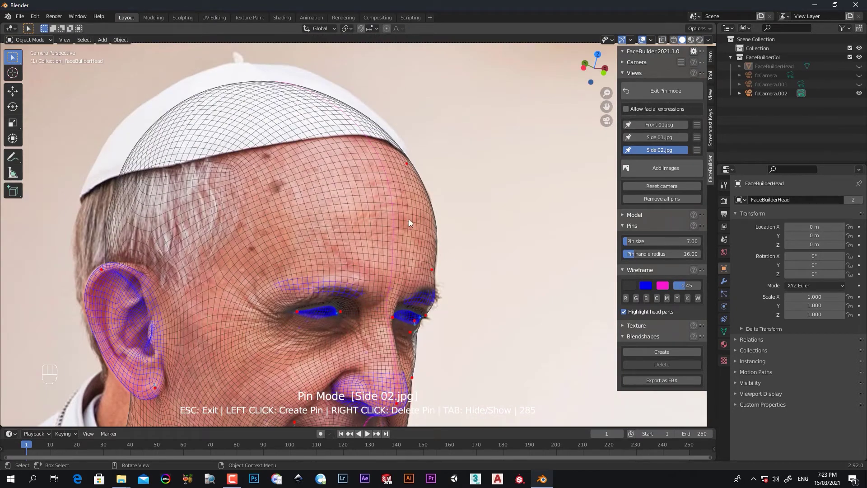
- On the Front 01 photo, add a right-nostril pin and reposition the nostril pins to refit the nose
left_click(667, 126)
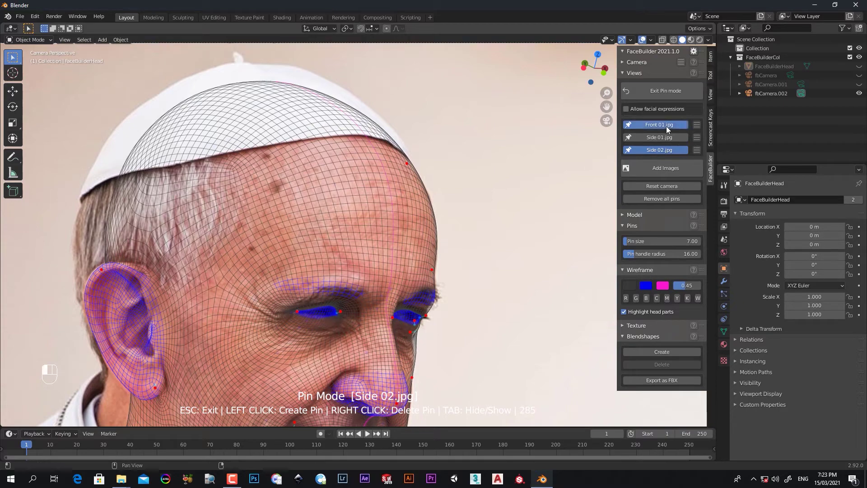
scroll(495, 201, "down", 5)
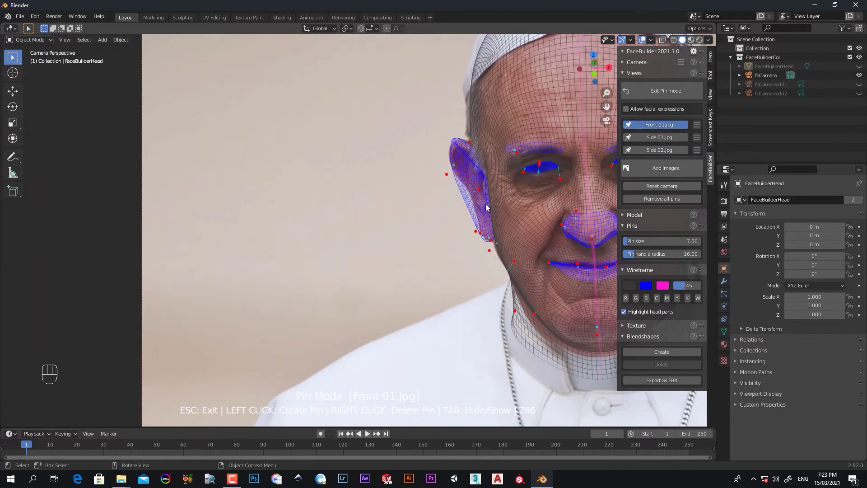
scroll(326, 210, "up", 4)
scroll(542, 184, "up", 4)
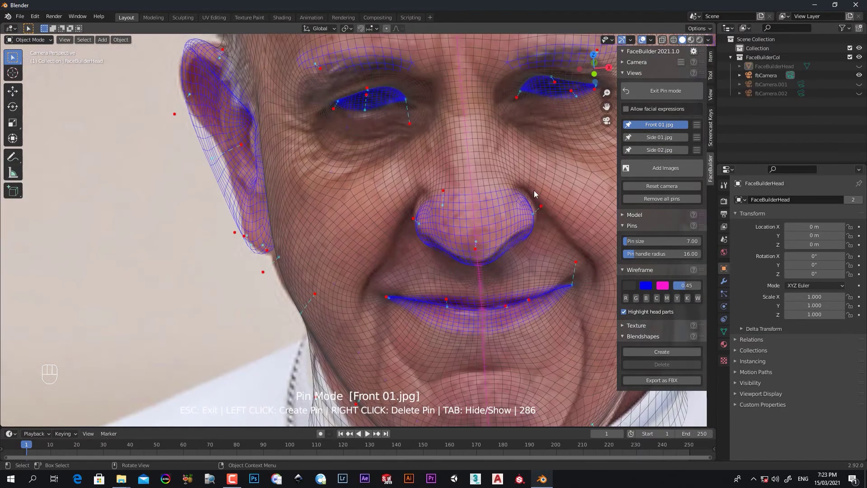
scroll(466, 216, "down", 2)
scroll(383, 241, "down", 2)
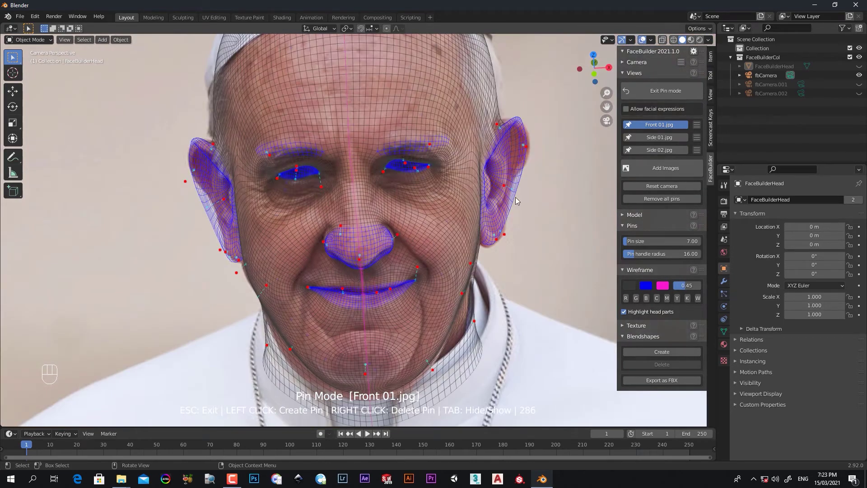
scroll(448, 258, "down", 2)
scroll(445, 298, "up", 1)
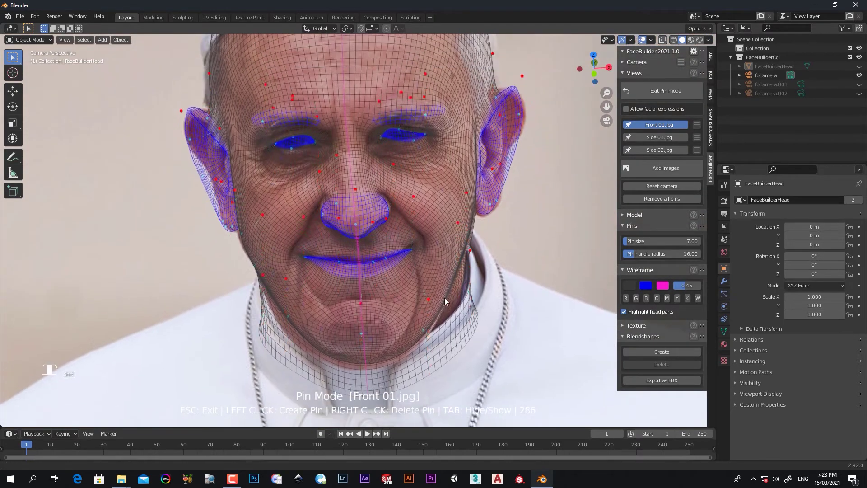
scroll(477, 273, "up", 1)
scroll(429, 258, "up", 1)
scroll(420, 257, "up", 1)
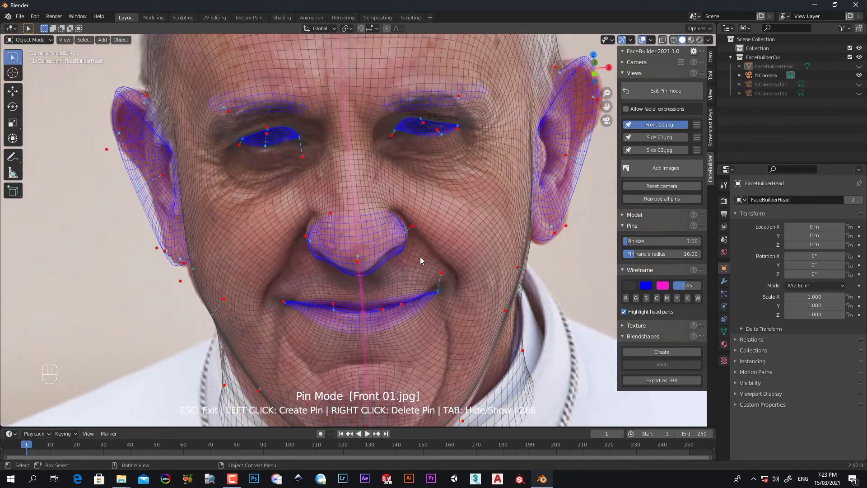
scroll(417, 259, "up", 2)
left_click_drag(469, 224, 477, 214)
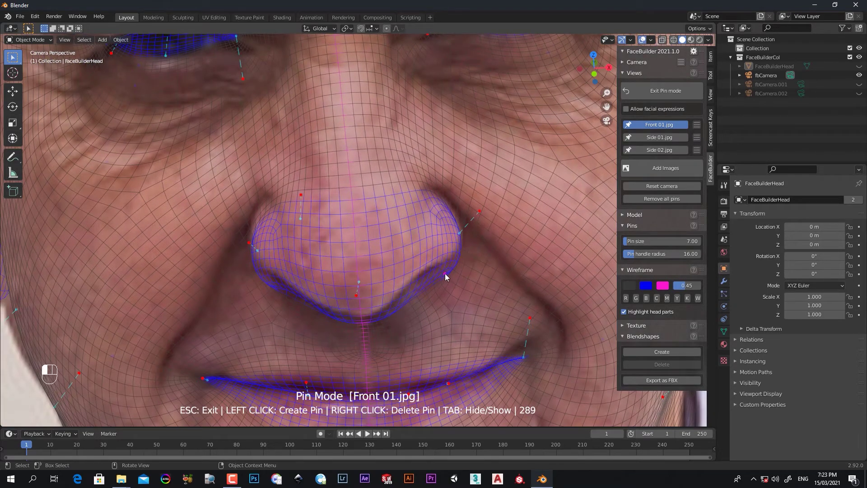
left_click(445, 272)
left_click_drag(445, 248, 438, 217)
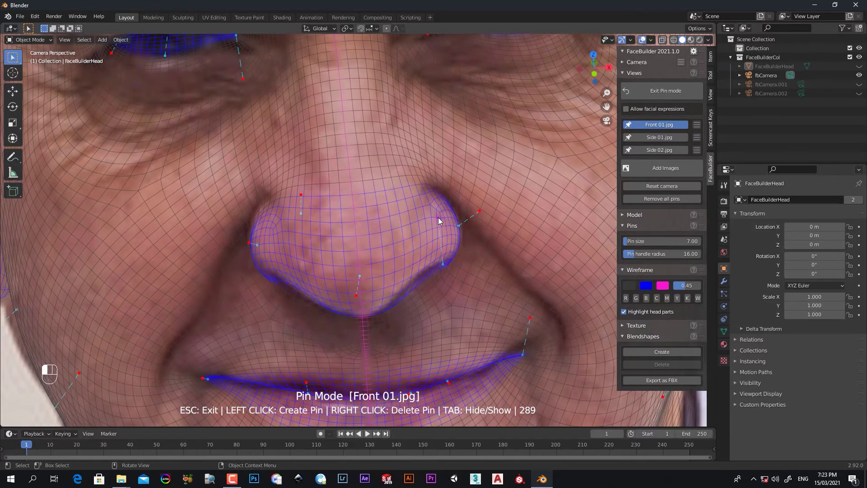
left_click_drag(253, 246, 244, 245)
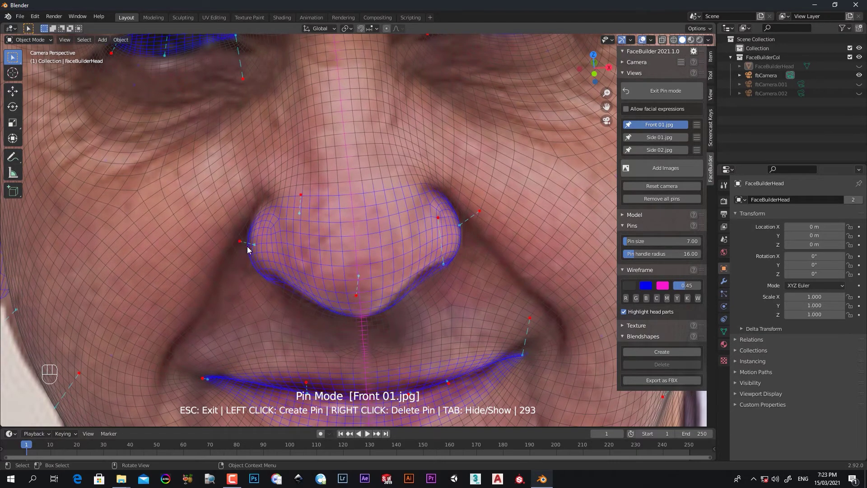
scroll(319, 316, "down", 3)
scroll(392, 349, "down", 2)
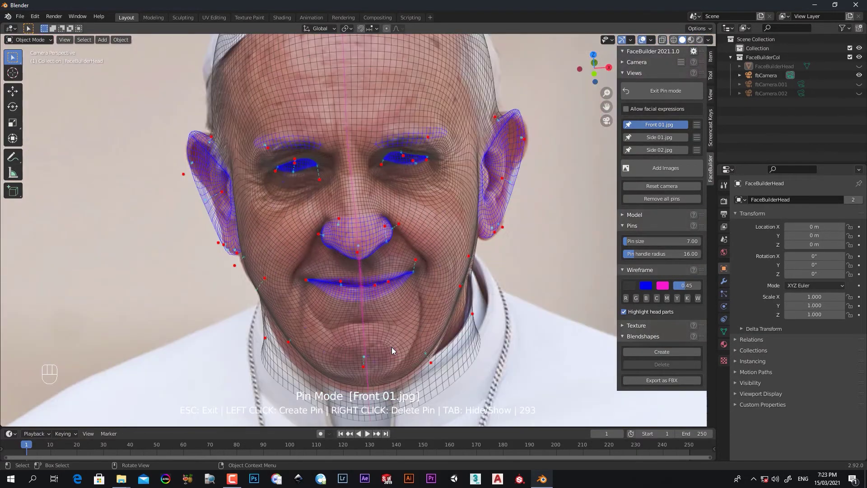
- Switch from the Side 01 photo to the Side 02 photo and centre the face in view
left_click(647, 138)
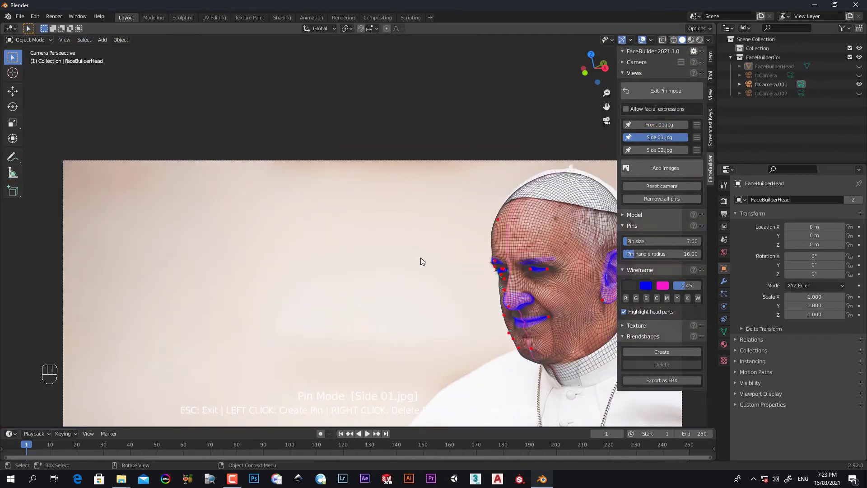
scroll(500, 309, "up", 2)
mouse_move(471, 299)
middle_mouse_down("shift")
mouse_move(530, 285)
mouse_move(401, 241)
middle_mouse_up("shift")
scroll(530, 285, "up", 2)
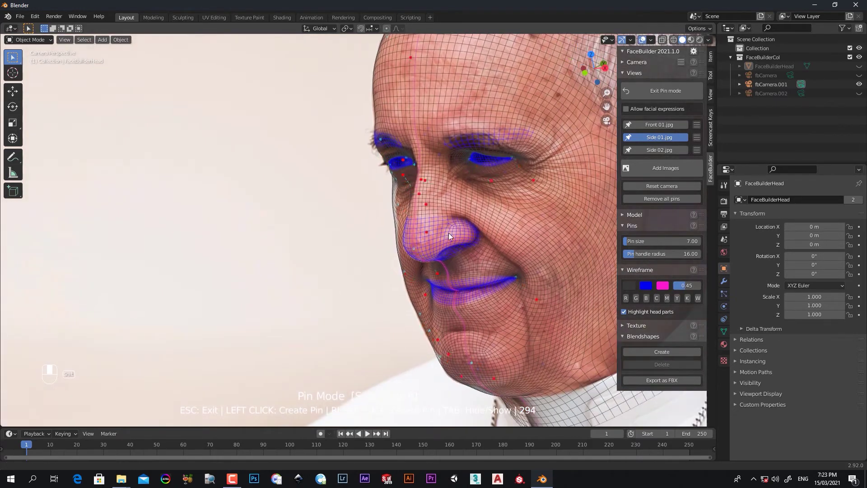
left_click(657, 151)
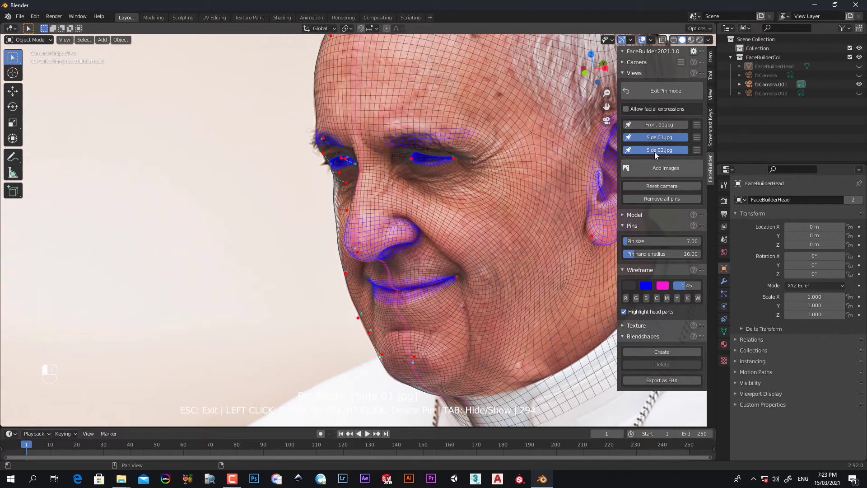
scroll(449, 253, "down", 2)
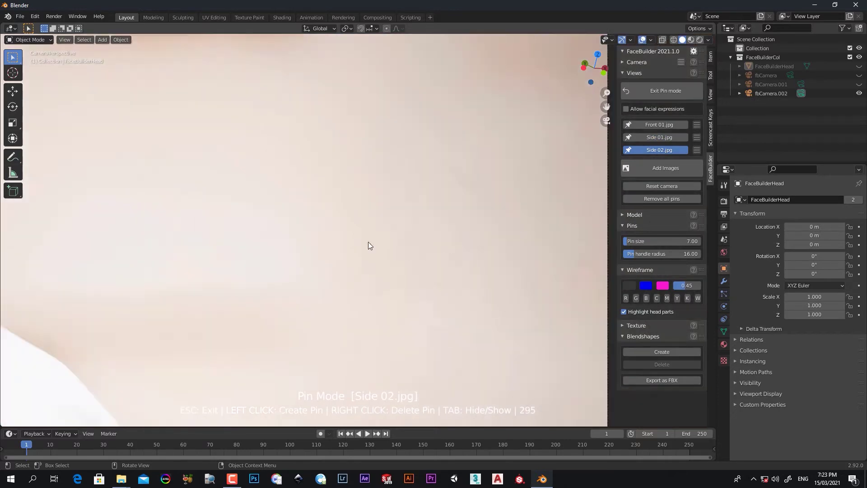
scroll(368, 242, "down", 2)
middle_click_drag(160, 244, 211, 275, "shift")
scroll(210, 275, "up", 2)
scroll(190, 283, "up", 2)
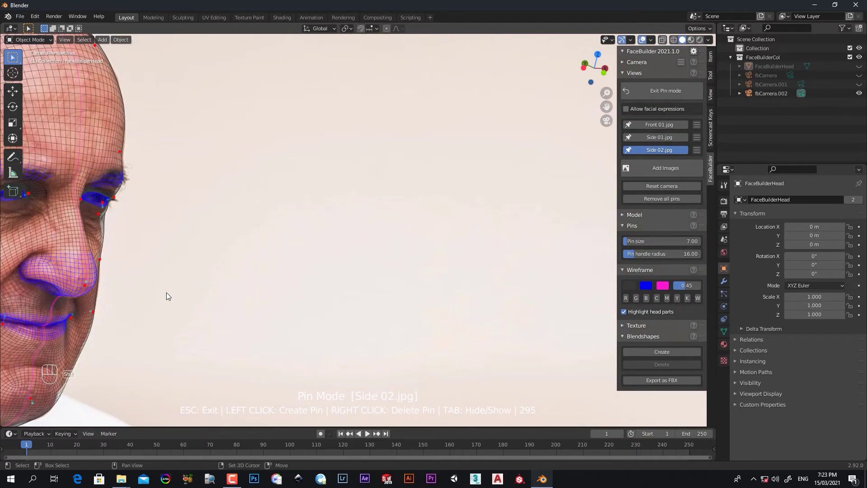
mouse_move(167, 292)
middle_mouse_down("shift")
mouse_move(336, 283)
mouse_move(393, 314)
middle_mouse_up("shift")
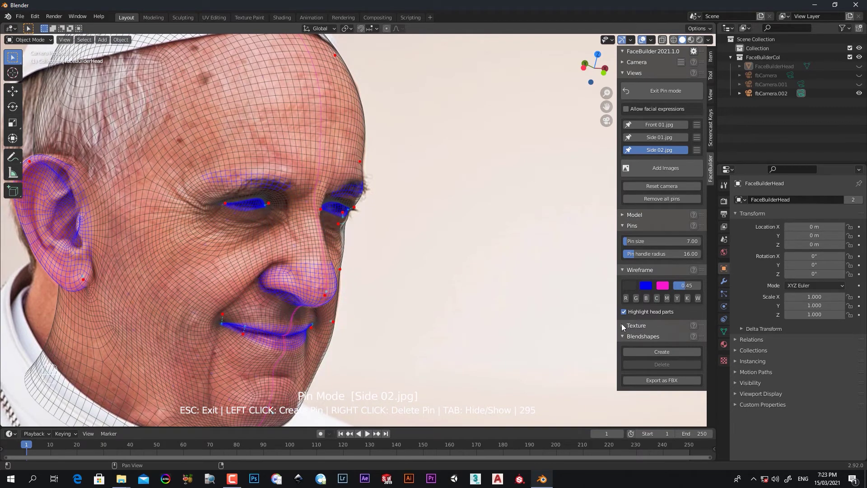
- Expand the texture settings, set the width to 4096 (2048*2), then back to 2048 (4096/2)
left_click(634, 325)
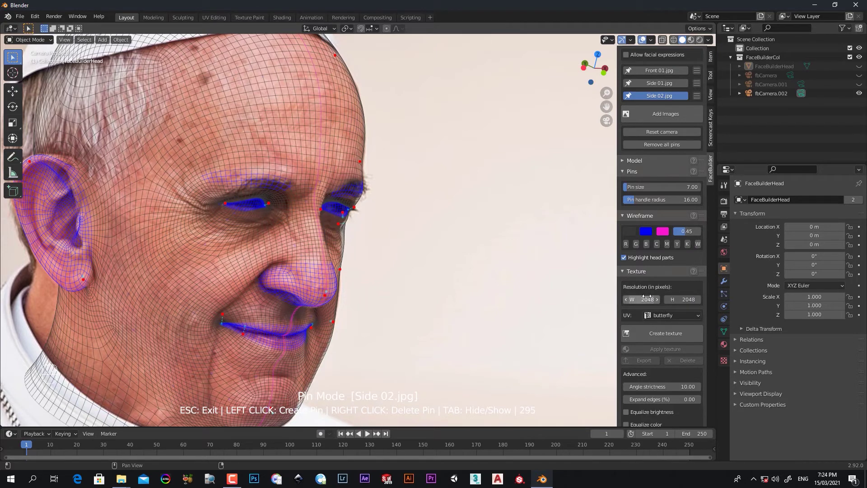
left_click(648, 299)
type("*2")
key("Return")
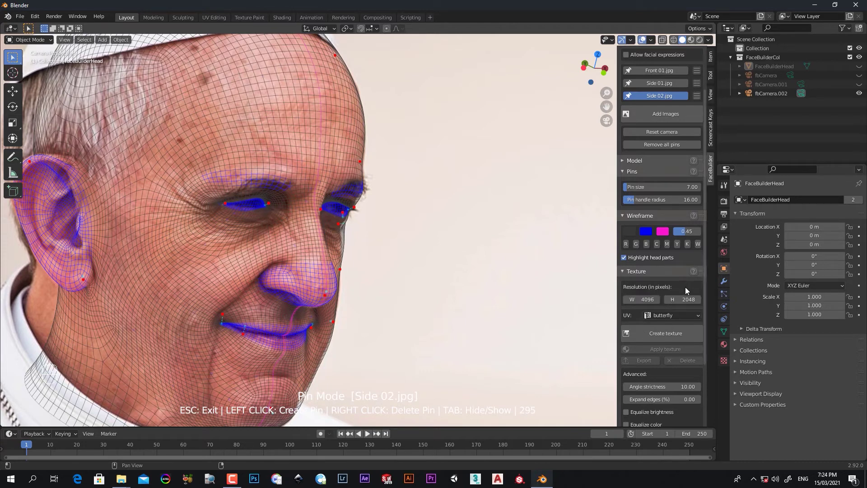
left_click(646, 299)
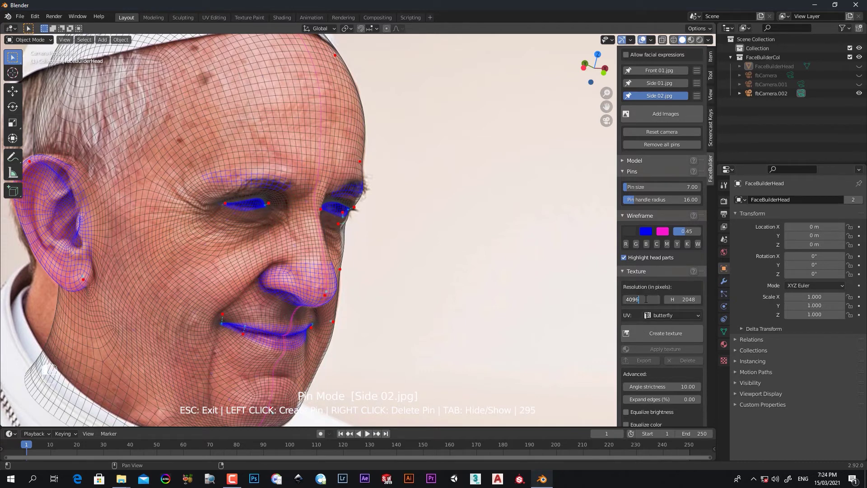
type("/2")
key("Return")
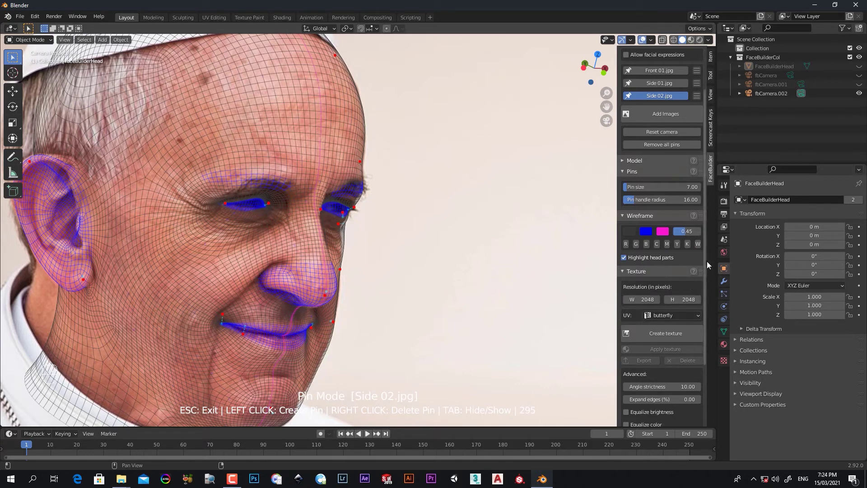
scroll(705, 259, "down", 2)
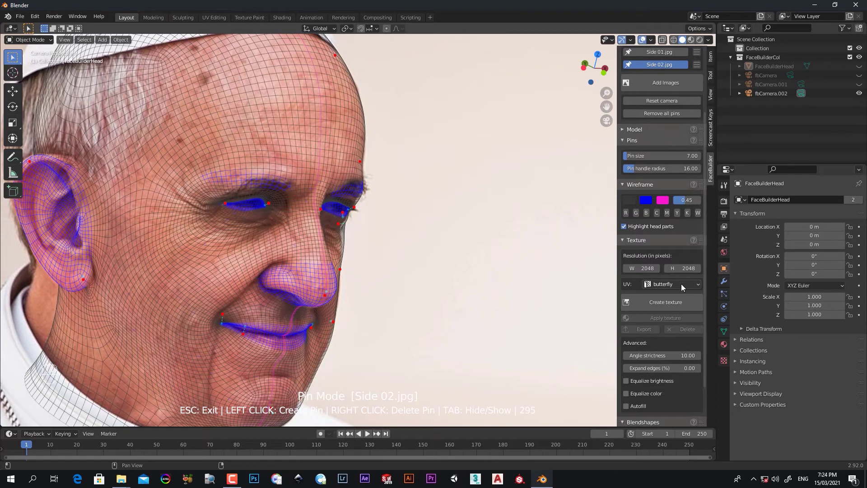
- Set the texture's Expand edges (%) field to 2, re-entering the value to confirm it
left_click(688, 367)
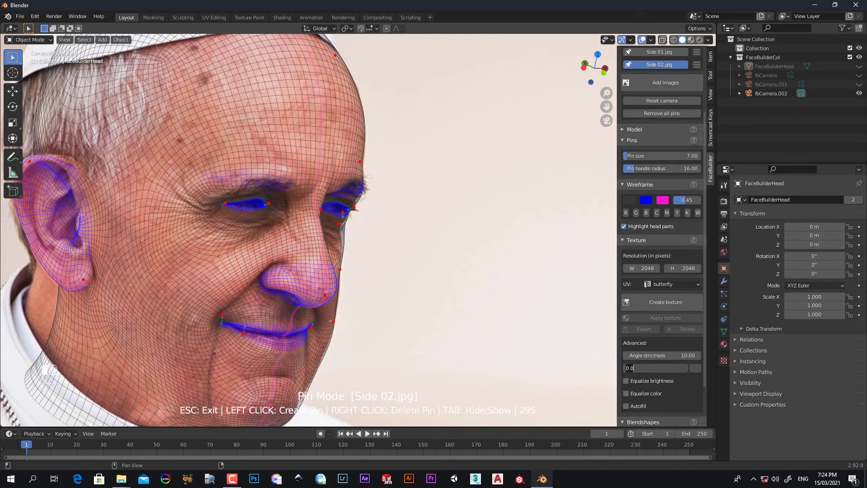
type("2")
type("%")
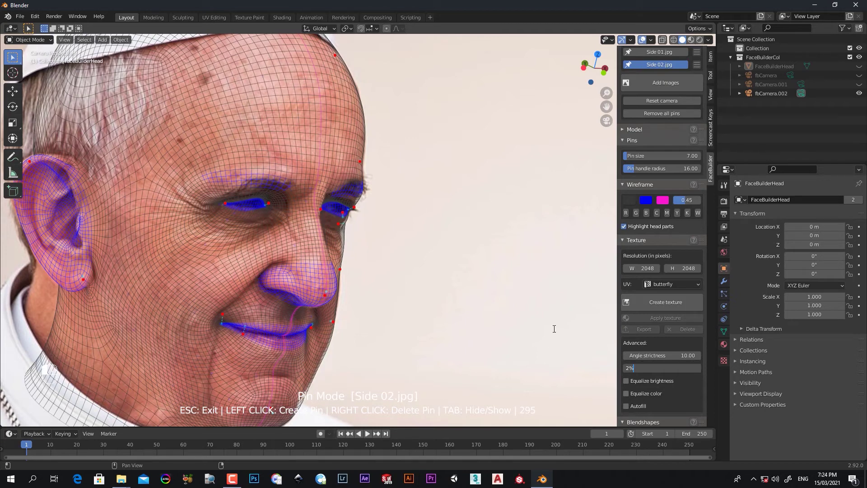
key("Return")
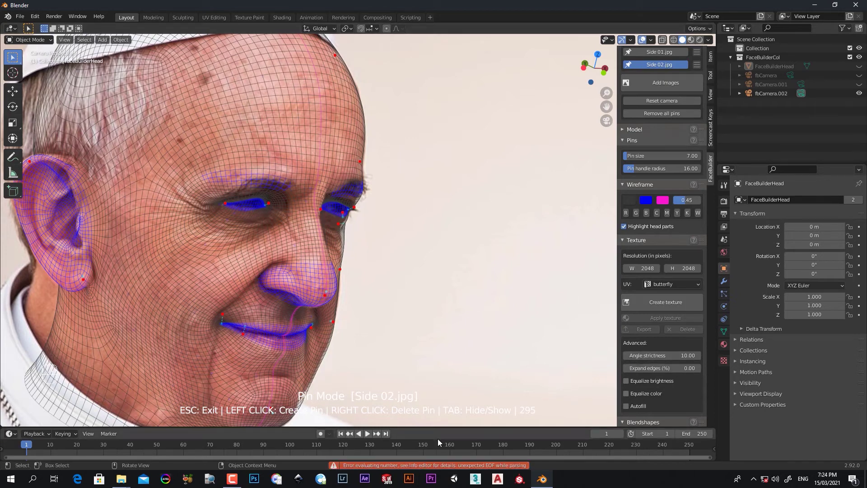
left_click(677, 368)
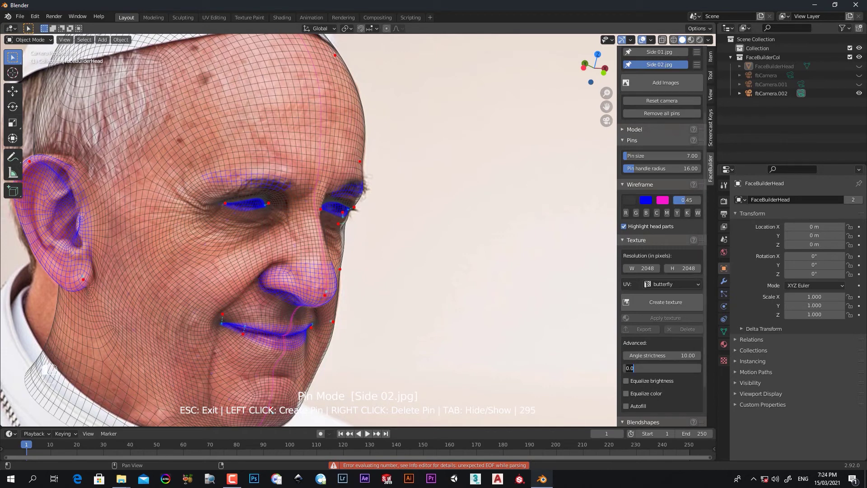
key("BackSpace")
key("BackSpace")
key("BackSpace")
type("2")
key("Return")
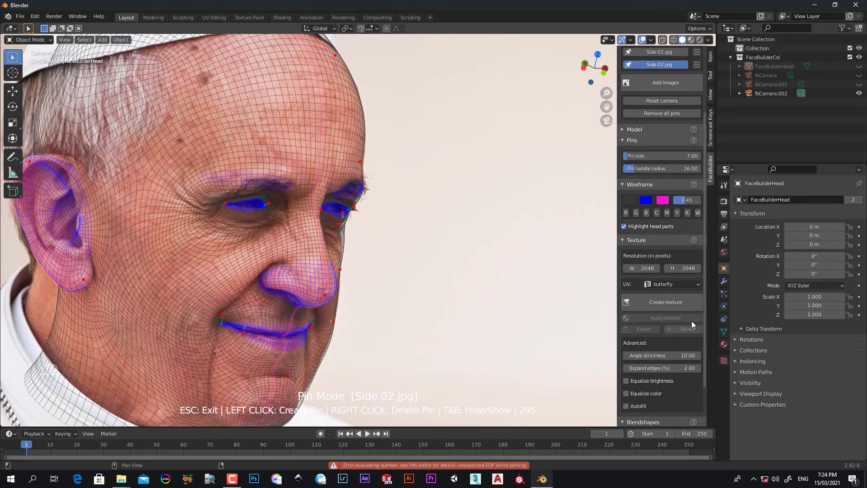
left_click_drag(706, 304, 709, 345)
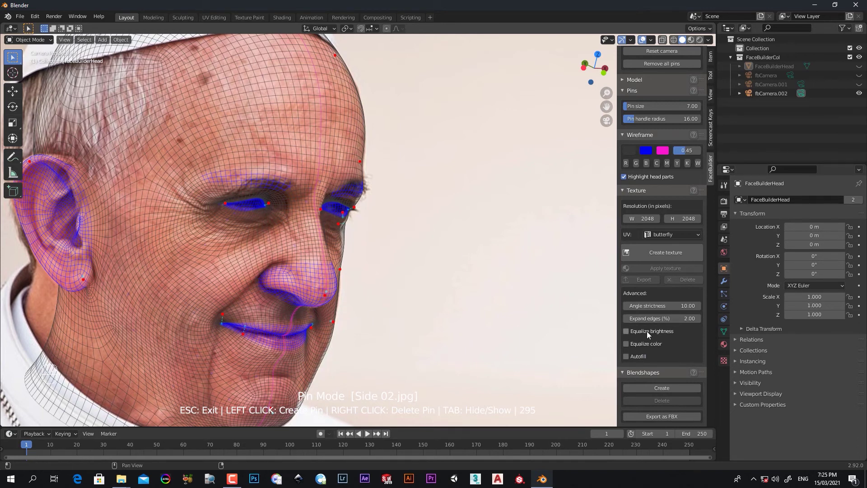
- Create the texture from Front 01, Side 01 and Side 02 with auto-apply enabled
left_click(653, 253)
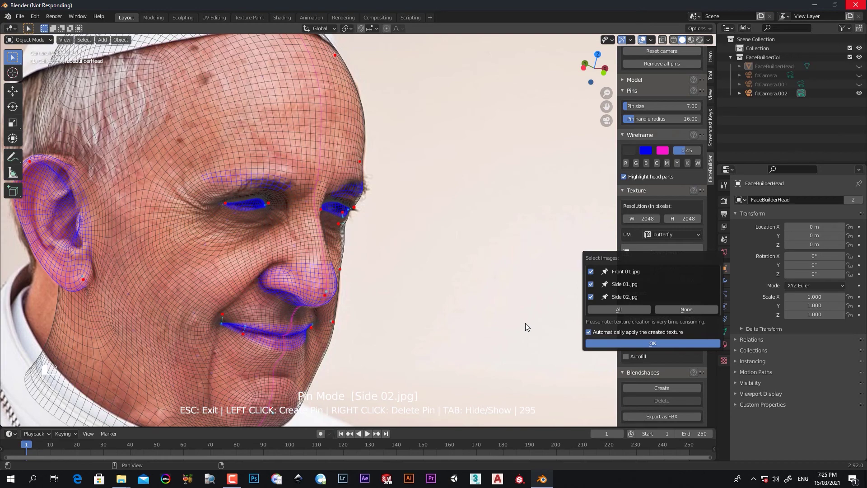
scroll(525, 323, "down", 2)
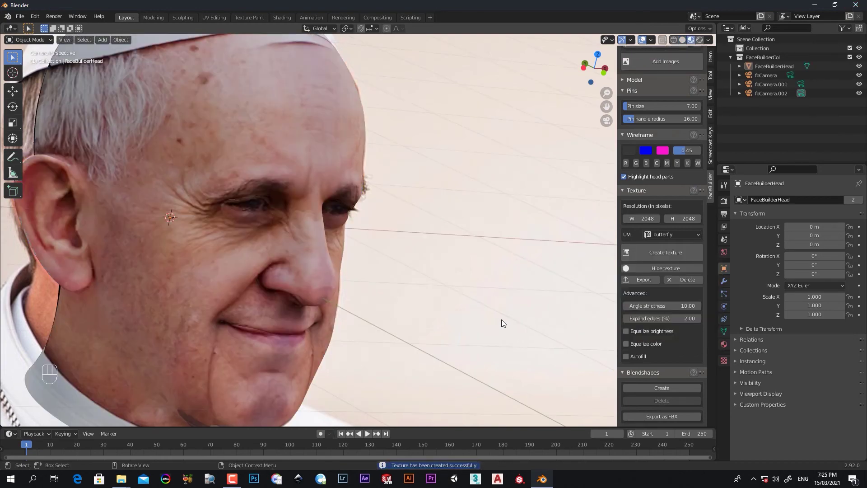
- Select and frame the textured head, then orbit to its side profile and frontal three-quarter views
mouse_move(502, 319)
middle_mouse_down()
mouse_move(401, 315)
mouse_move(364, 291)
mouse_move(410, 278)
mouse_move(380, 285)
middle_mouse_up()
scroll(363, 290, "up", 1)
scroll(357, 287, "up", 1)
scroll(331, 277, "up", 2)
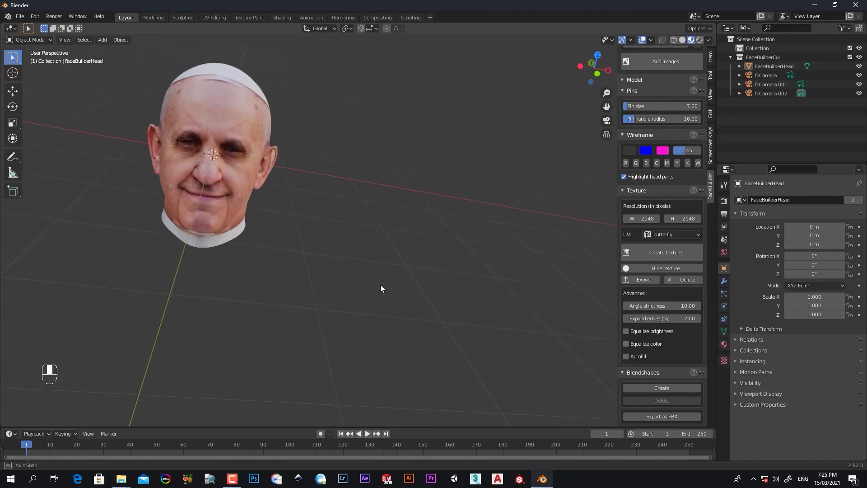
left_click(205, 198)
key("KP_Decimal")
mouse_move(278, 217)
middle_mouse_down()
mouse_move(280, 250)
mouse_move(350, 250)
mouse_move(401, 281)
mouse_move(495, 267)
mouse_move(440, 309)
mouse_move(358, 310)
middle_mouse_up()
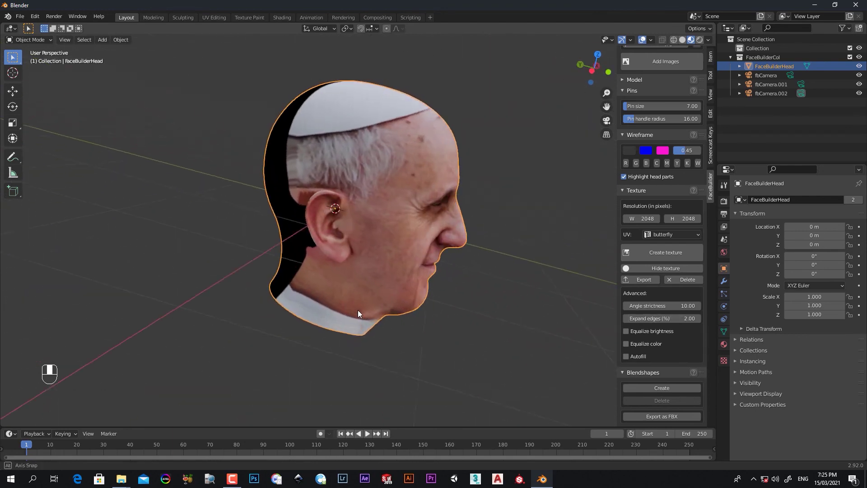
mouse_move(510, 298)
middle_mouse_down()
mouse_move(378, 287)
mouse_move(457, 300)
mouse_move(424, 302)
mouse_move(453, 310)
middle_mouse_up()
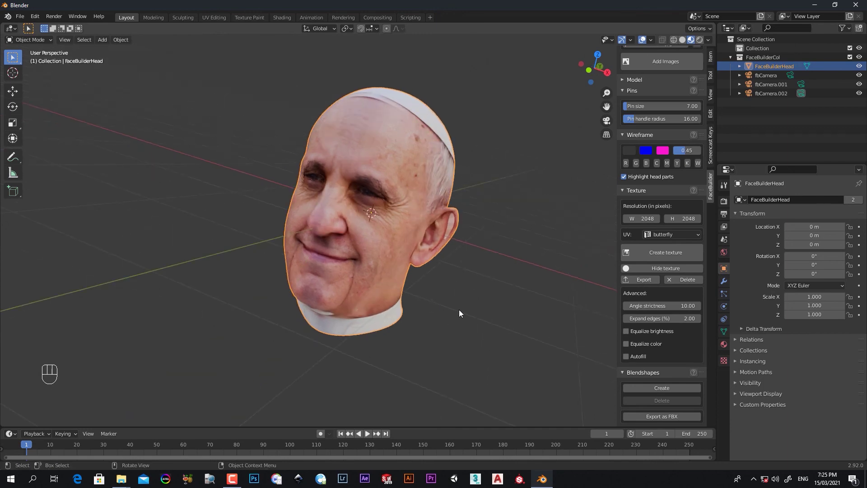